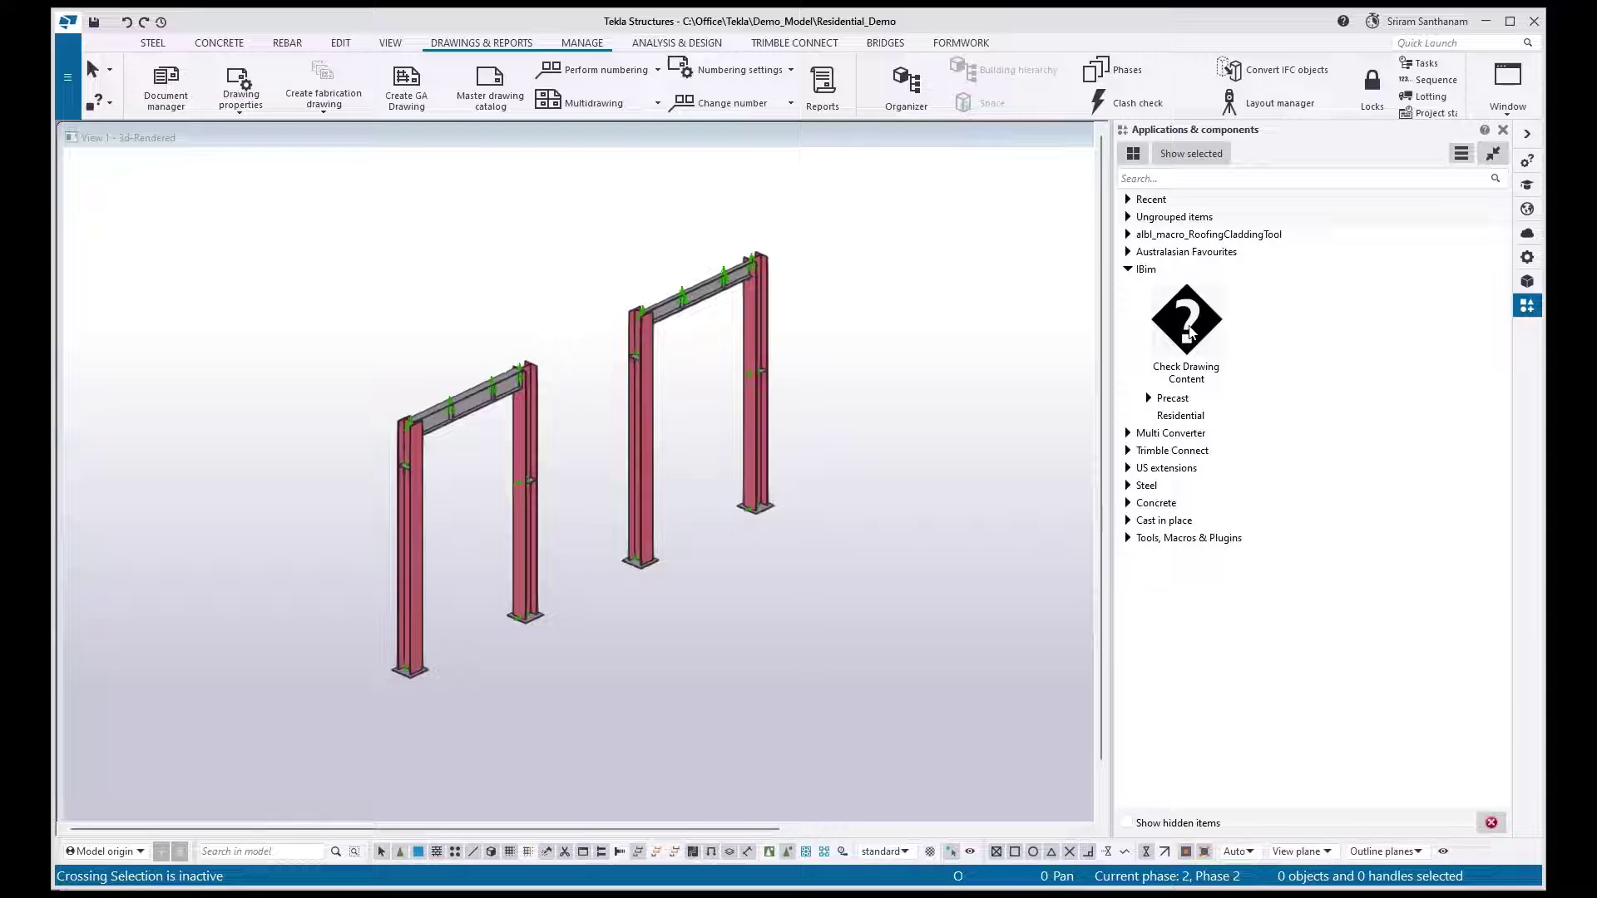
Launch the Check Drawing Content tool and run its missing-mark check on assembly drawing [B.6]
double_click(1189, 333)
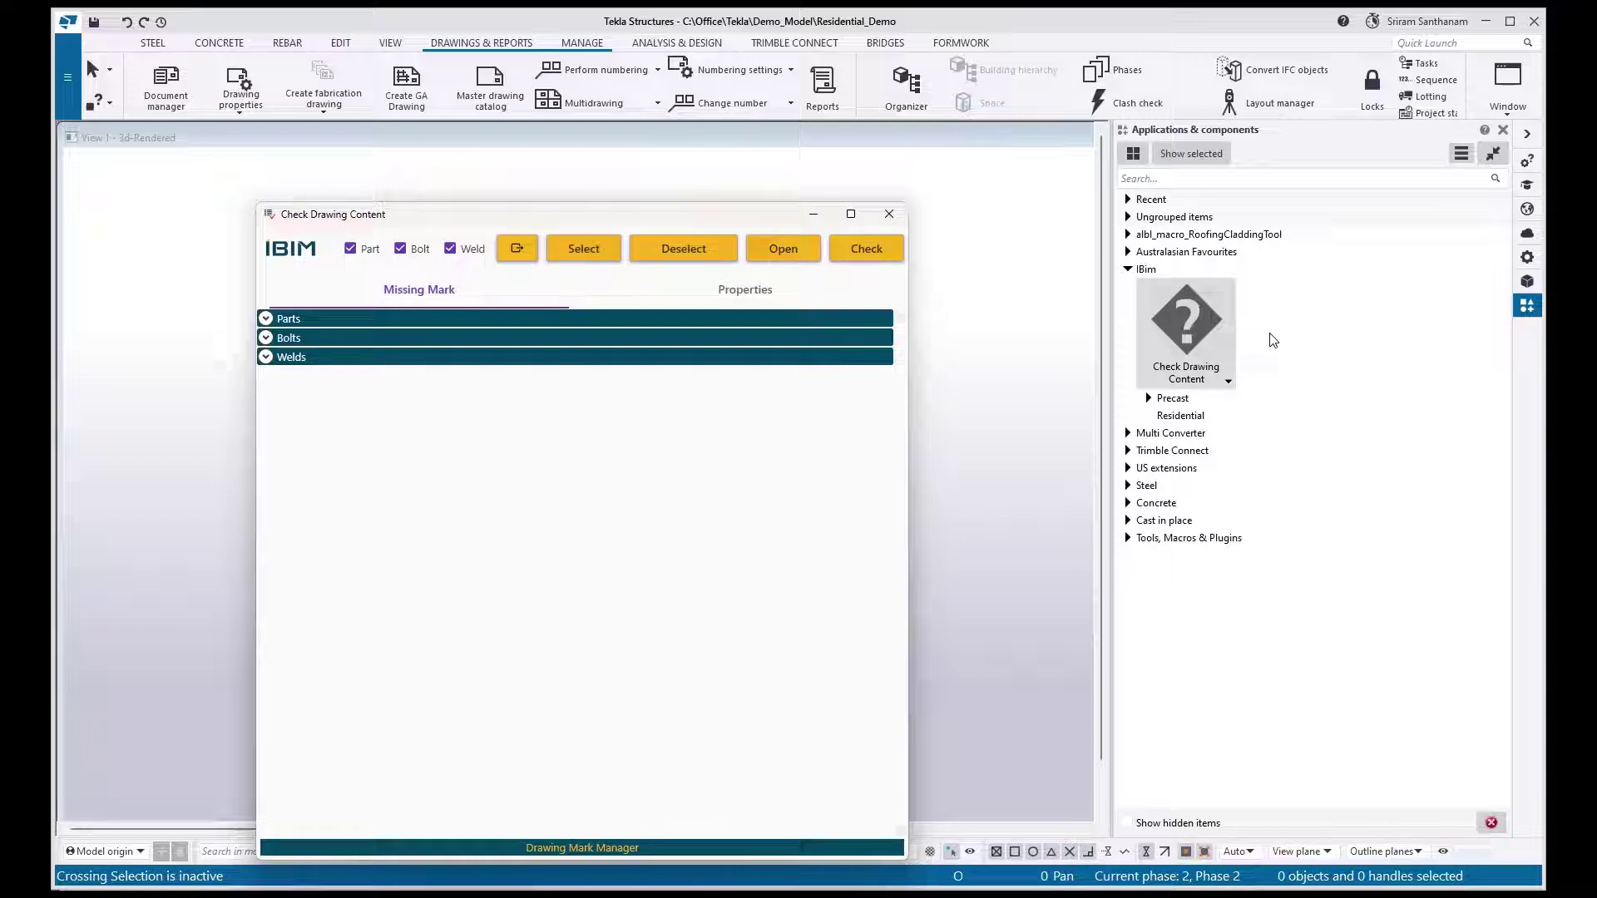
drag(741, 221, 1376, 208)
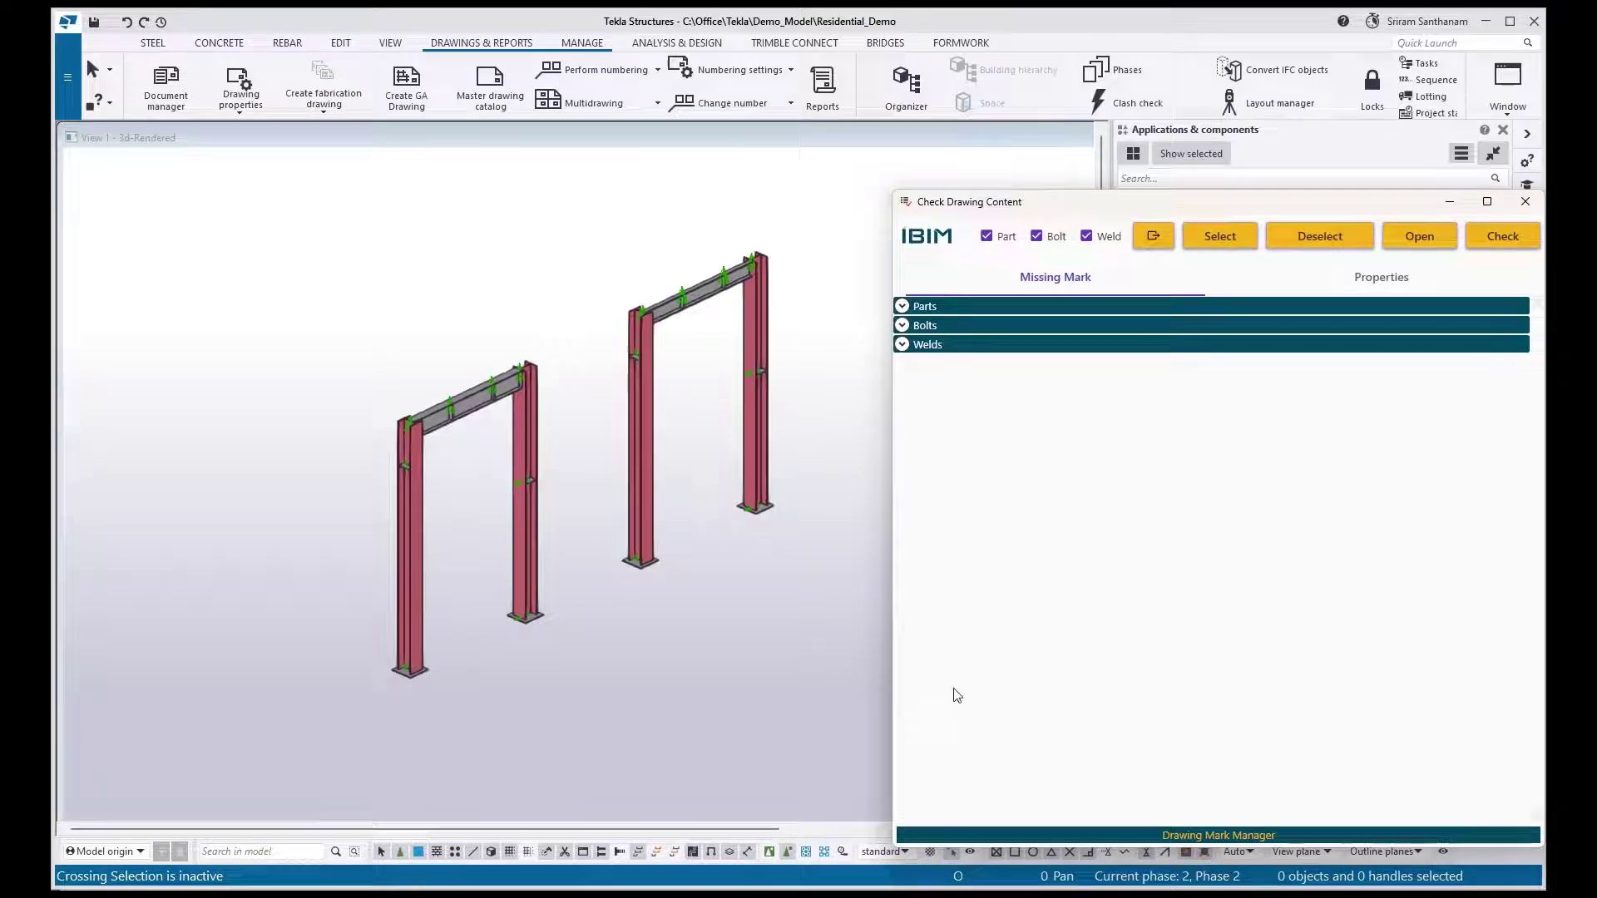
click(165, 85)
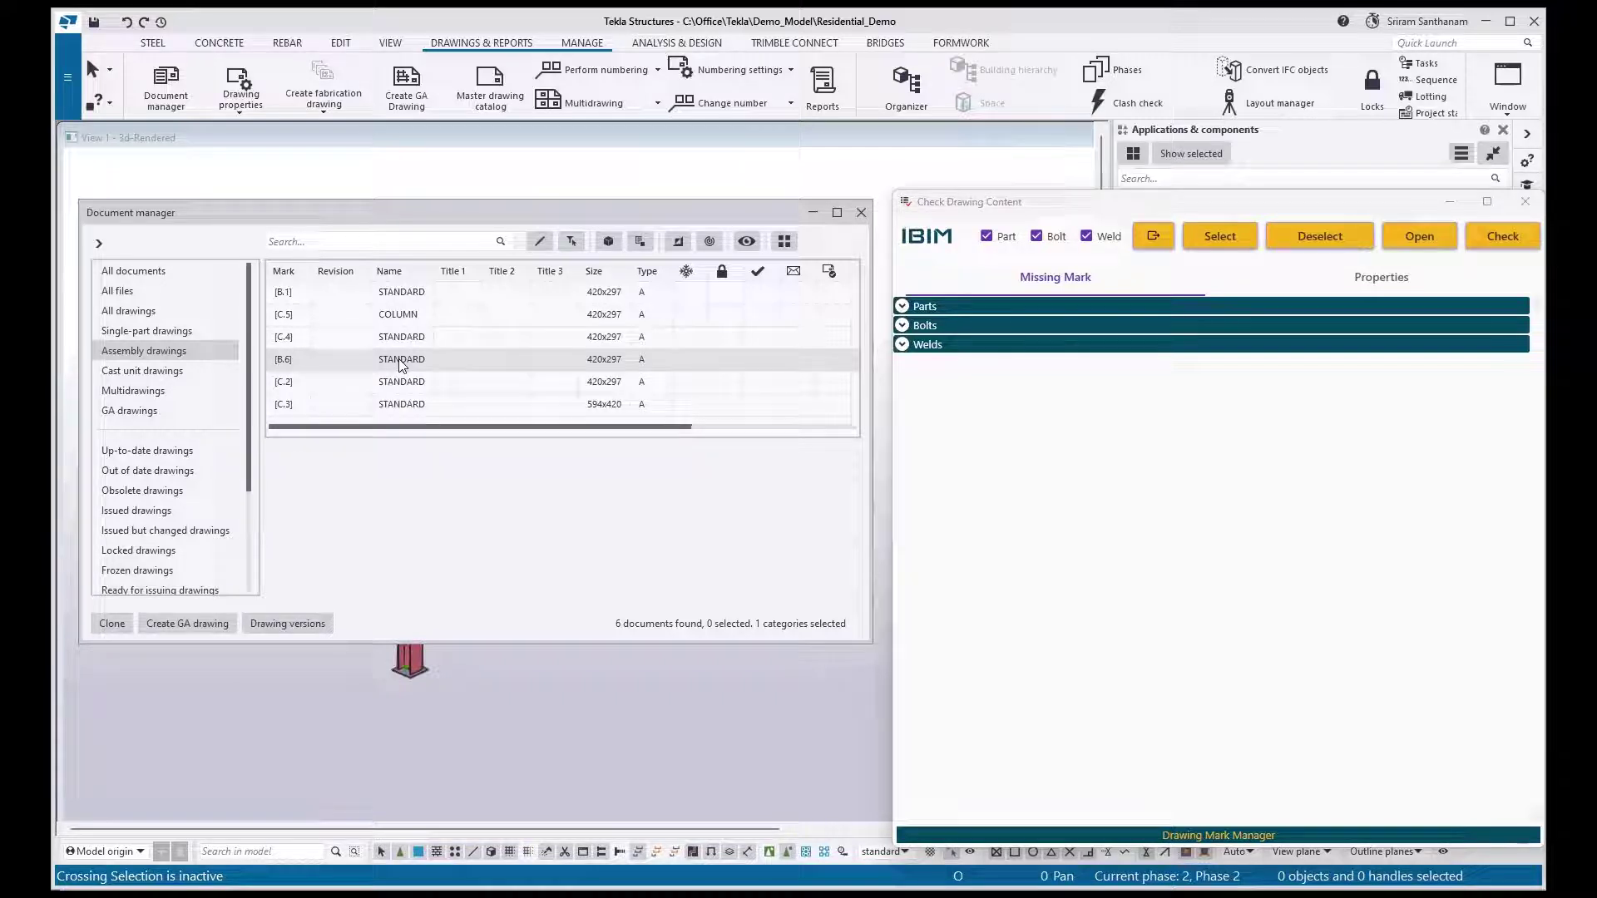
click(400, 365)
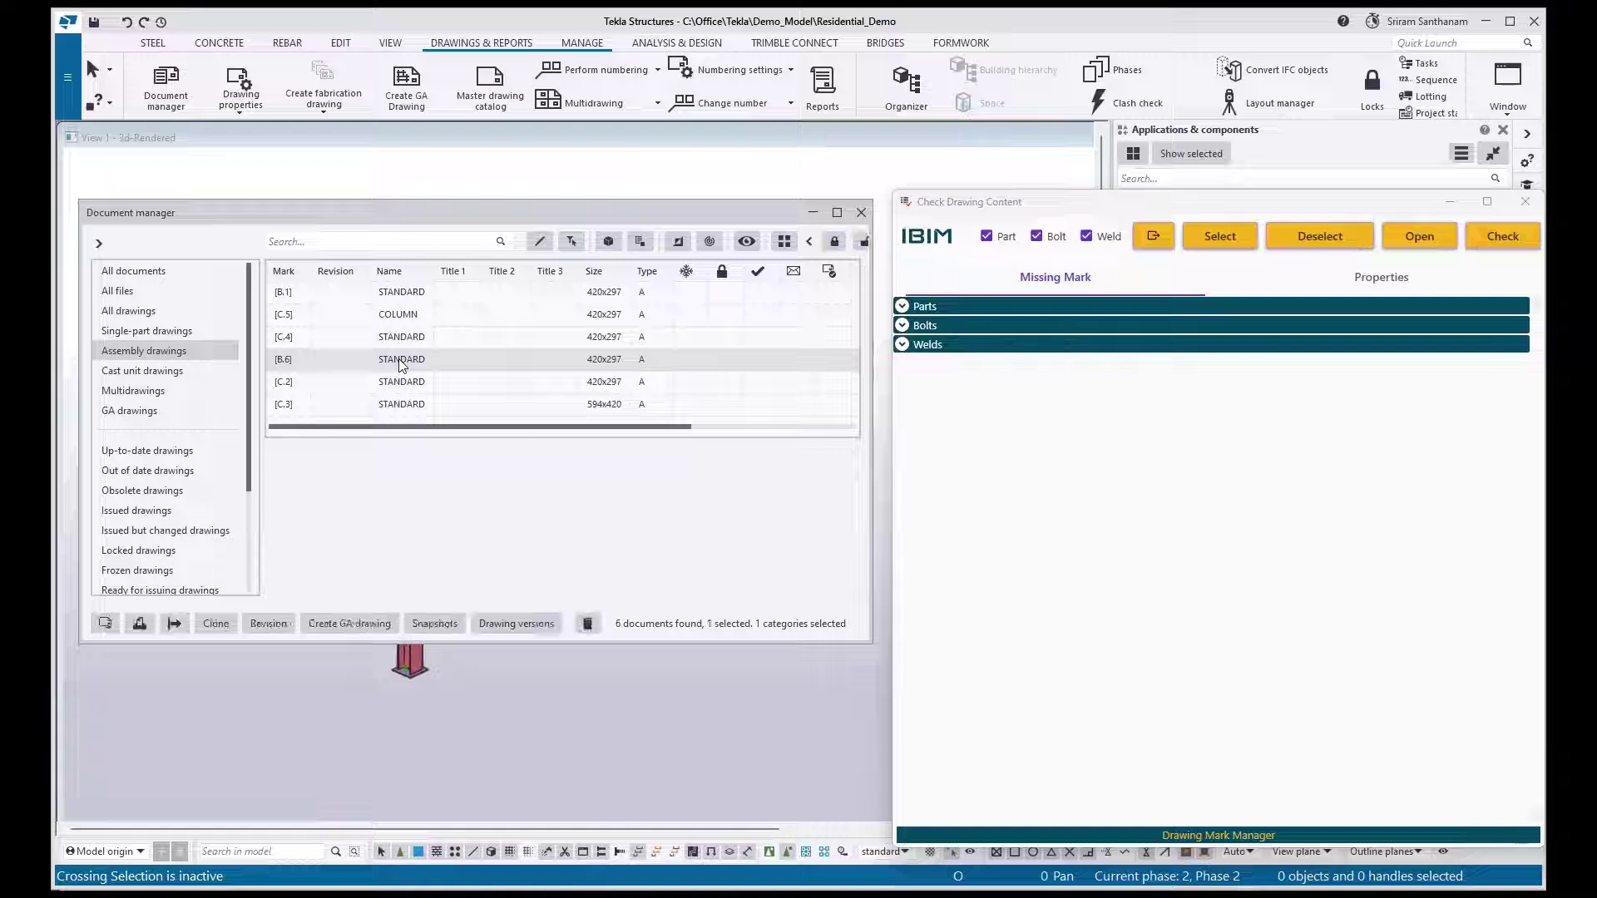
click(1385, 280)
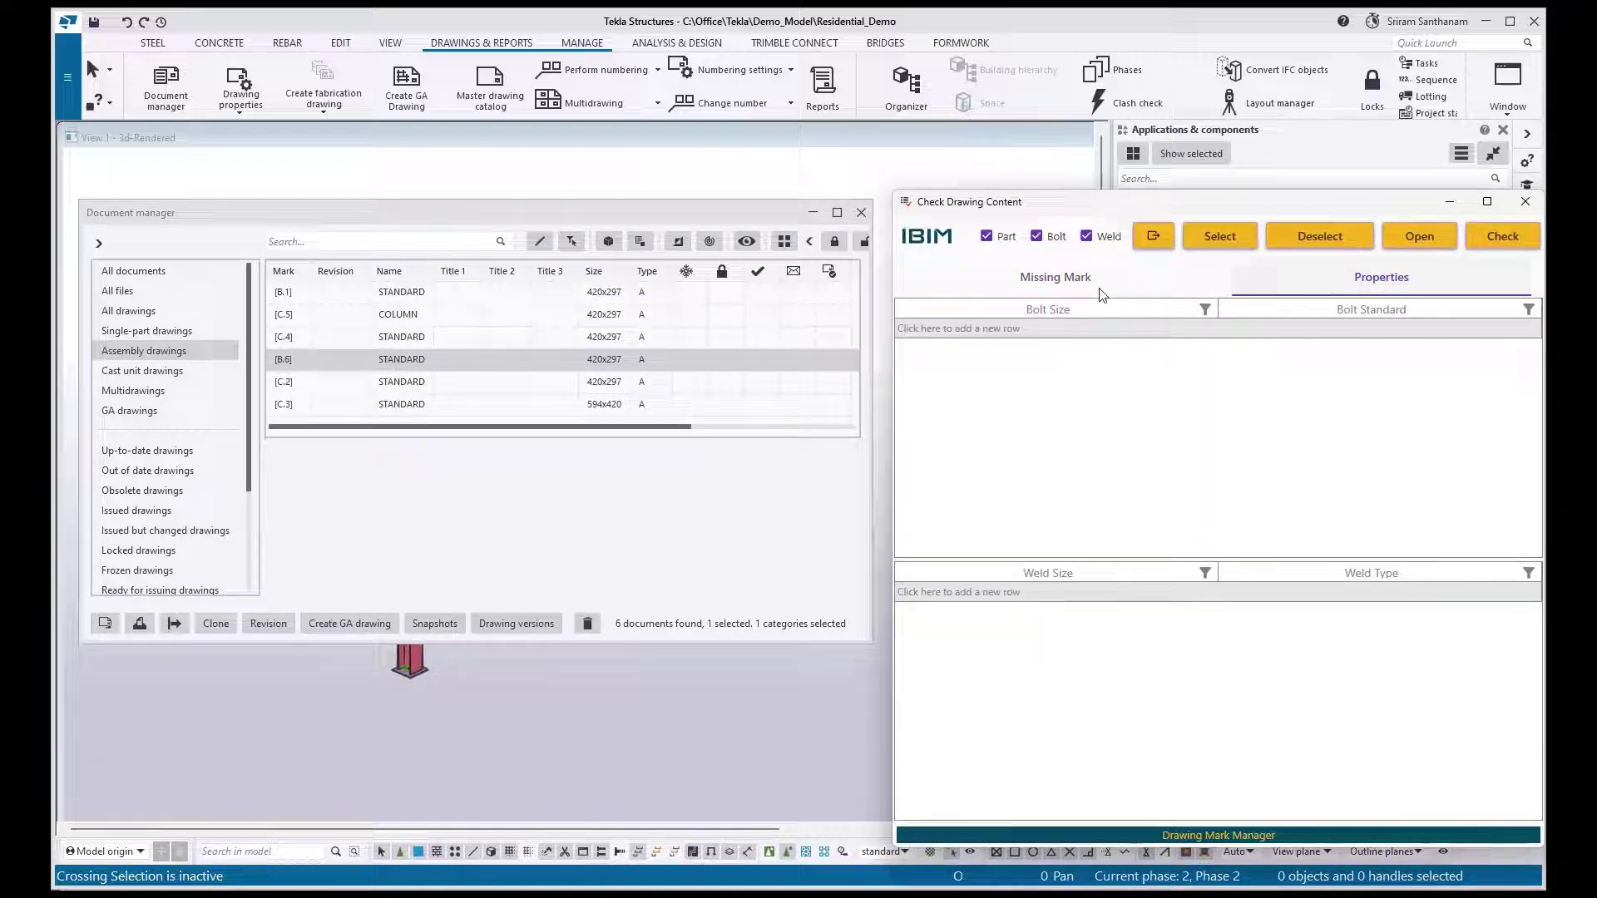
click(1056, 280)
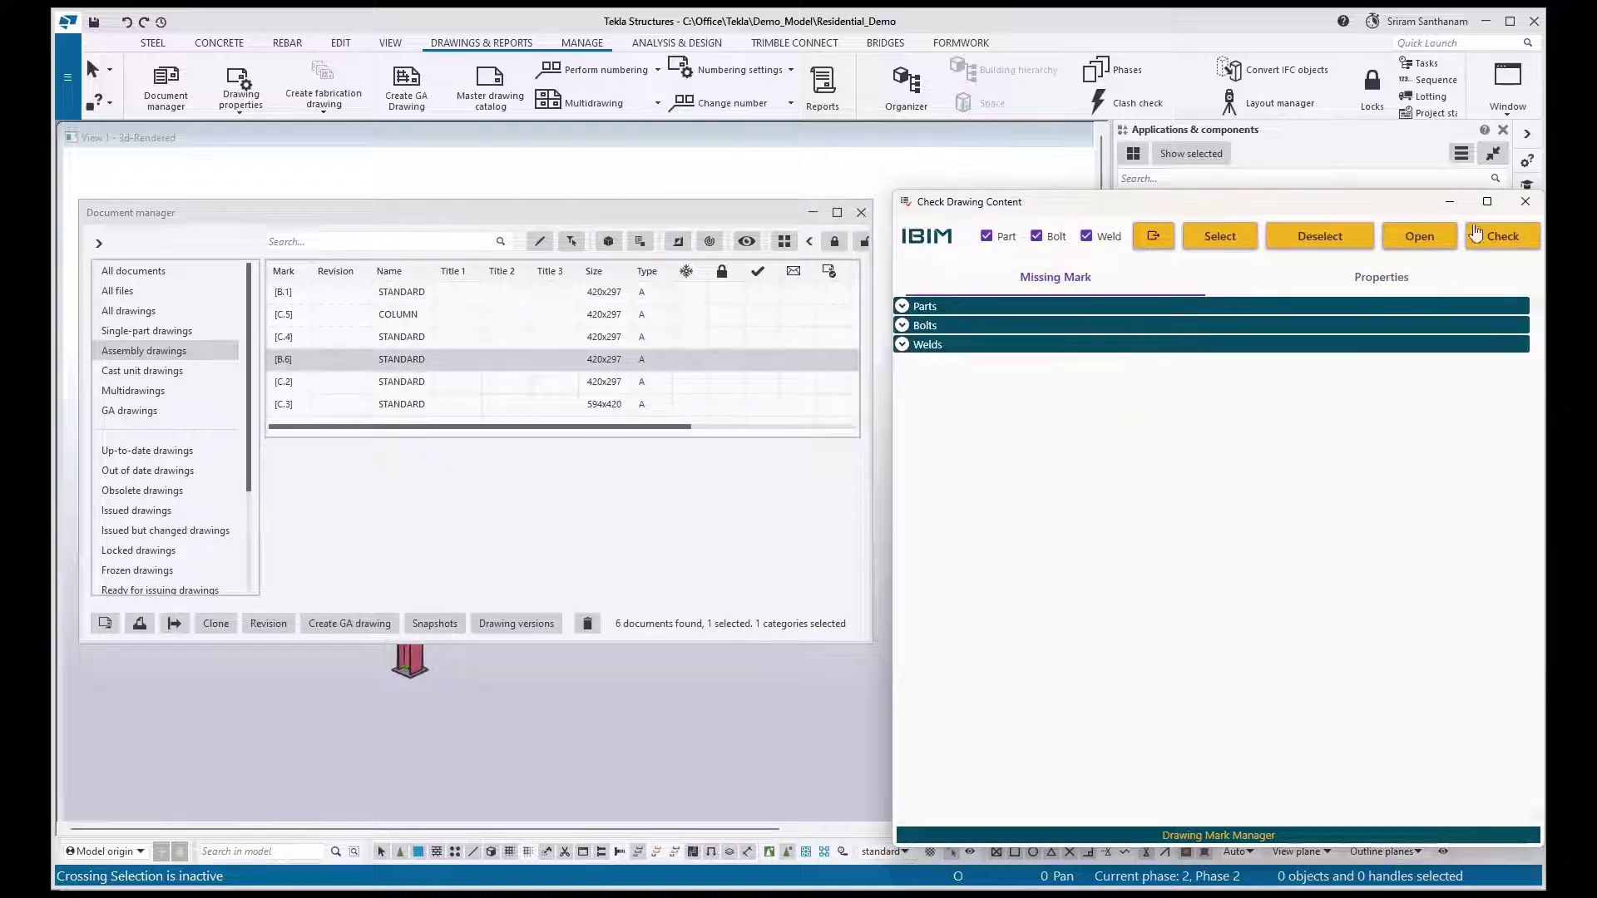
click(1503, 237)
Expand the Parts, Bolts and Welds lists in the missing-mark results and close the Document manager
click(903, 307)
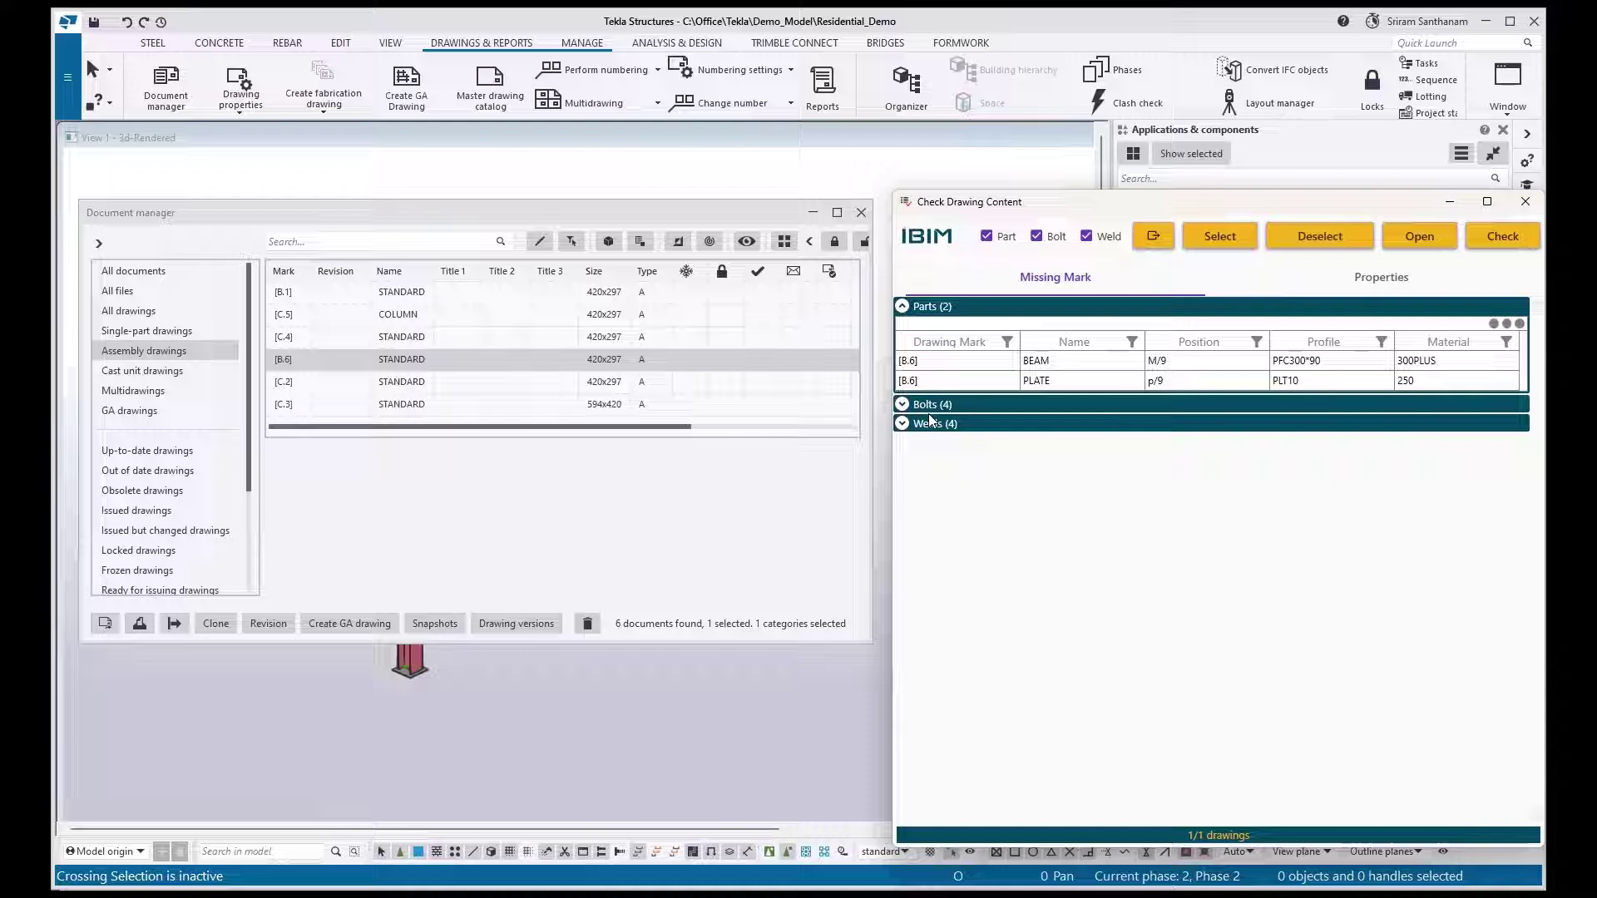
click(902, 405)
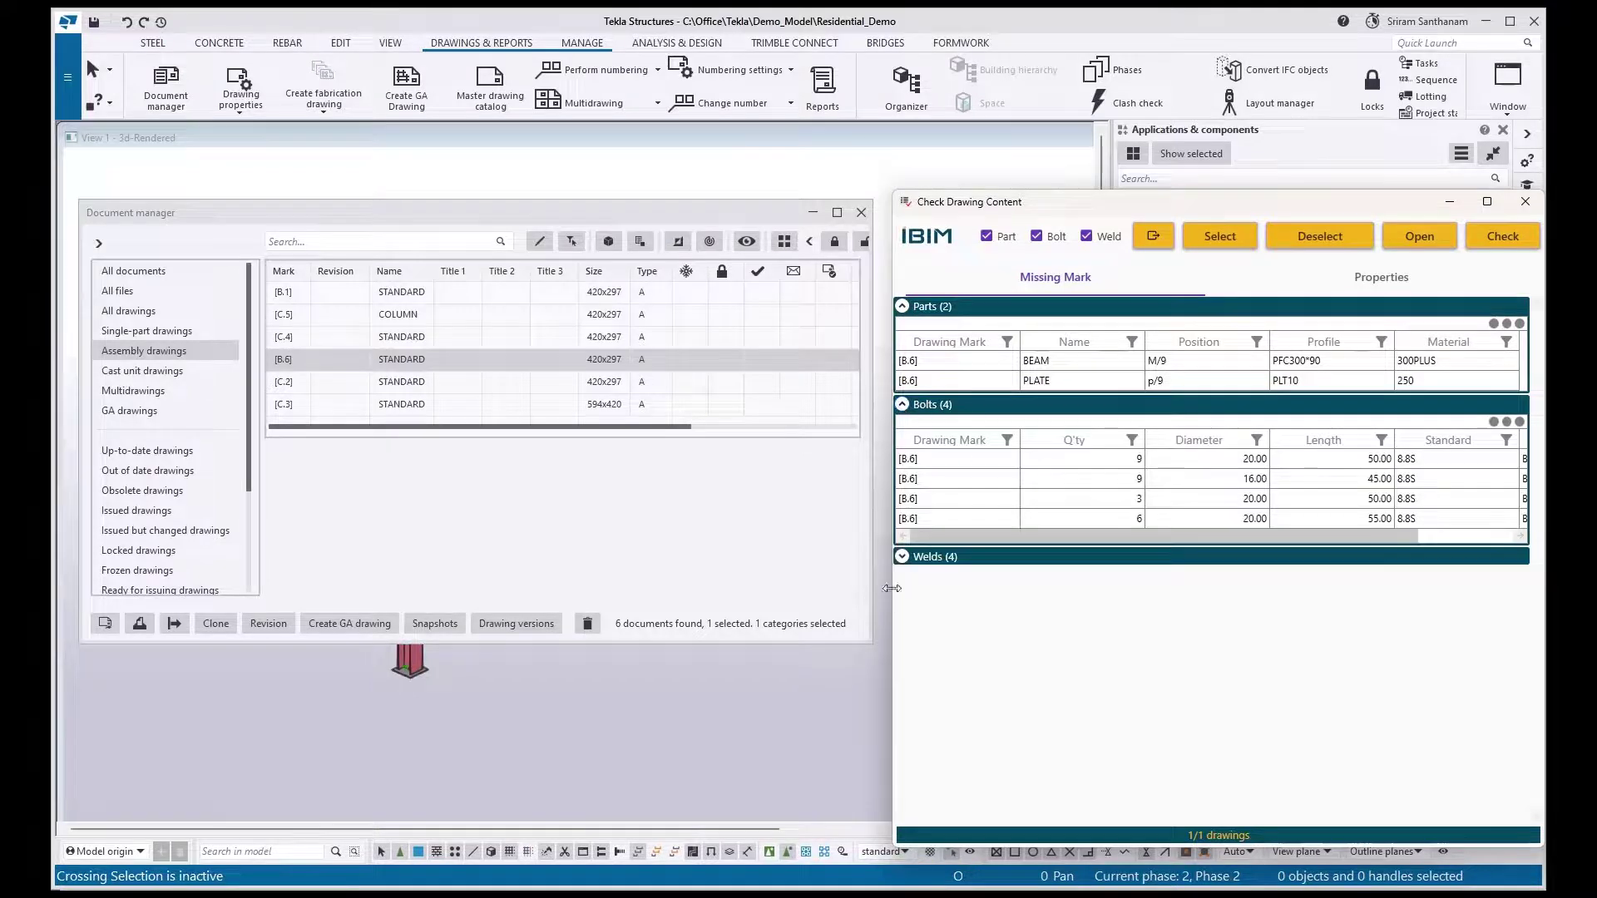
click(902, 556)
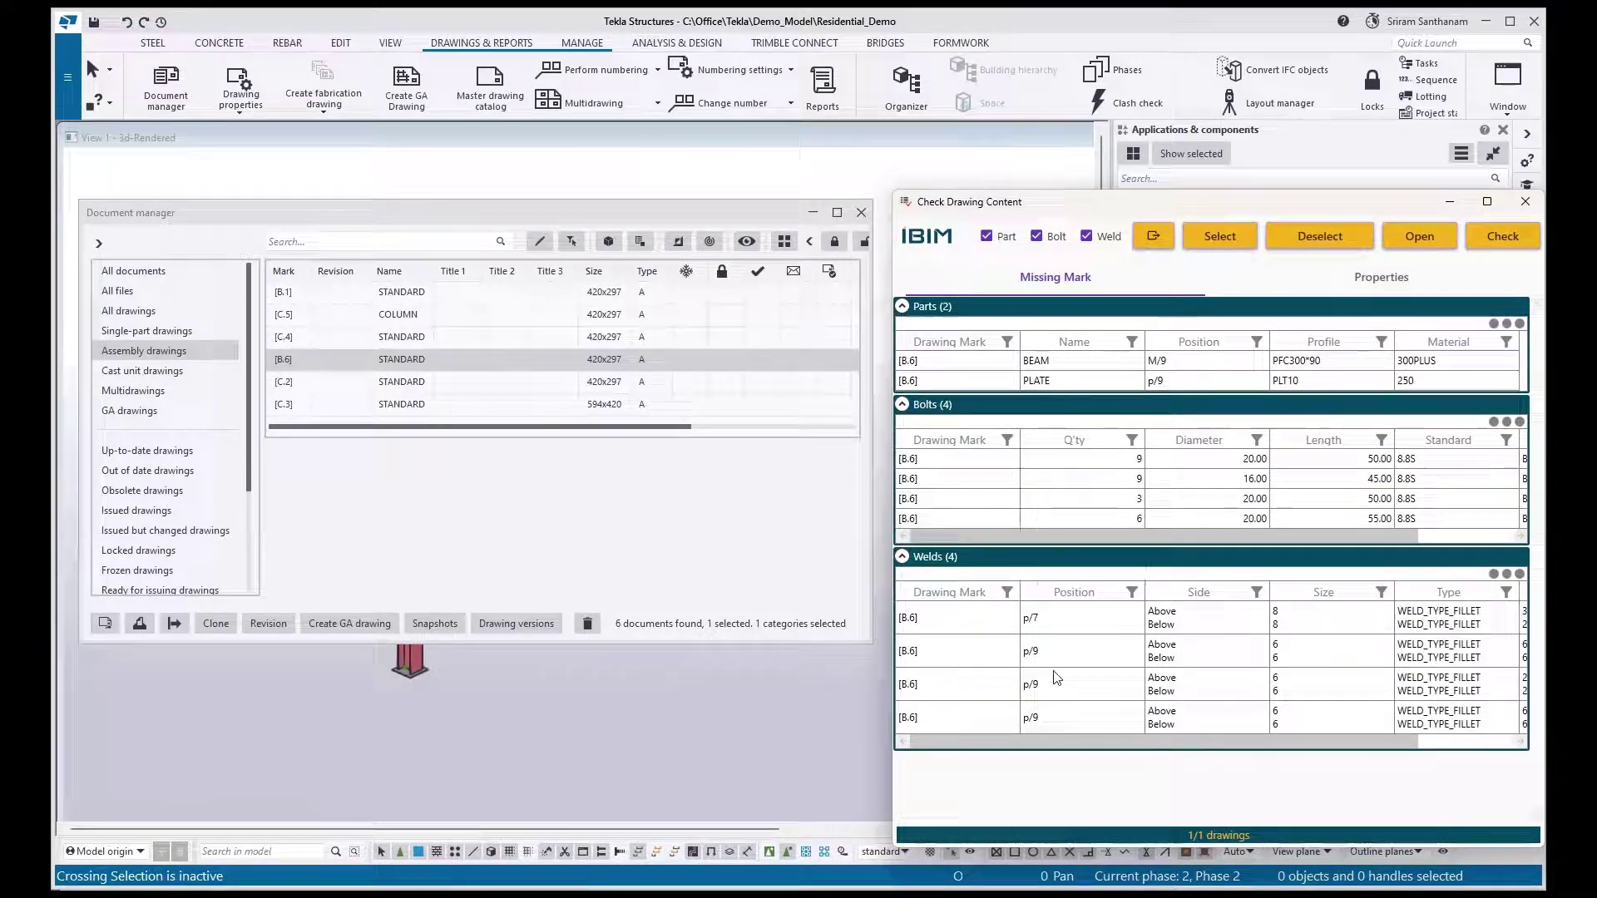
click(860, 212)
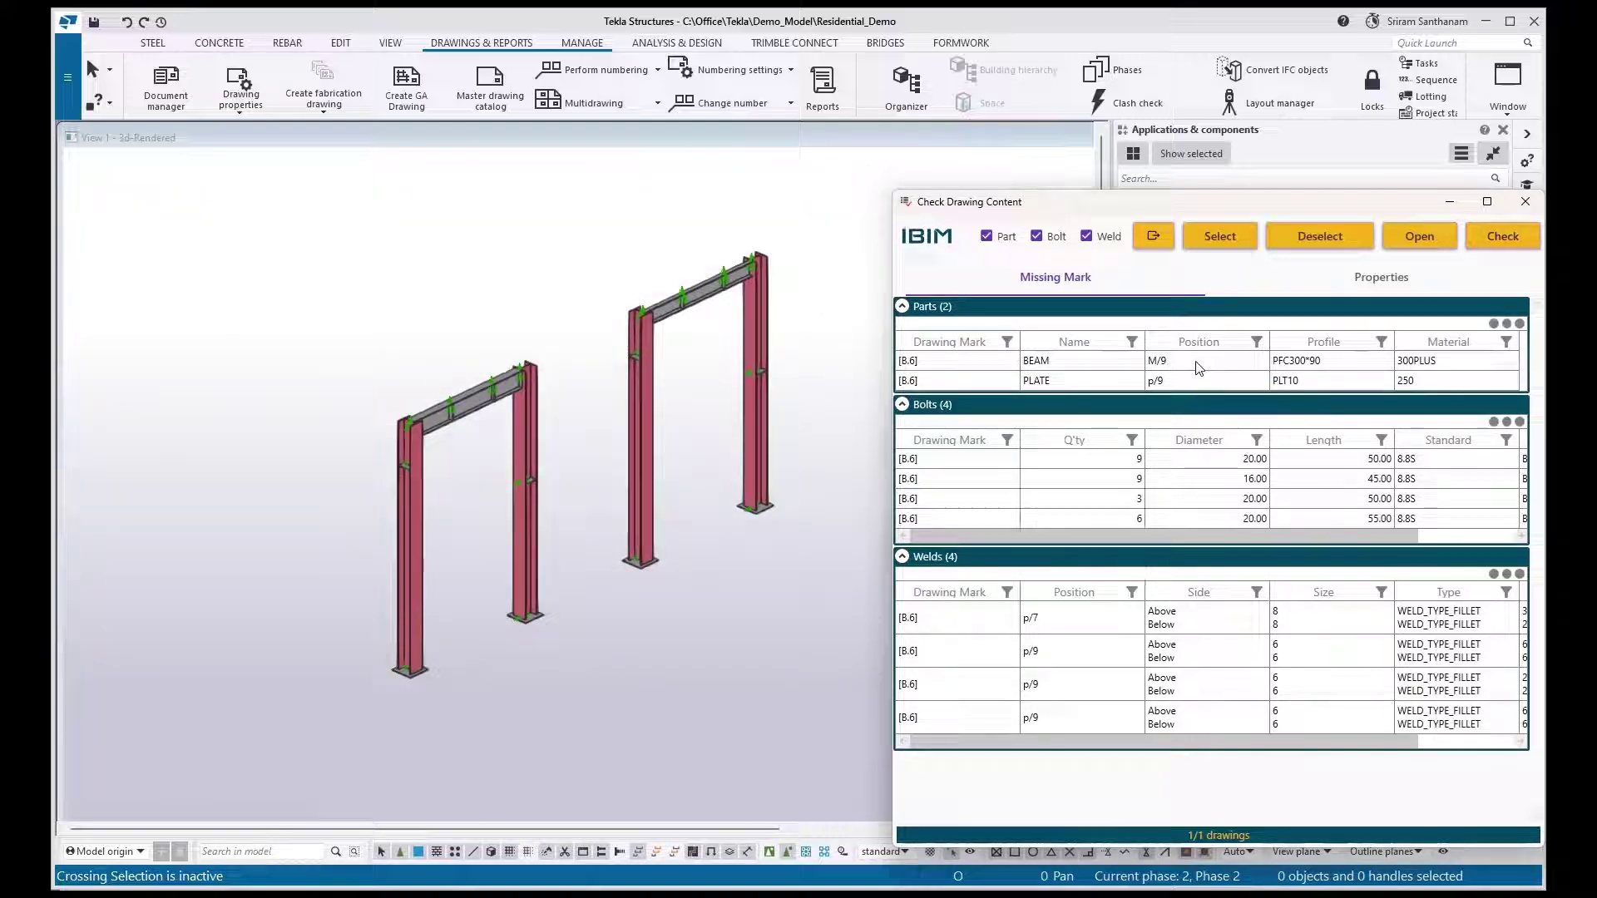
Open drawing [B.6] from the missing-mark results, highlight plate p/9 in it, and deselect it
click(1198, 363)
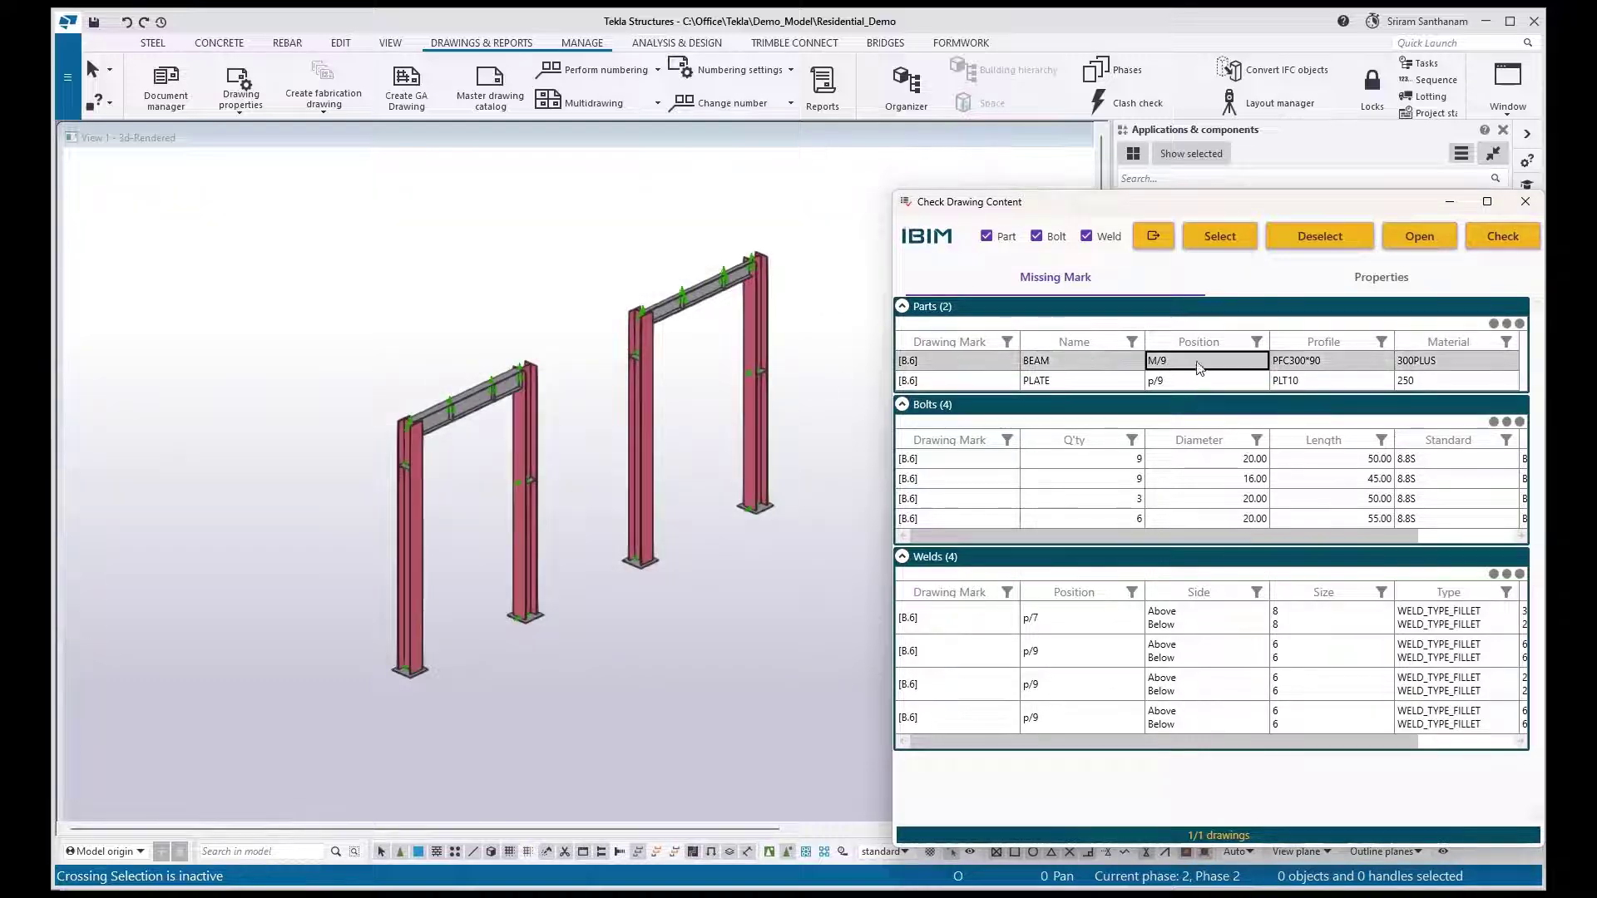
click(1419, 237)
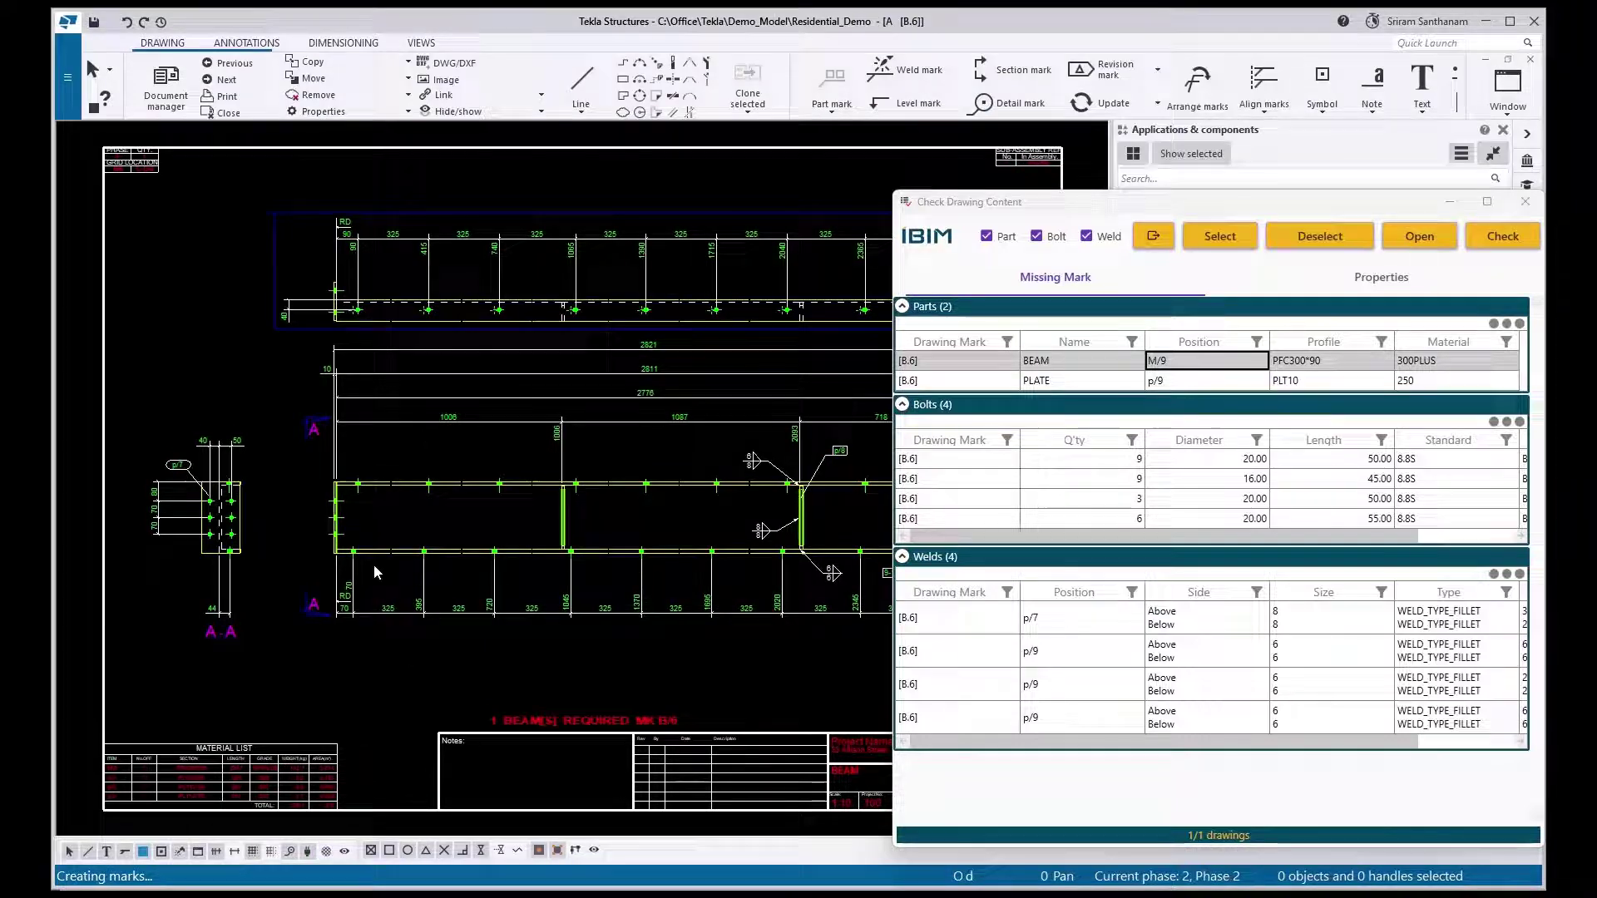
click(1100, 384)
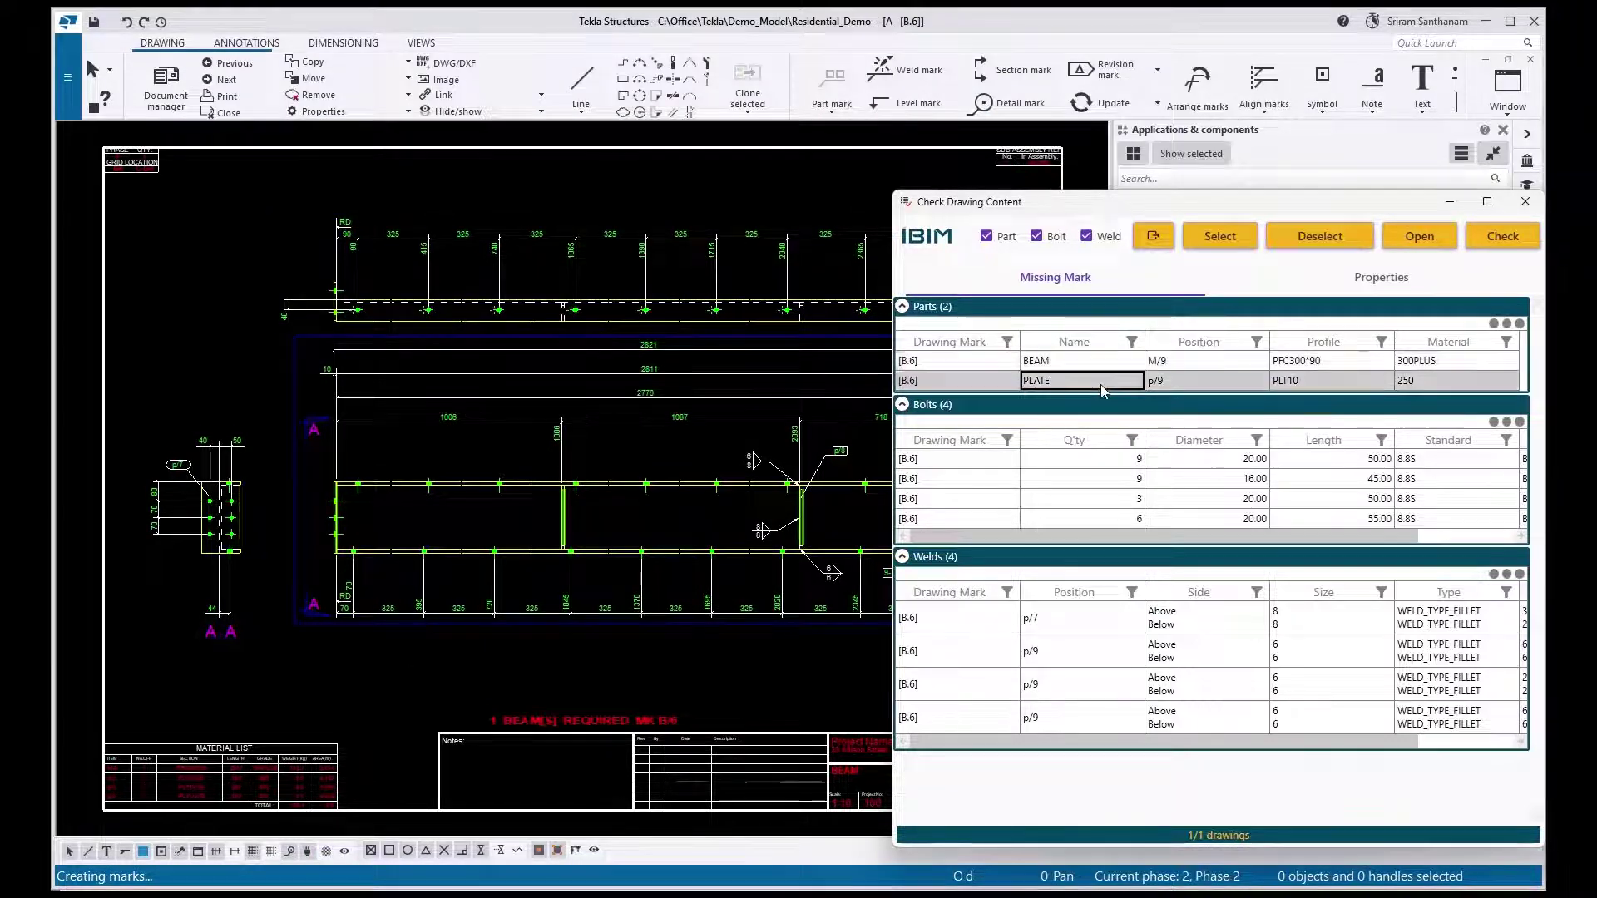
click(1226, 237)
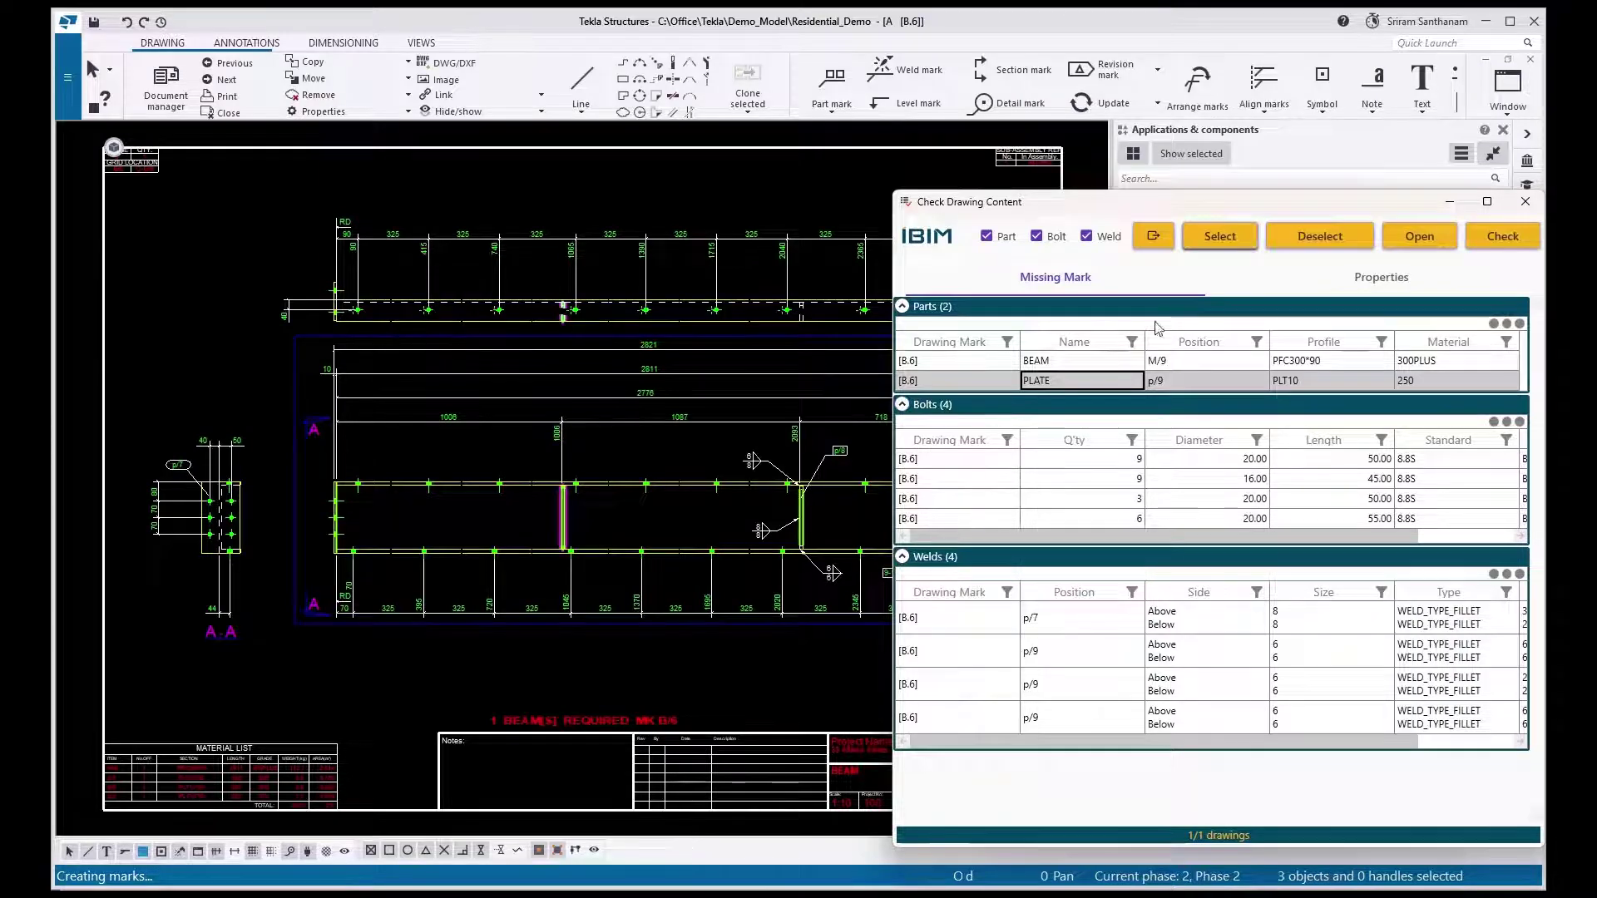
click(1318, 239)
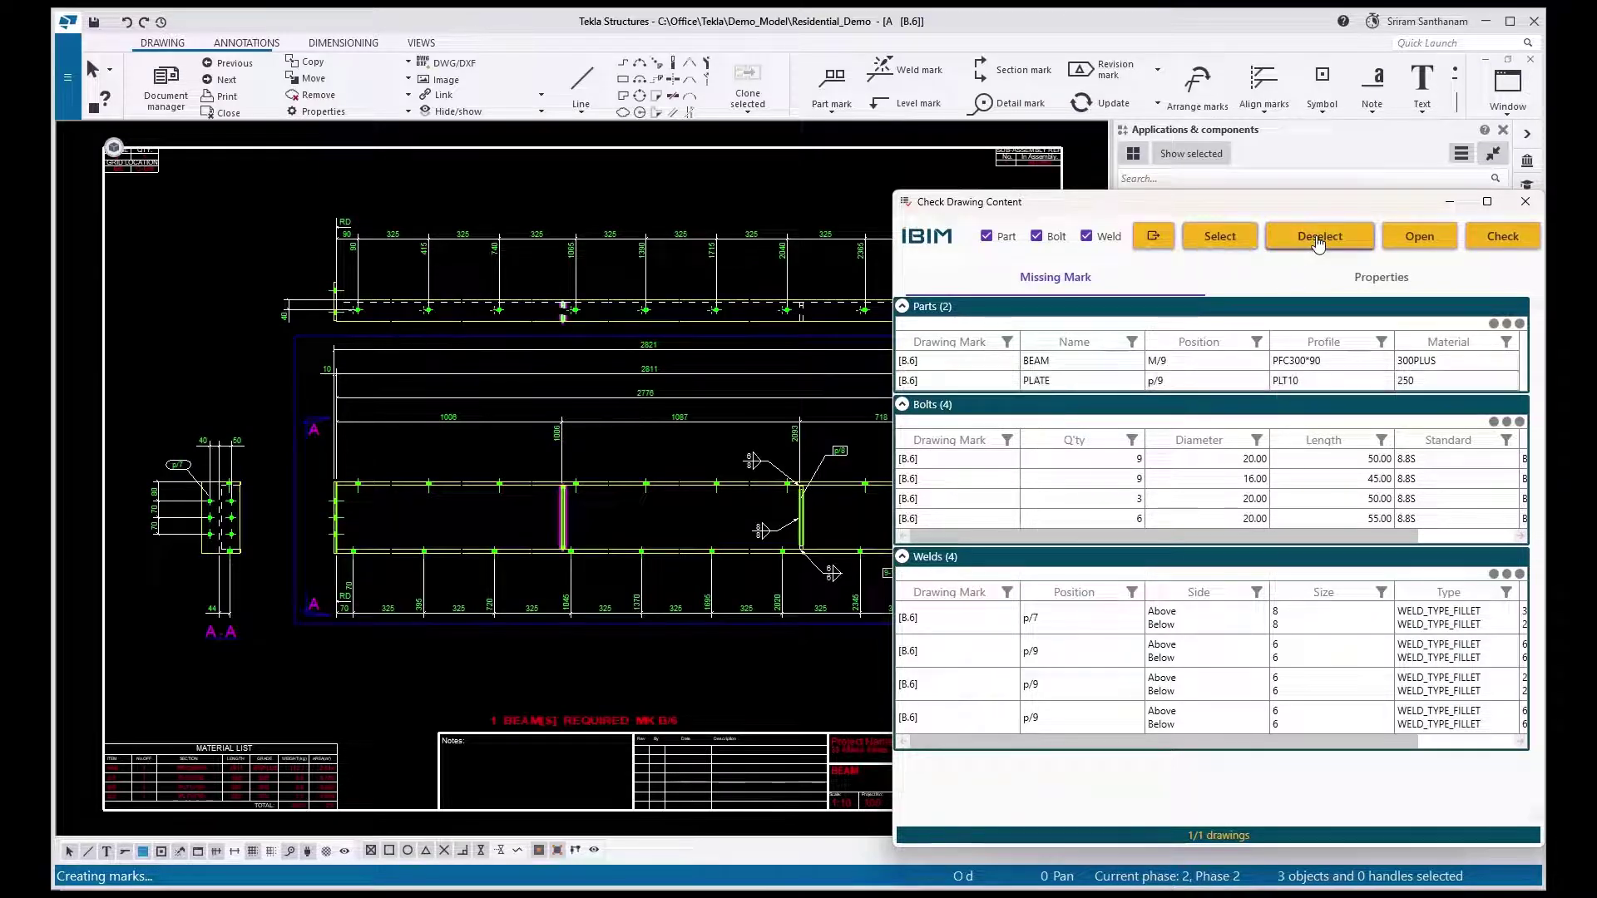
Highlight the listed 20 mm diameter, 50 mm long bolts and the 16 mm diameter bolts in the drawing, then deselect them
click(1234, 466)
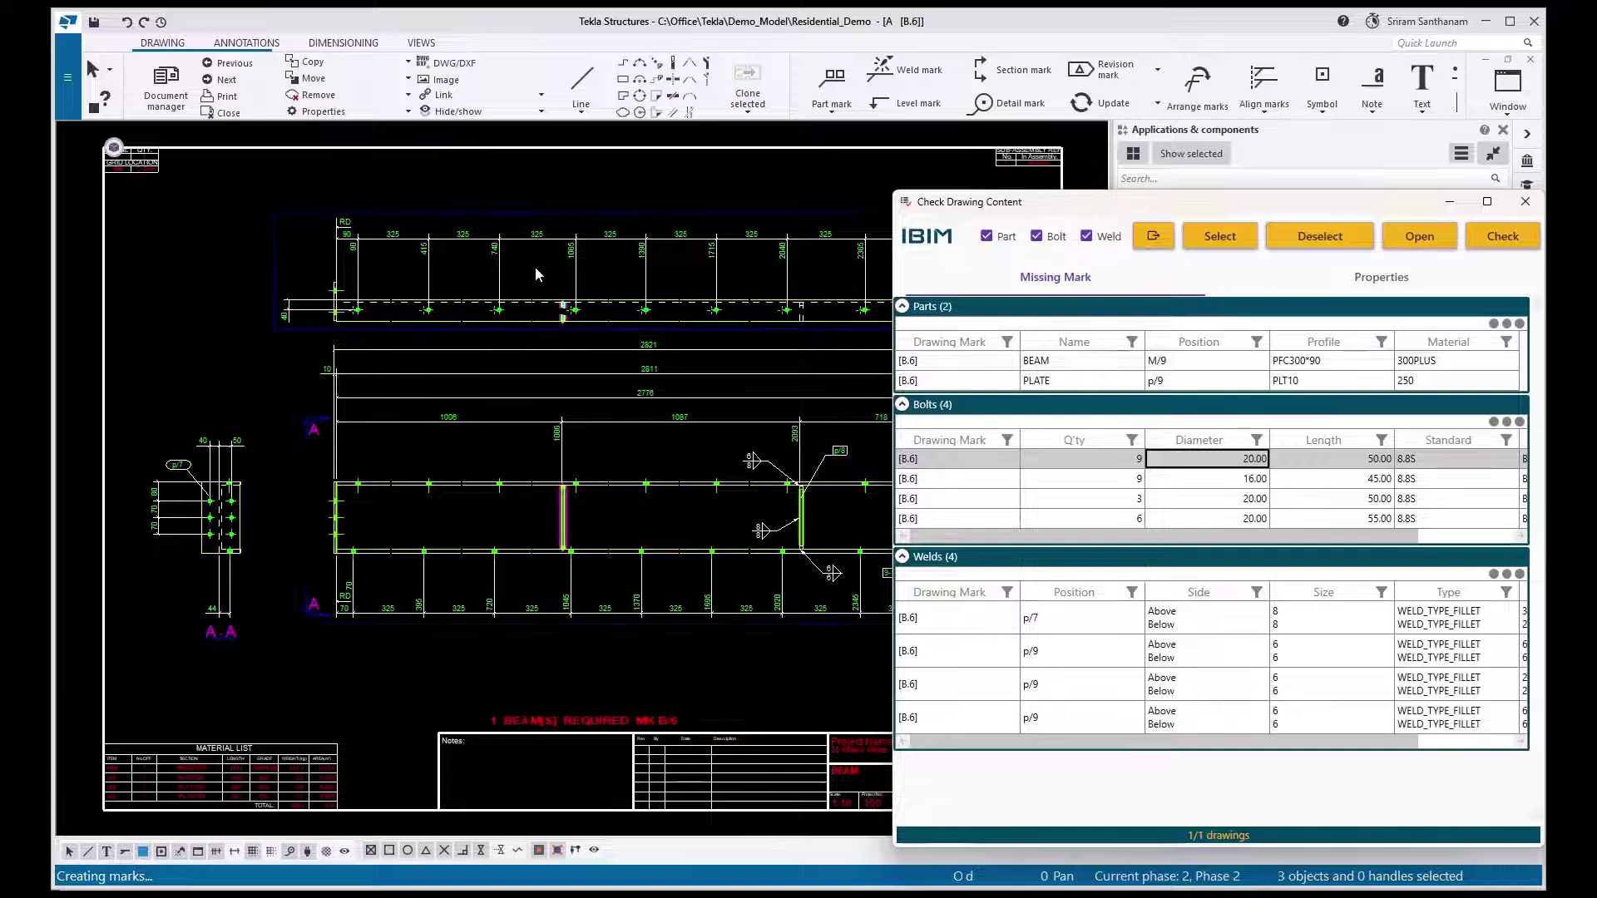
click(1214, 237)
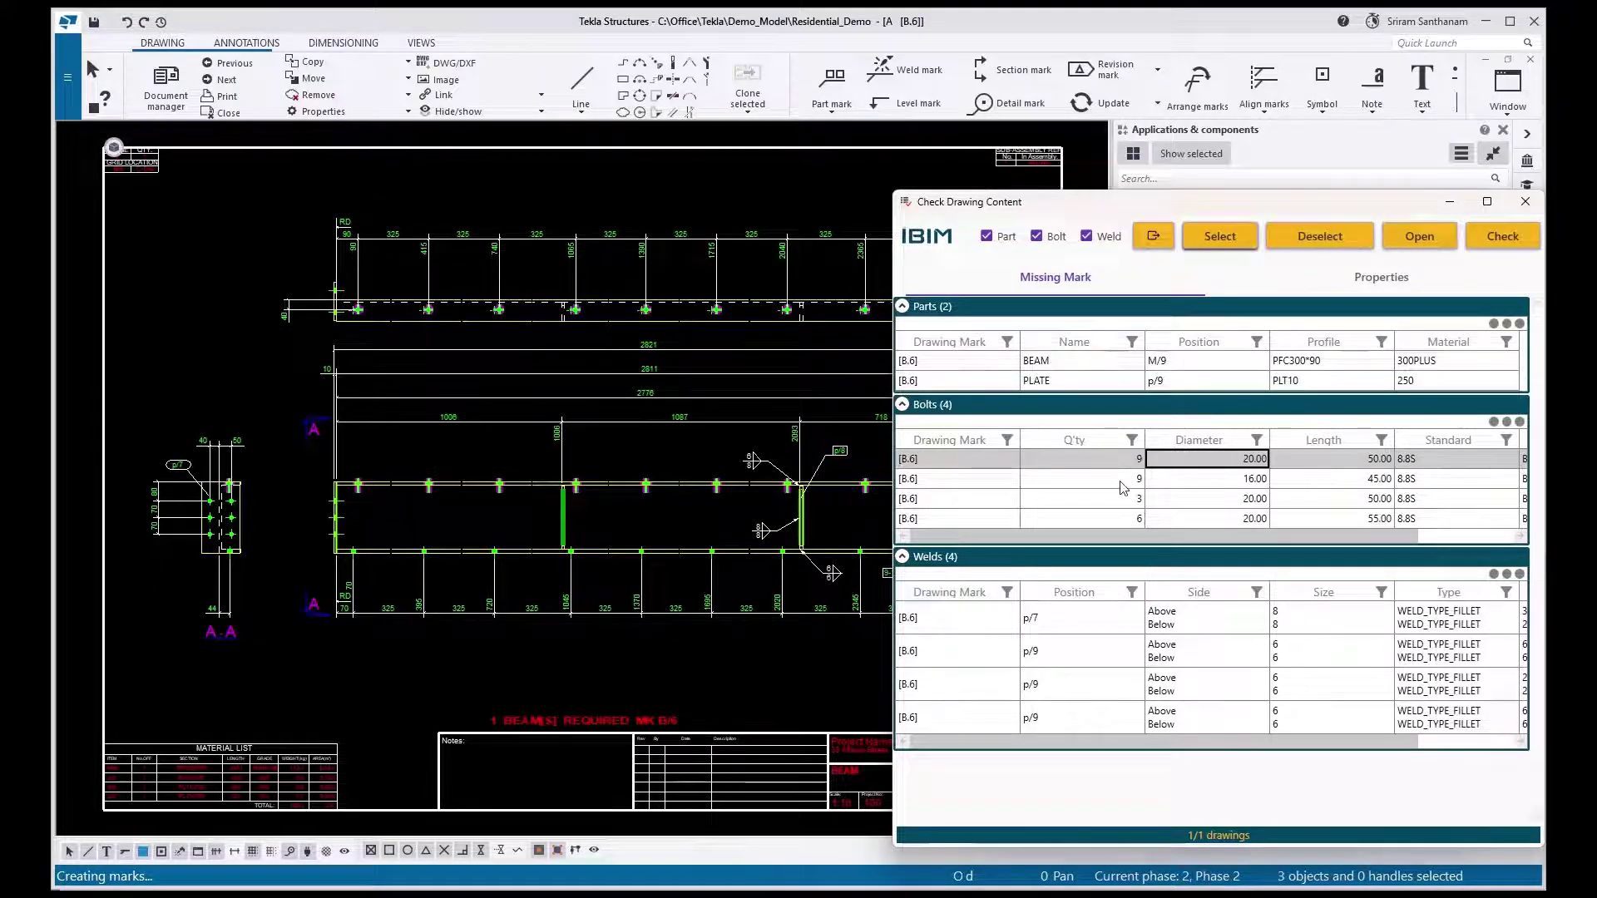
click(1122, 480)
click(1216, 239)
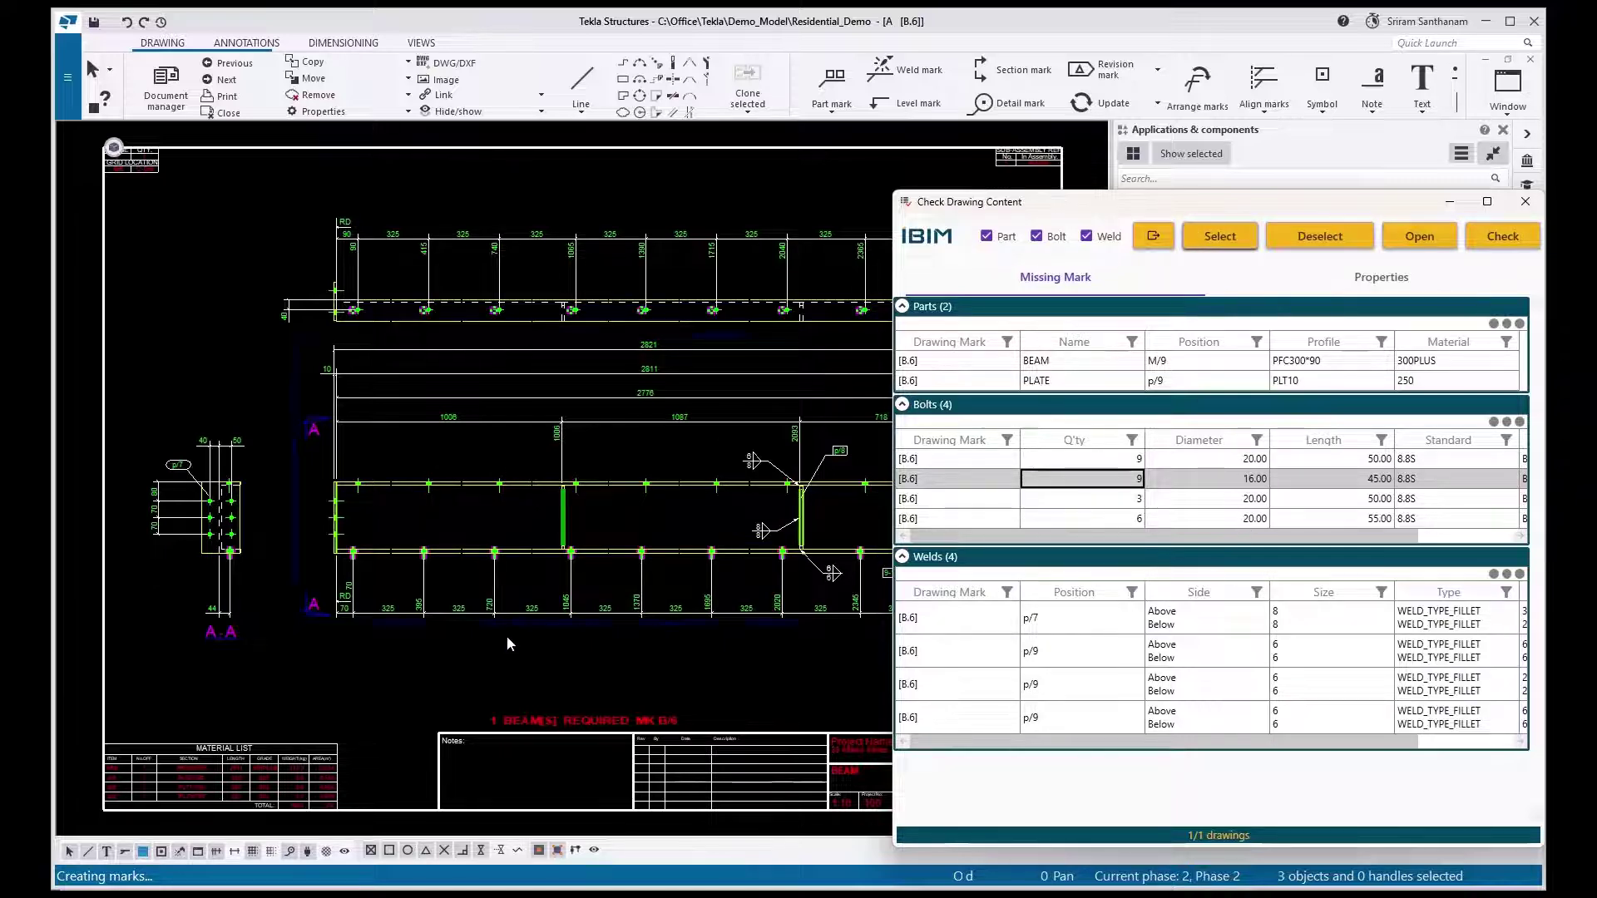
click(1320, 237)
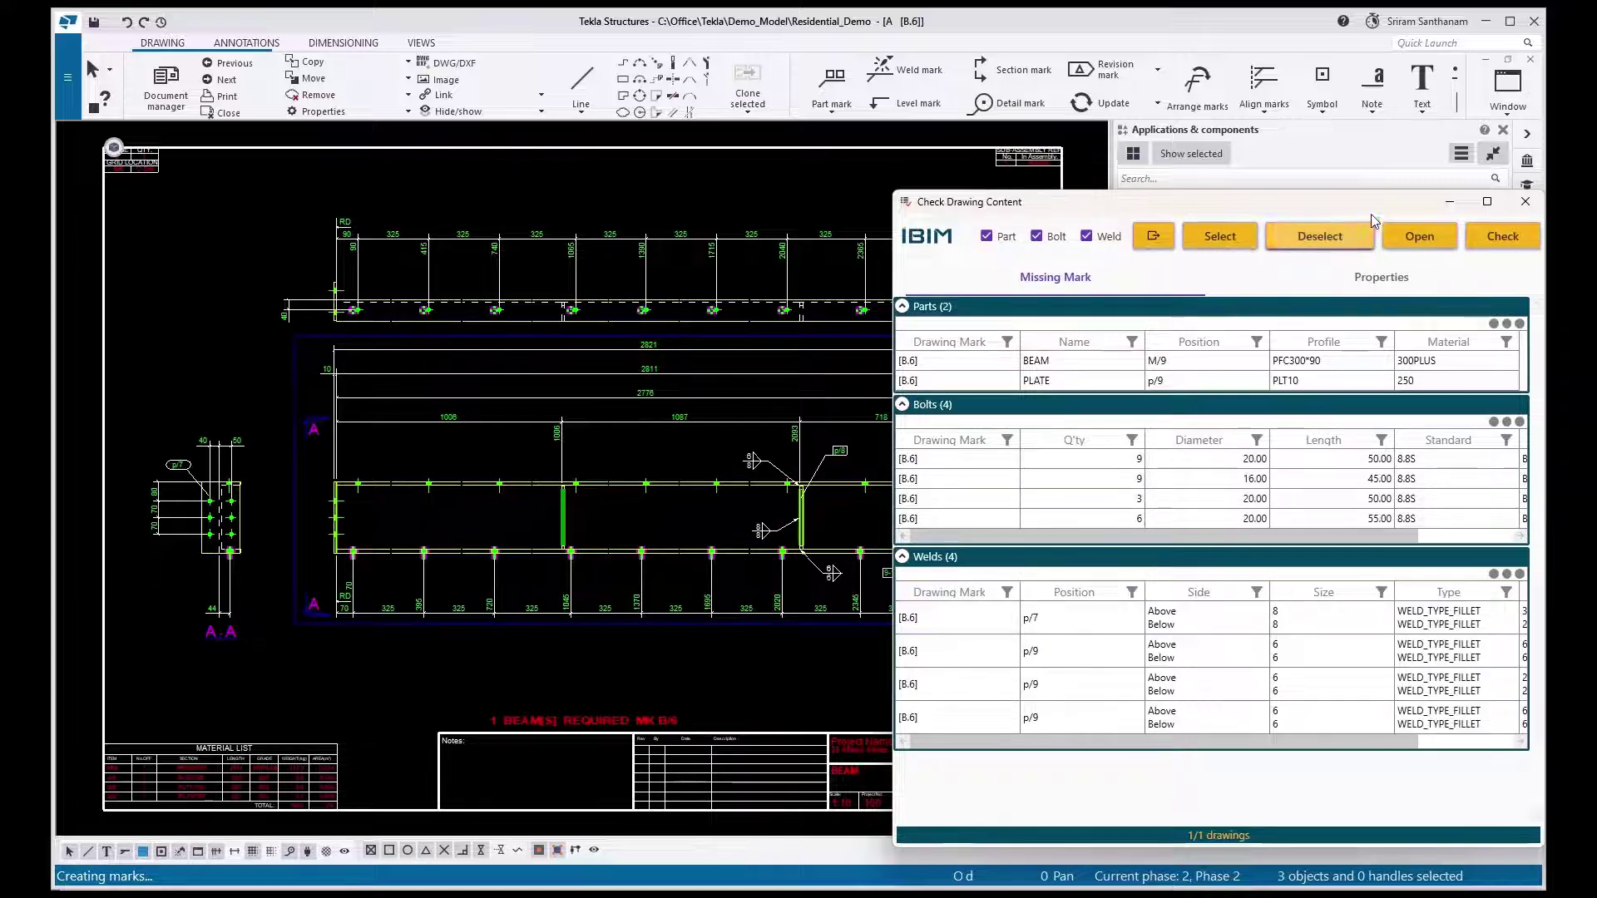
Highlight the p/7 weld in the drawing and inspect the section view's weld mark and weld object properties
click(1116, 620)
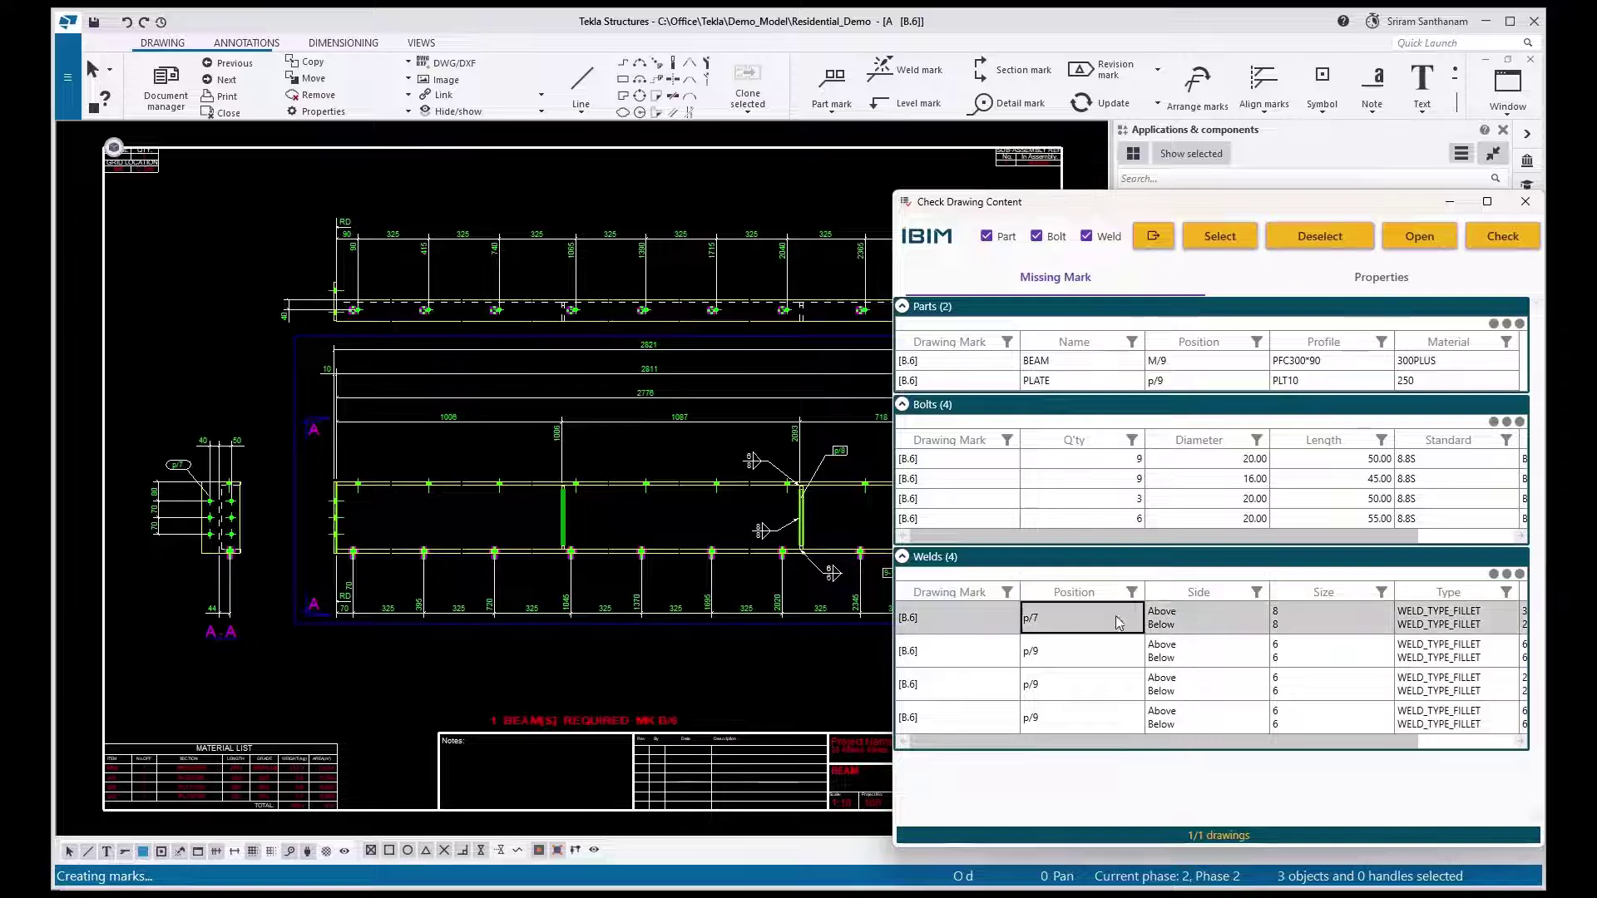
click(1220, 238)
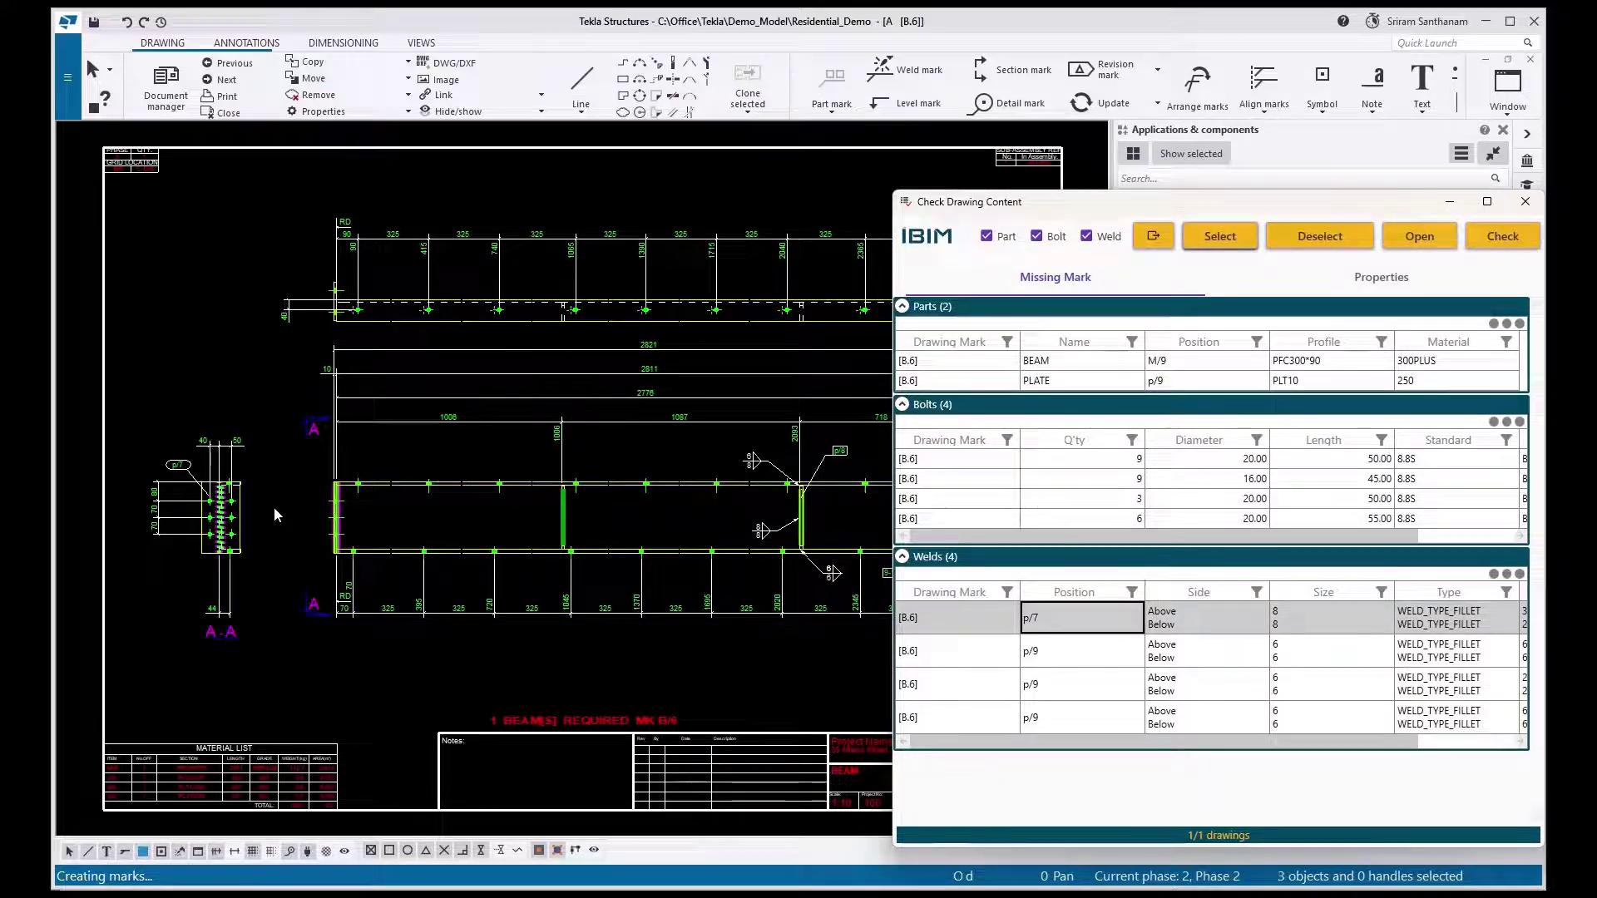
double_click(253, 470)
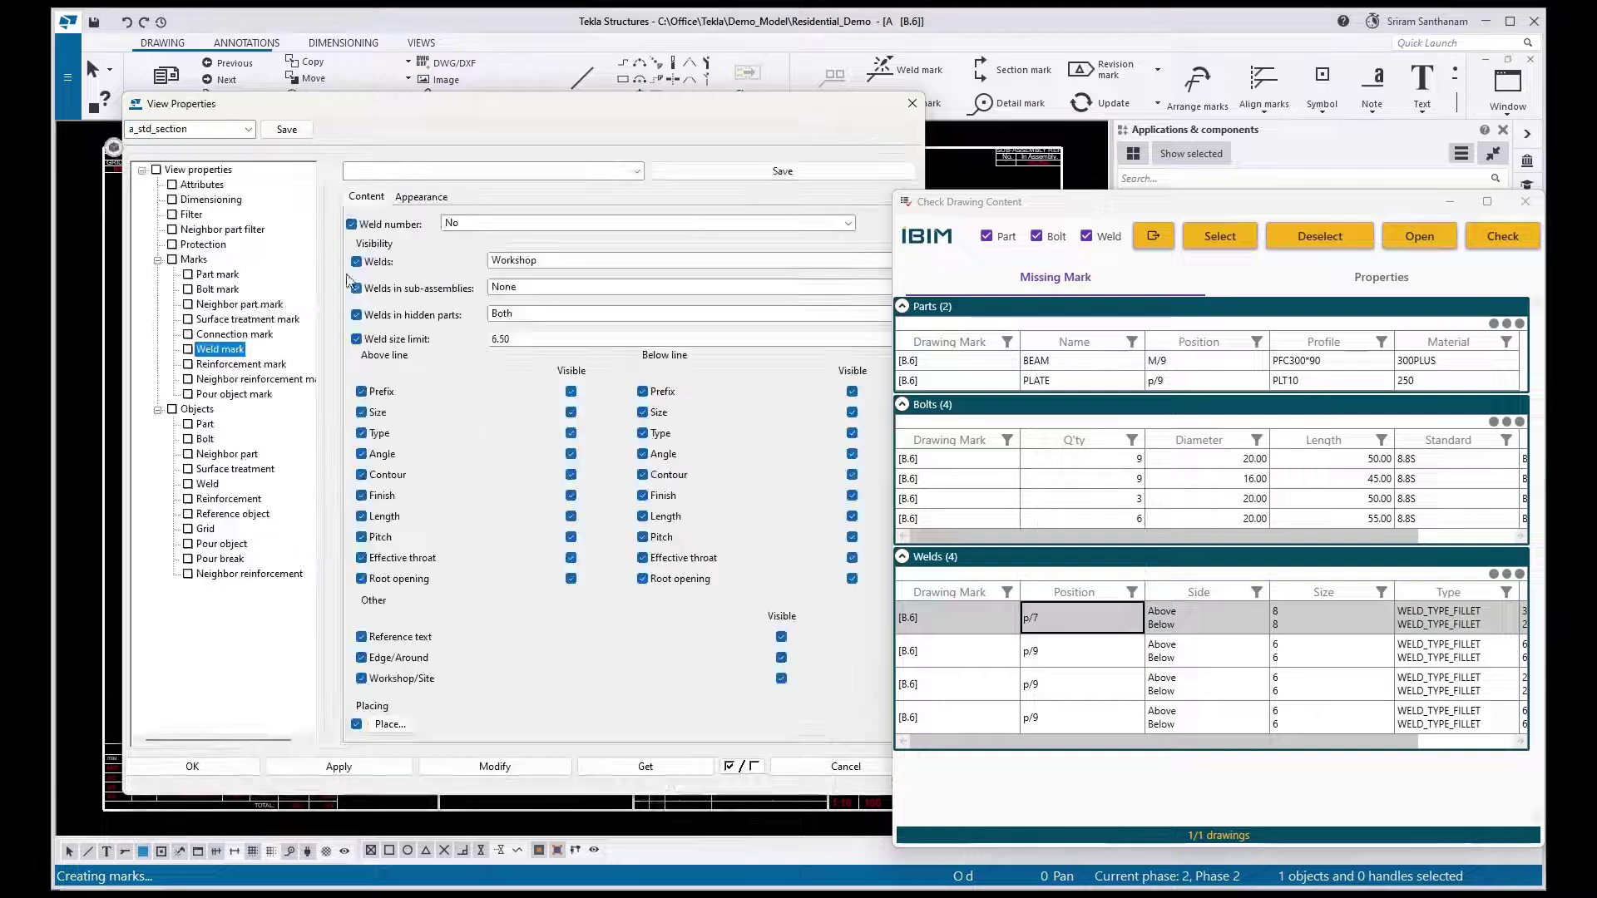
click(207, 484)
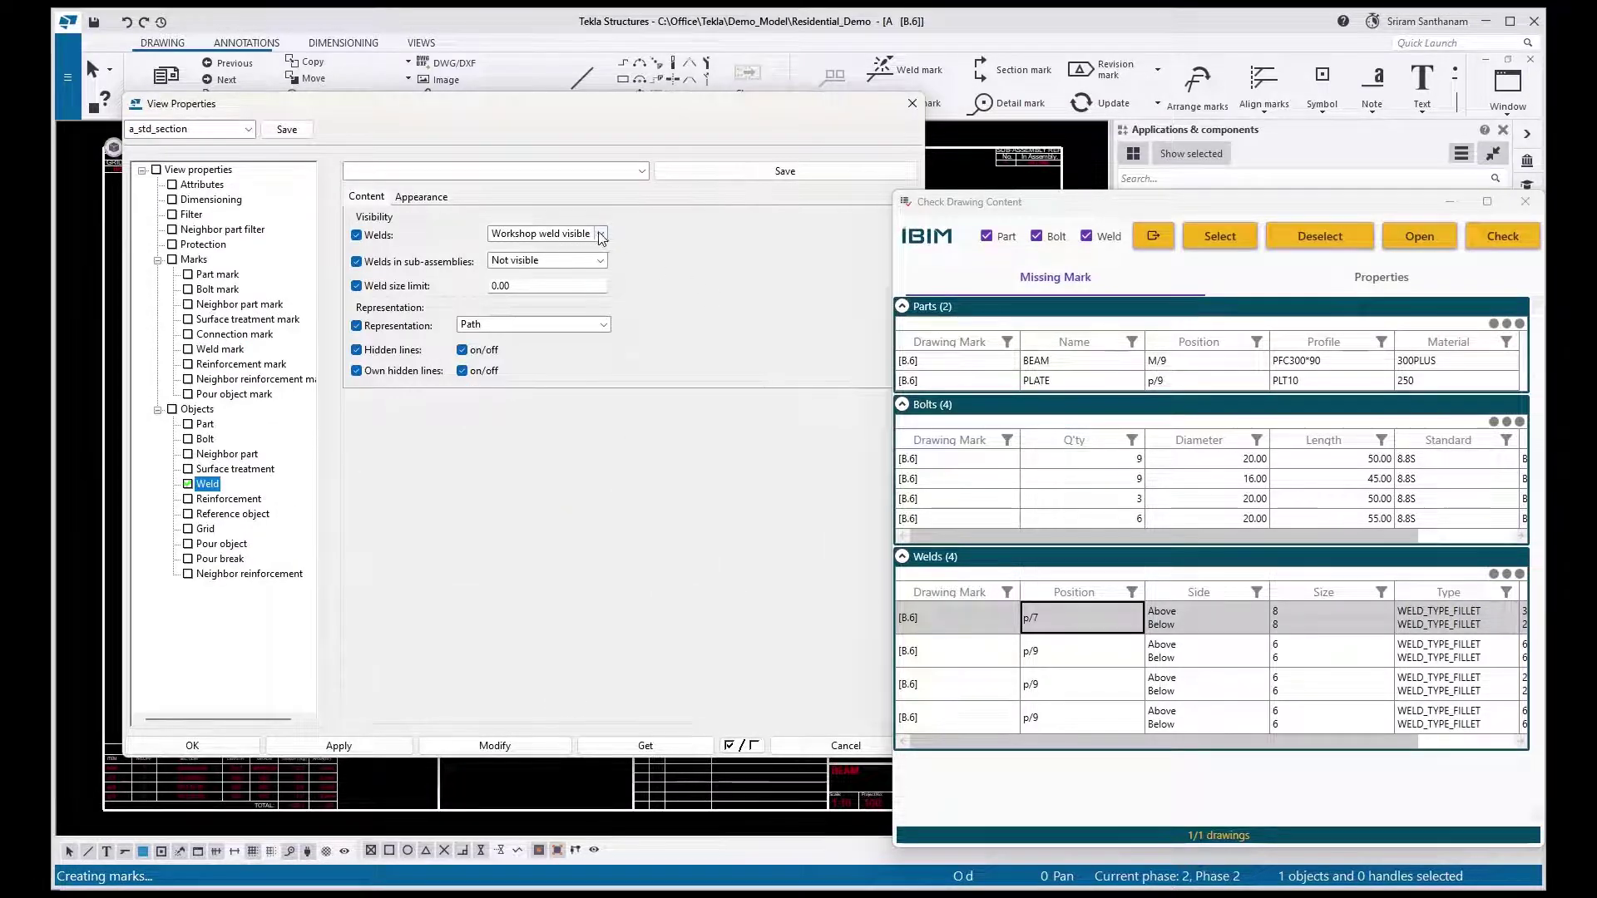
click(207, 348)
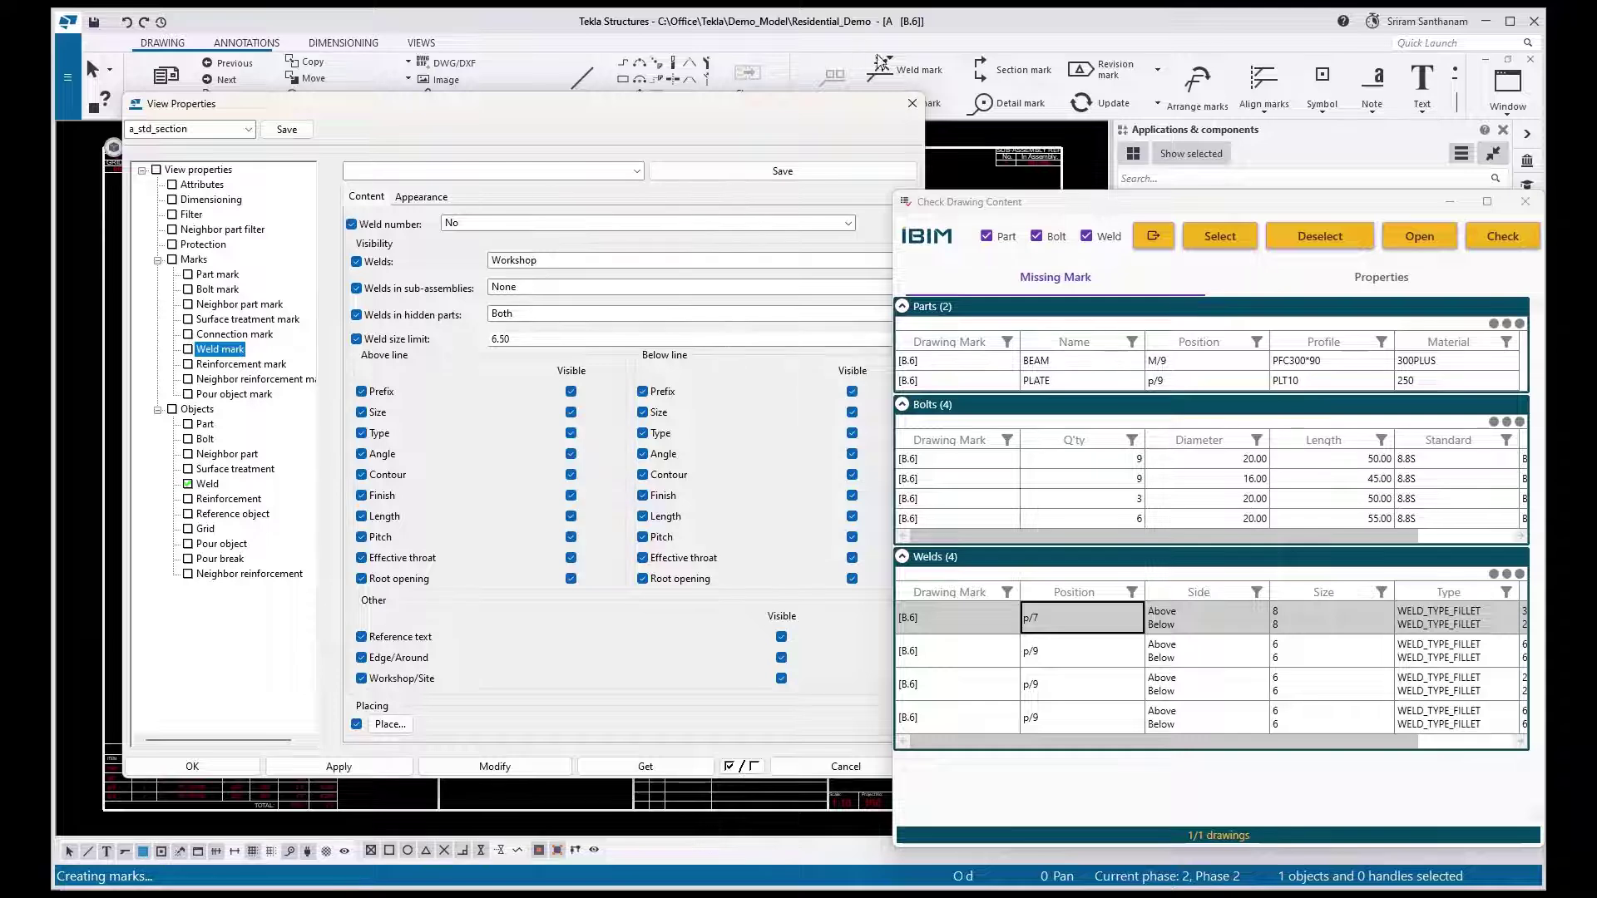
click(918, 106)
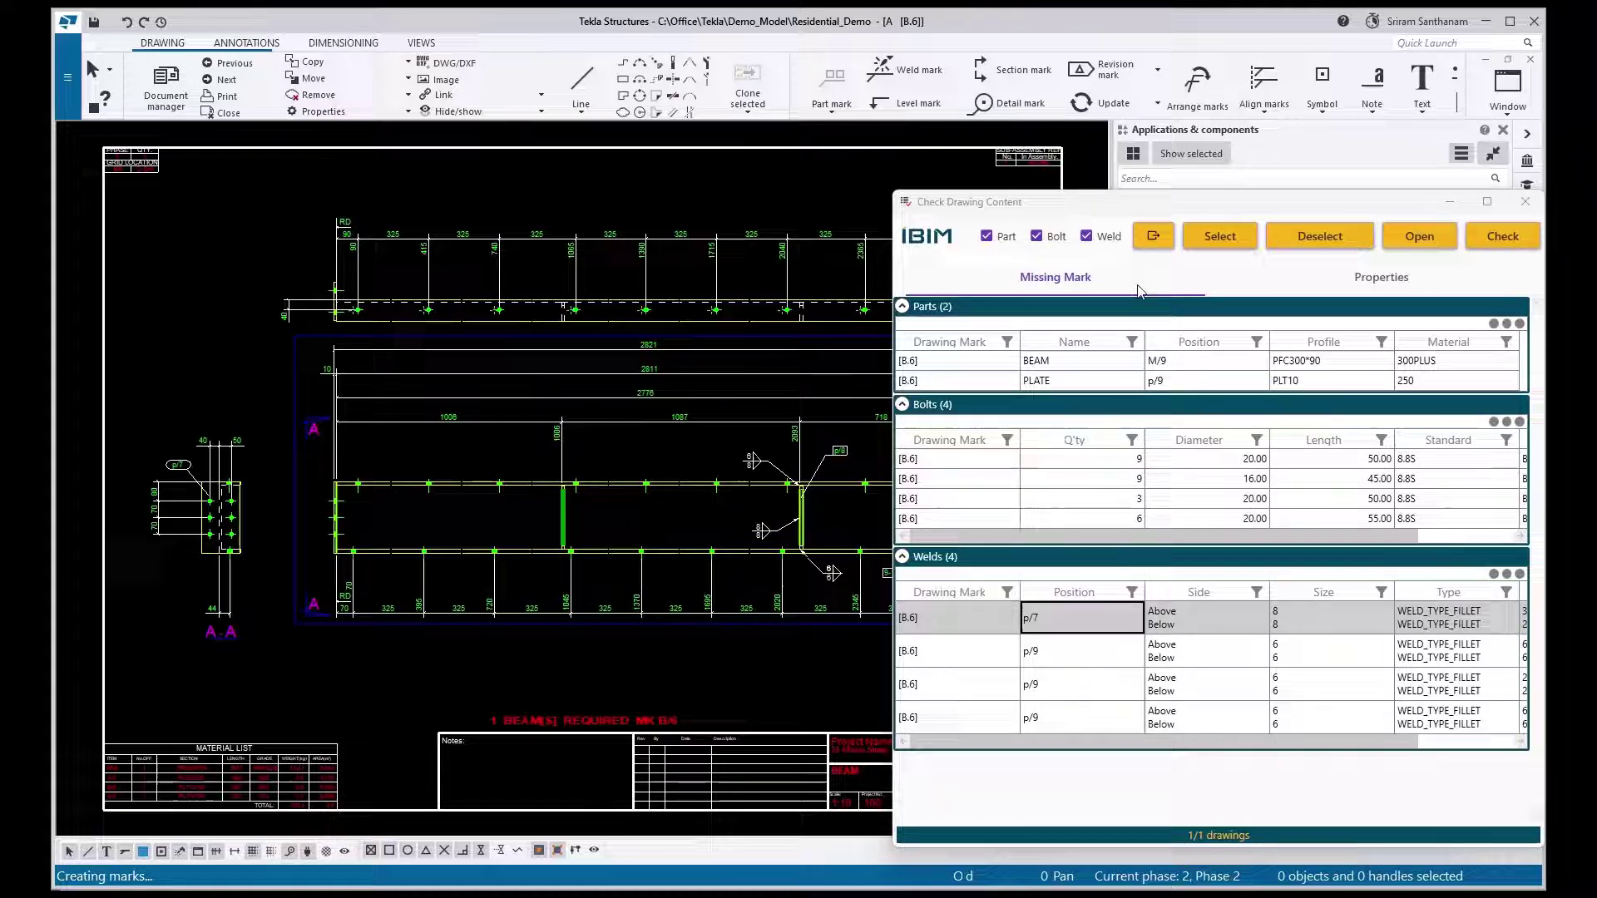
Add a bolt entry with size 20 and standard 8.8S to the checker's properties
click(1383, 282)
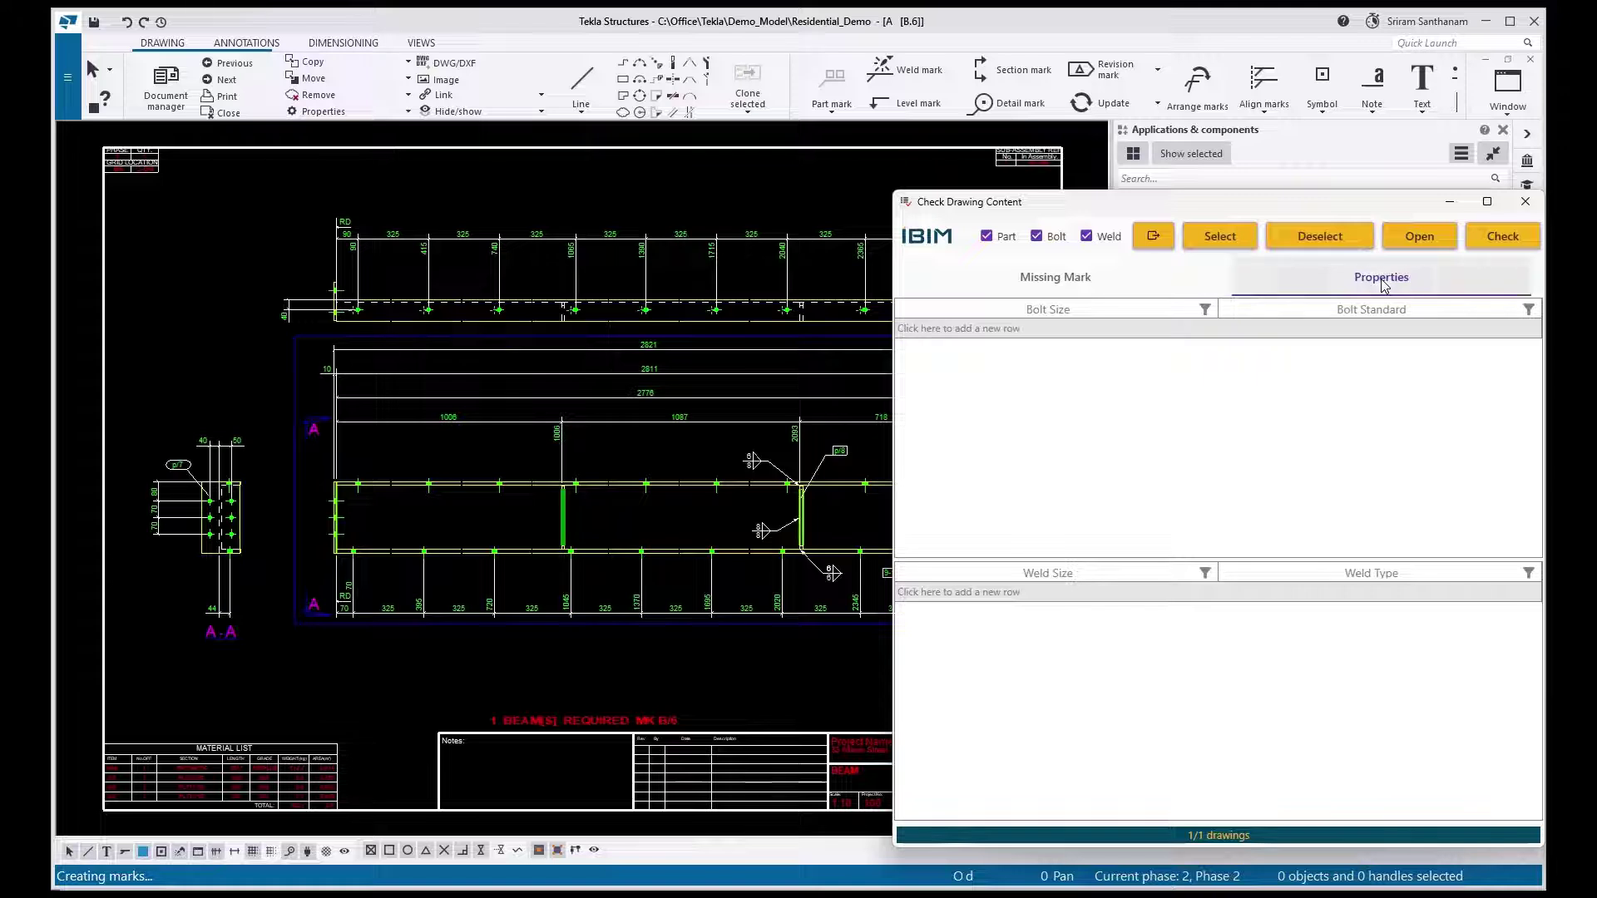
click(1123, 335)
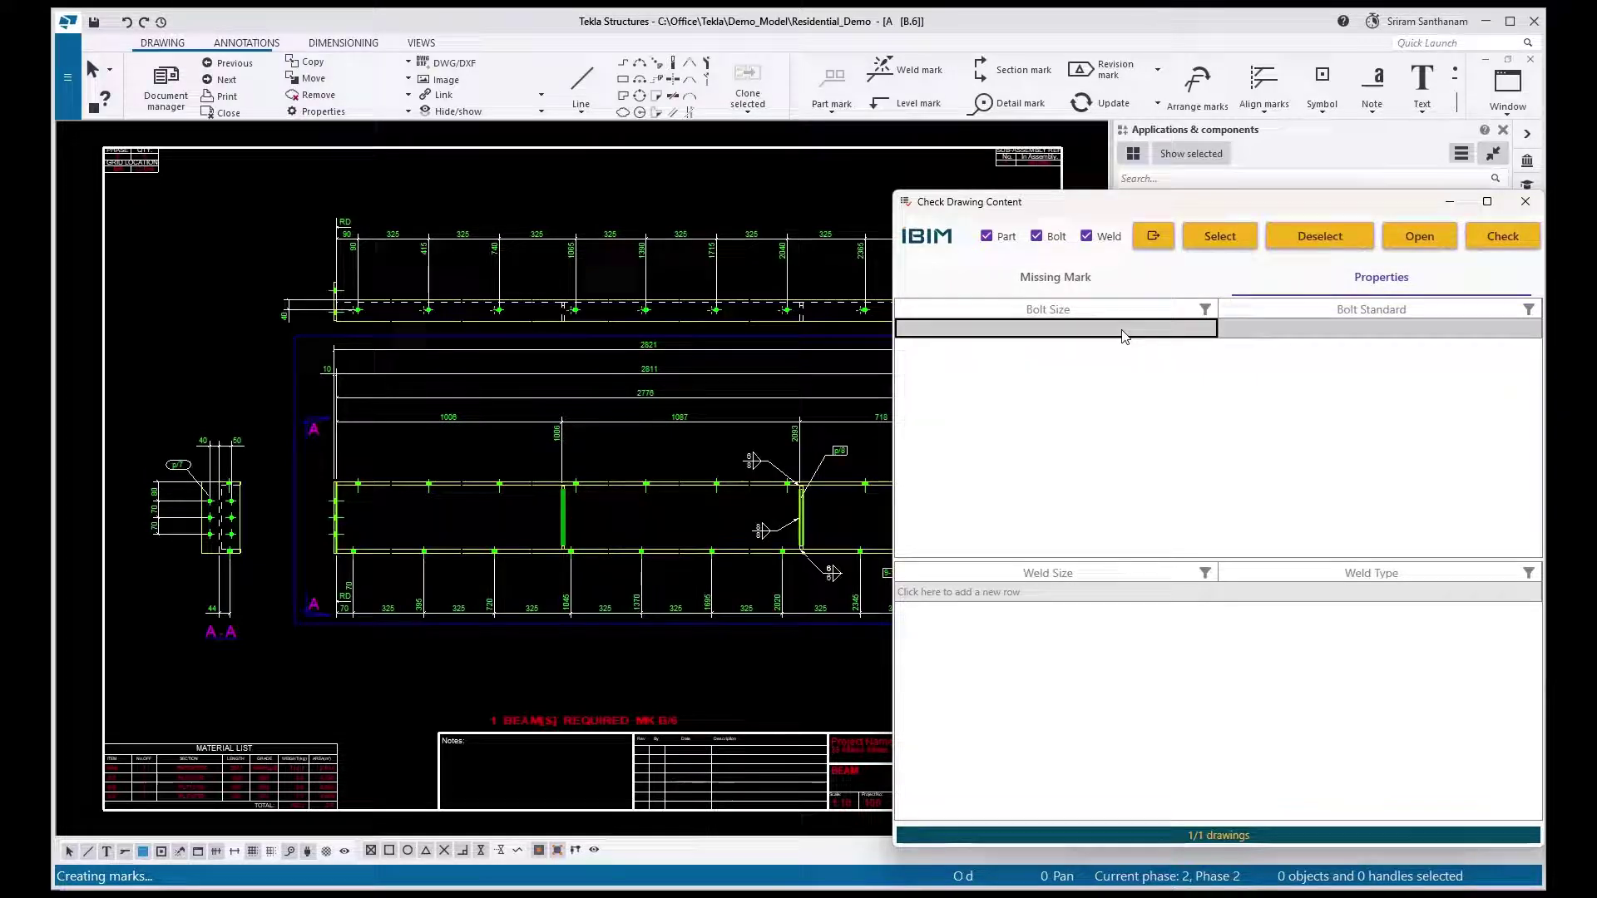
text(20)
click(1345, 328)
text(8.)
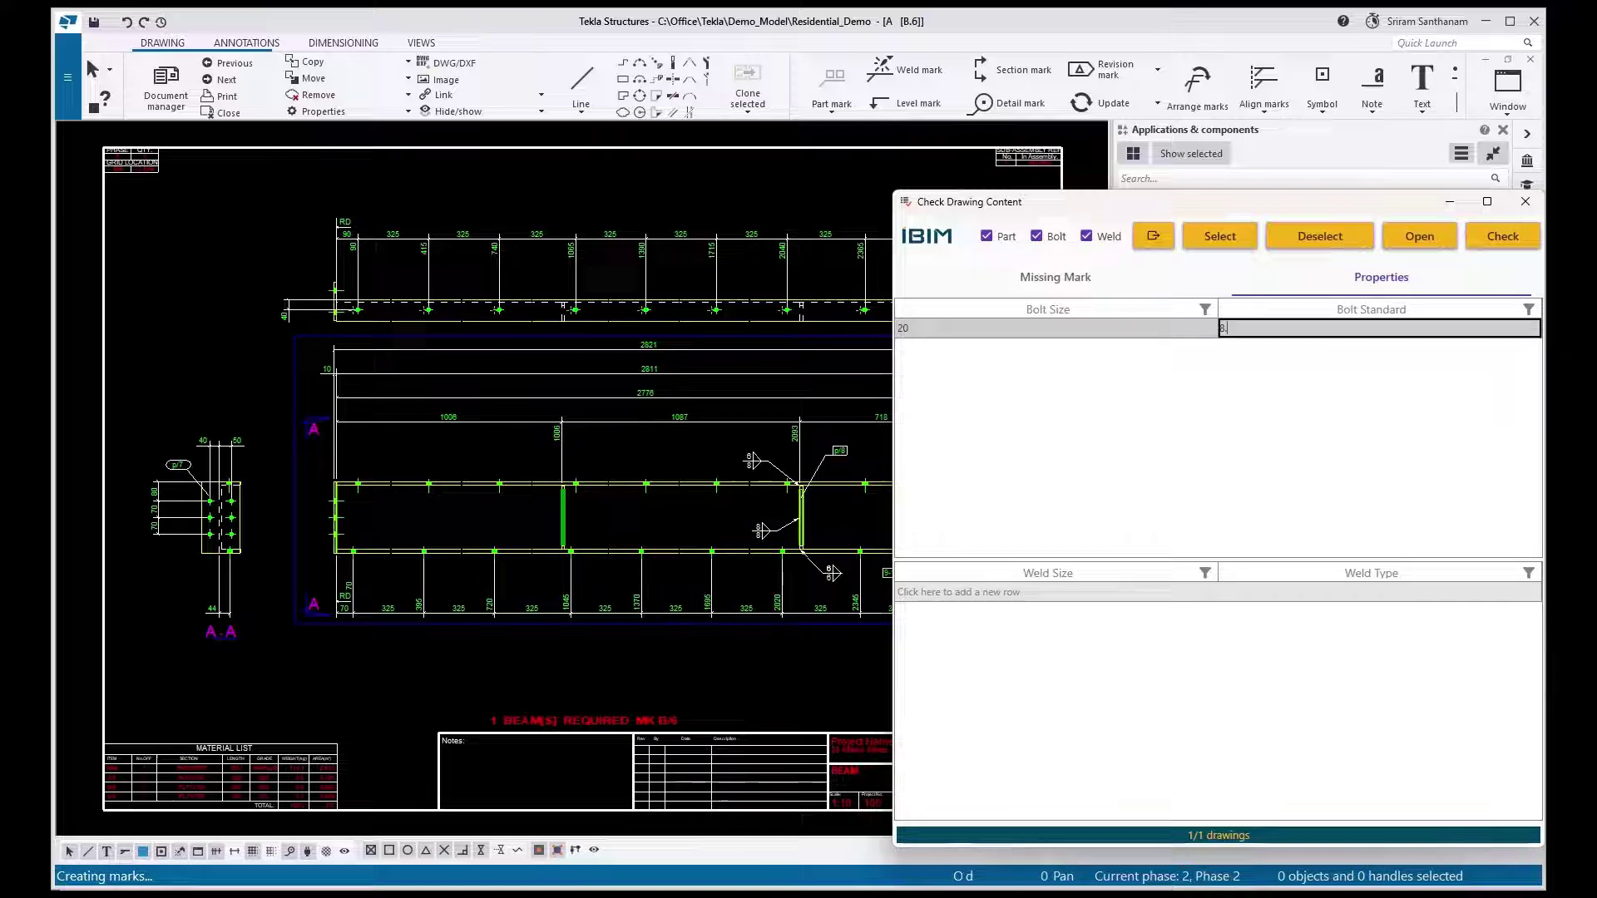
text(8S)
key(Return)
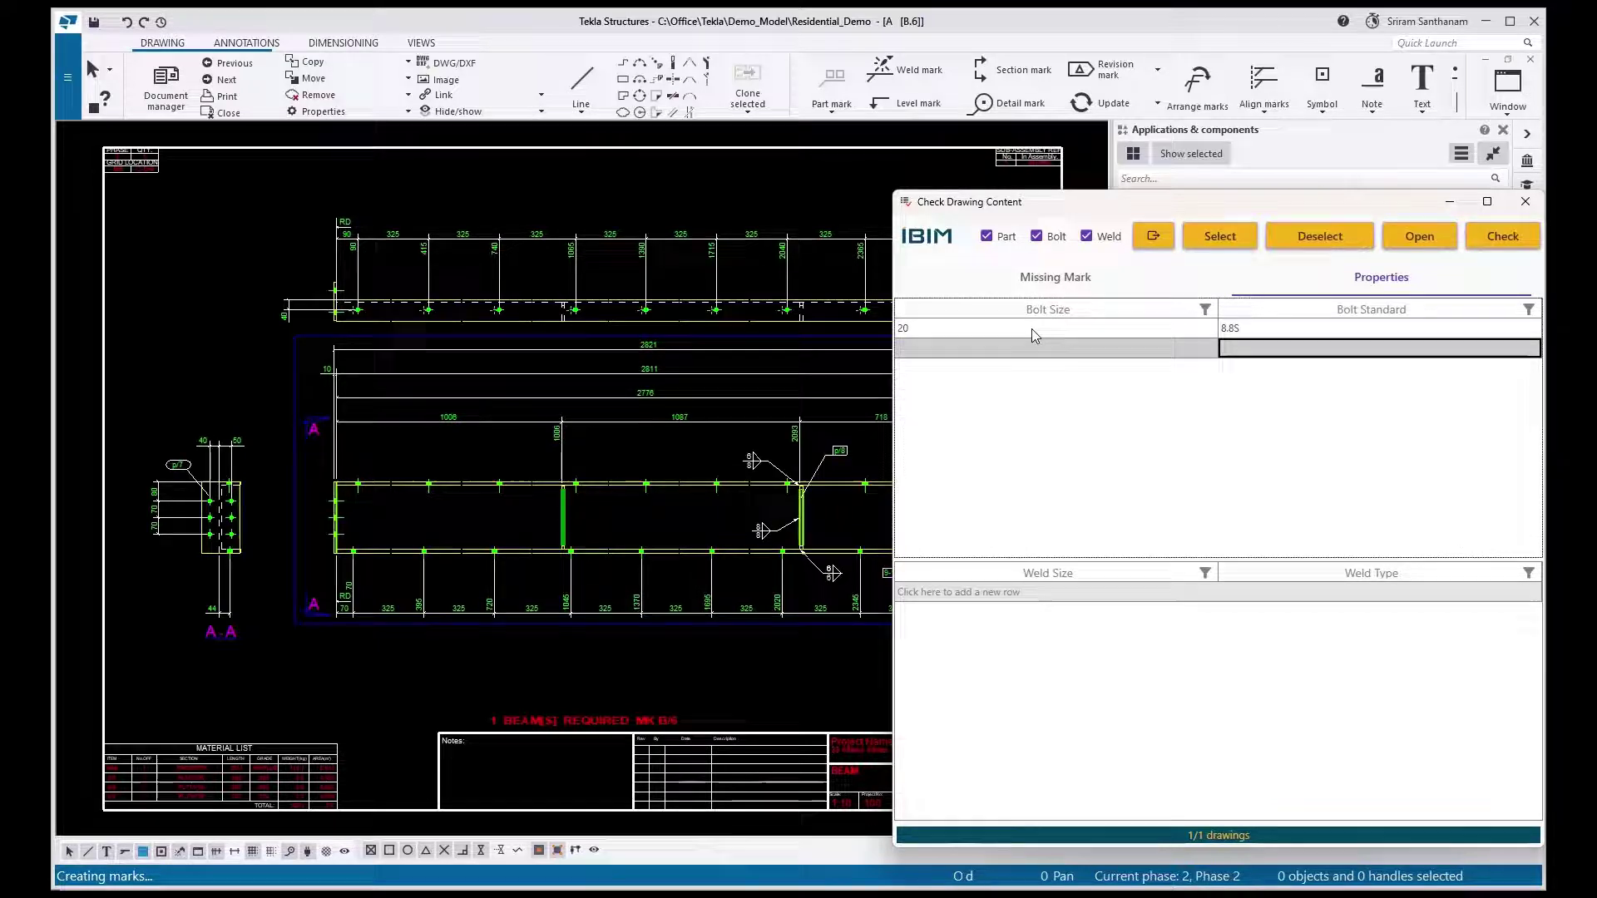
Add a weld entry with size 6 and type Fillet to the checker's properties
click(1022, 595)
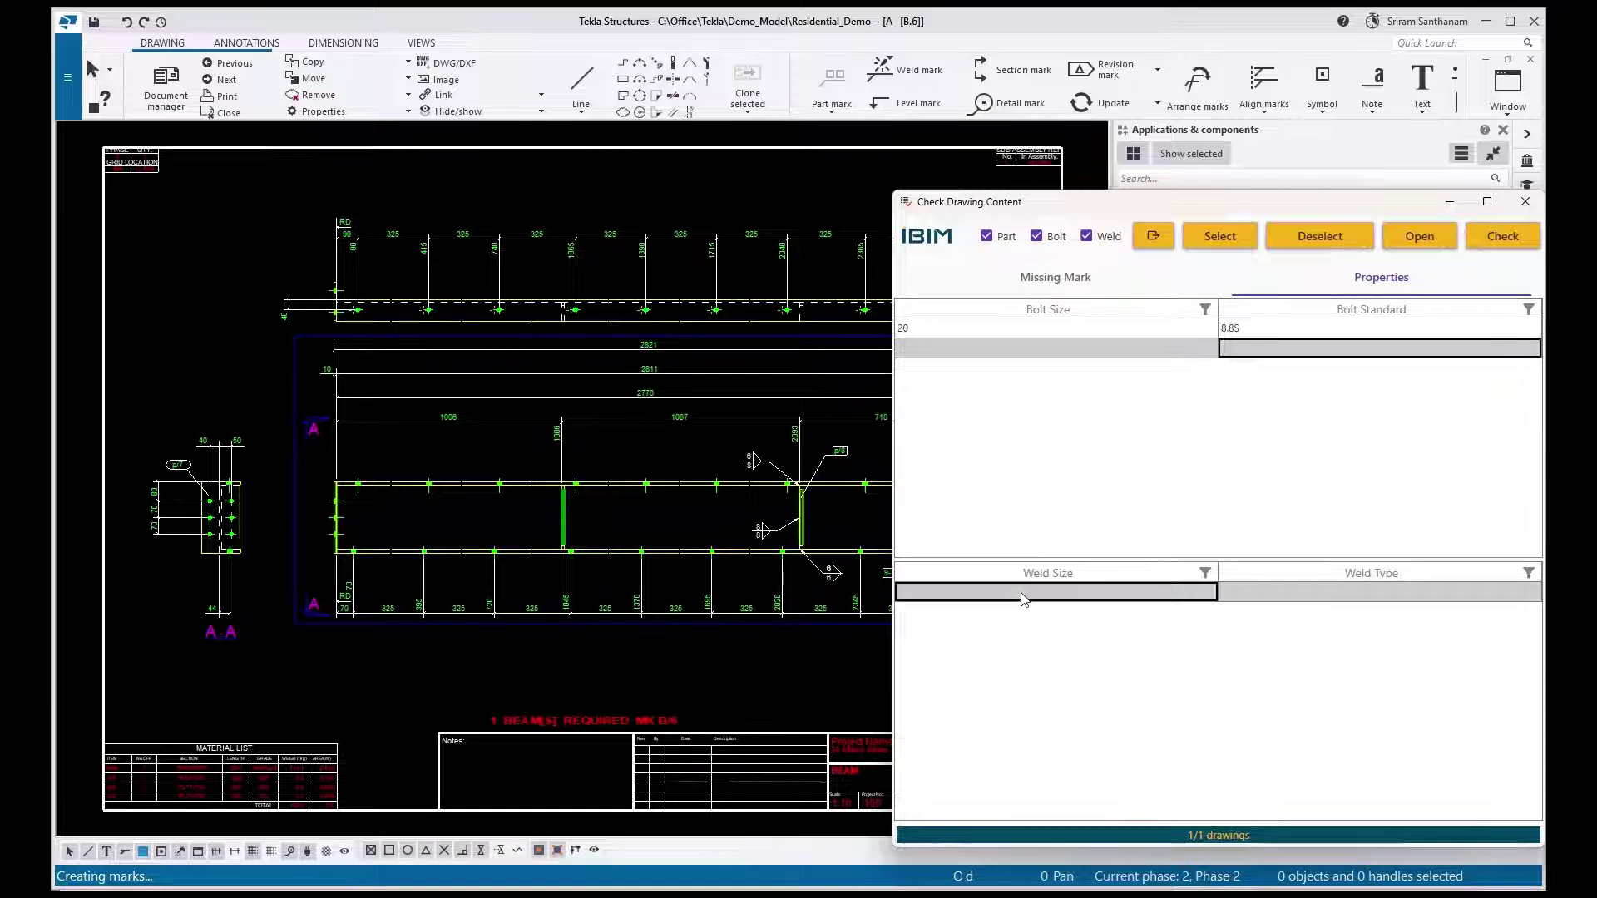
text(6)
click(1304, 596)
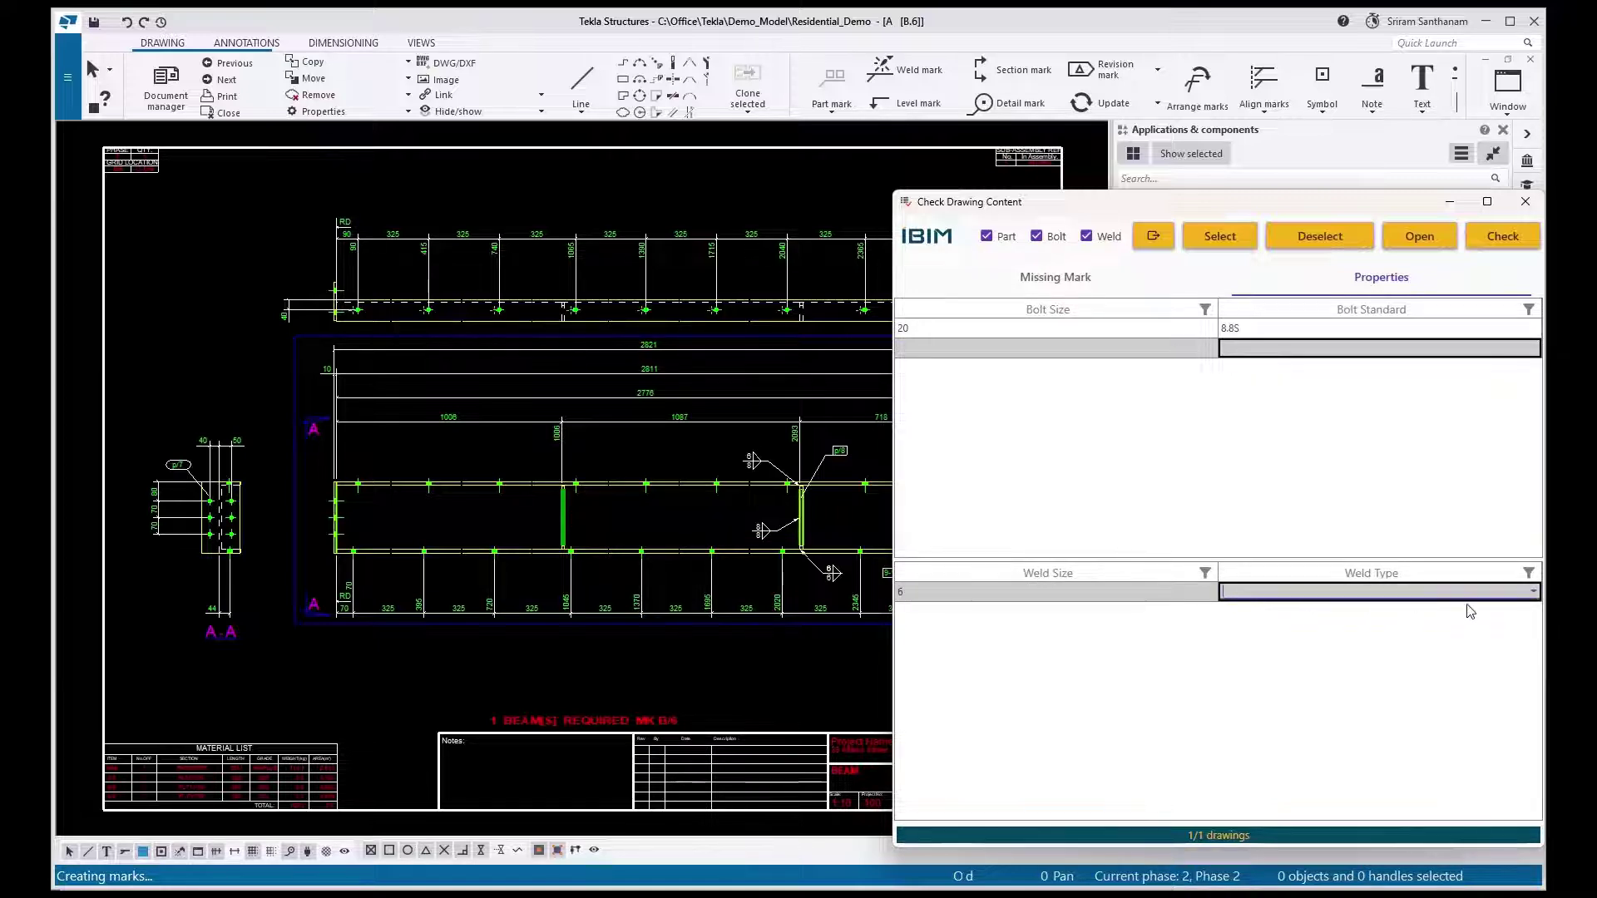
click(1535, 594)
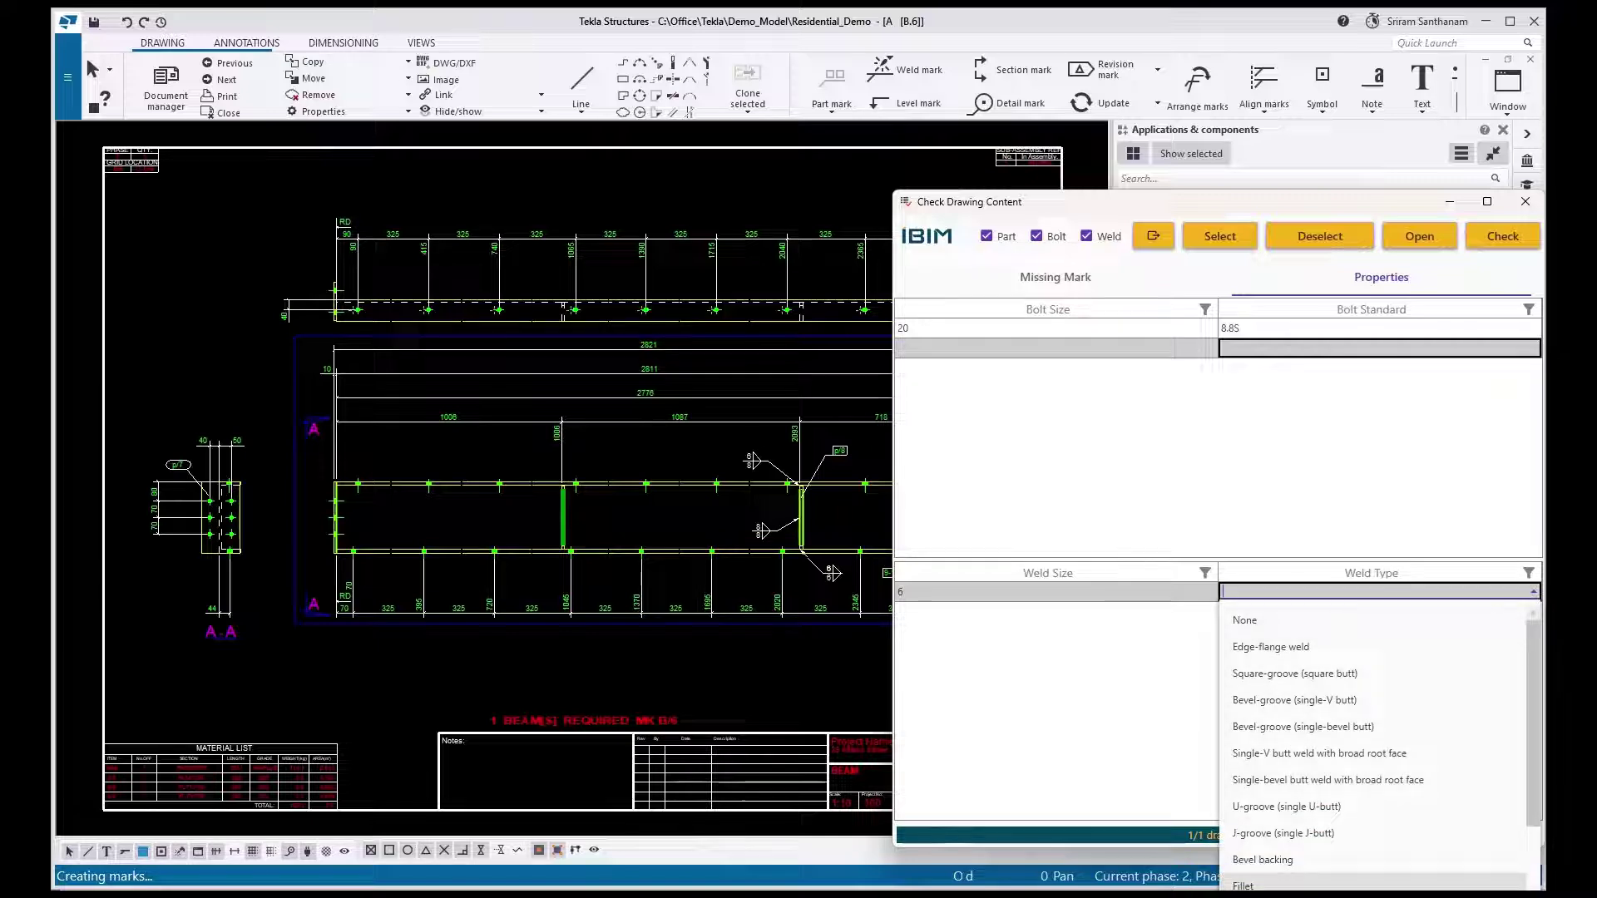
click(1243, 884)
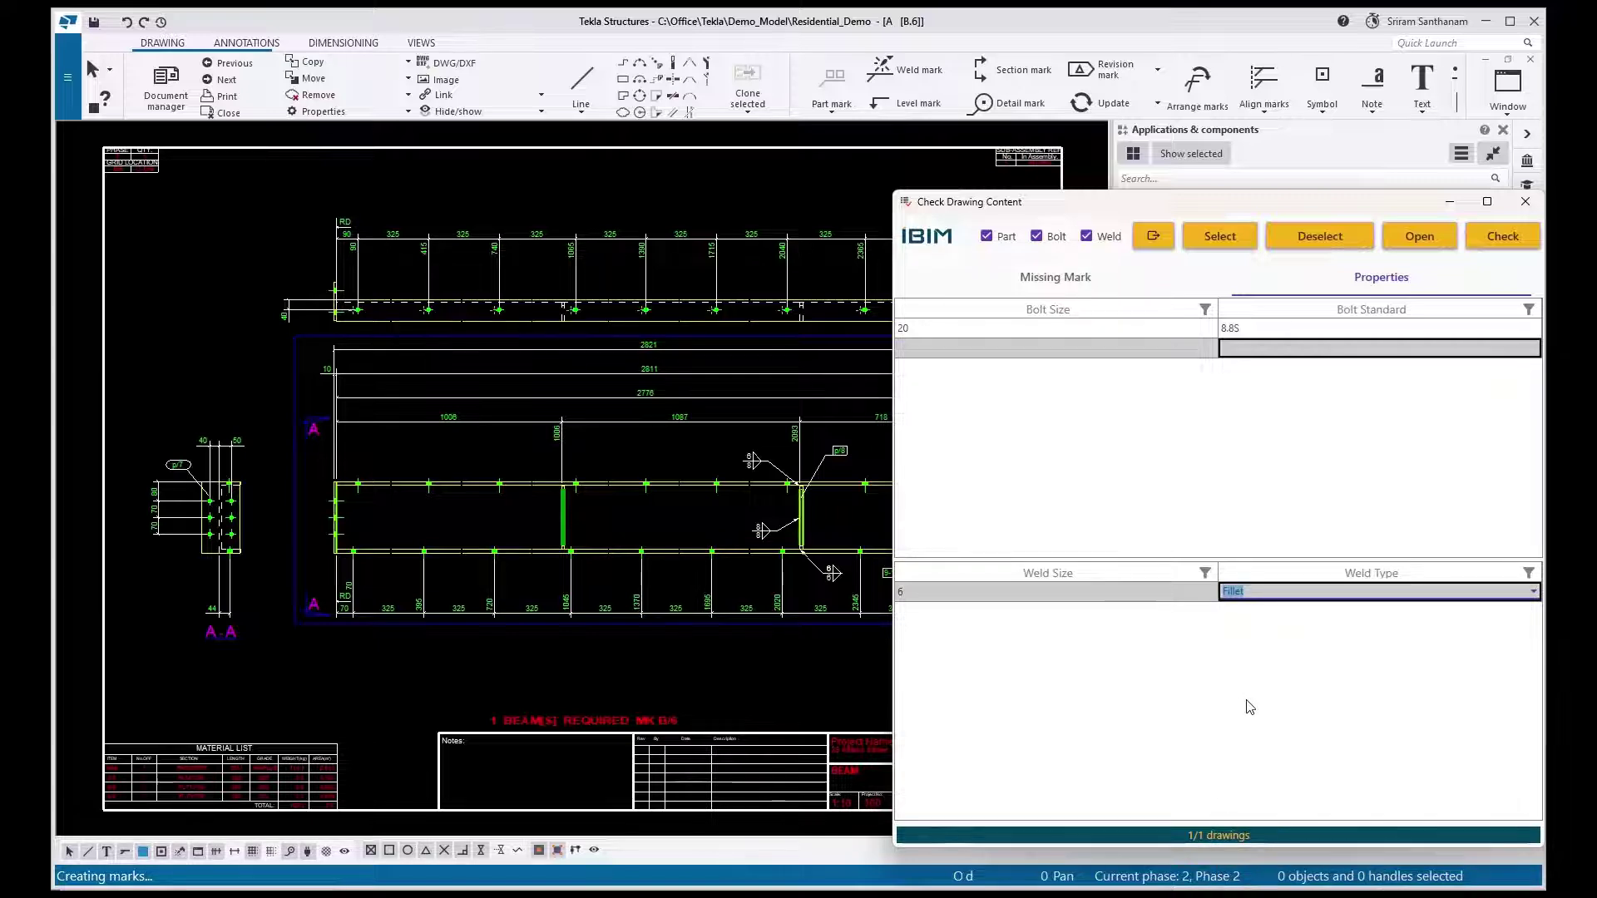
Return to the missing-mark results and close the open drawing
click(1058, 280)
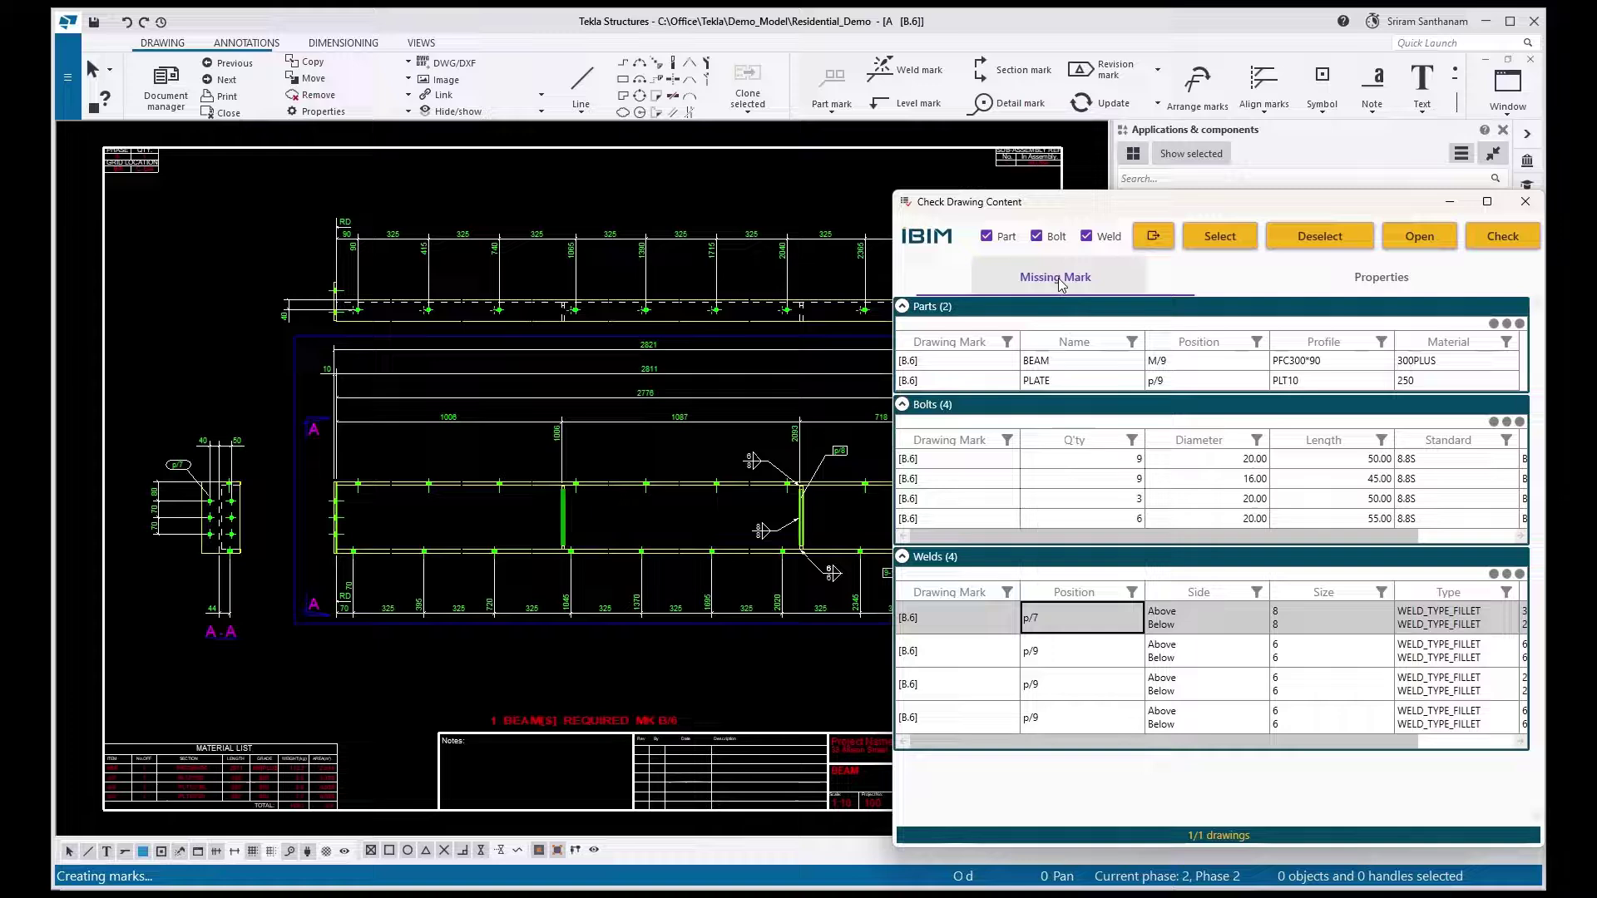
click(242, 116)
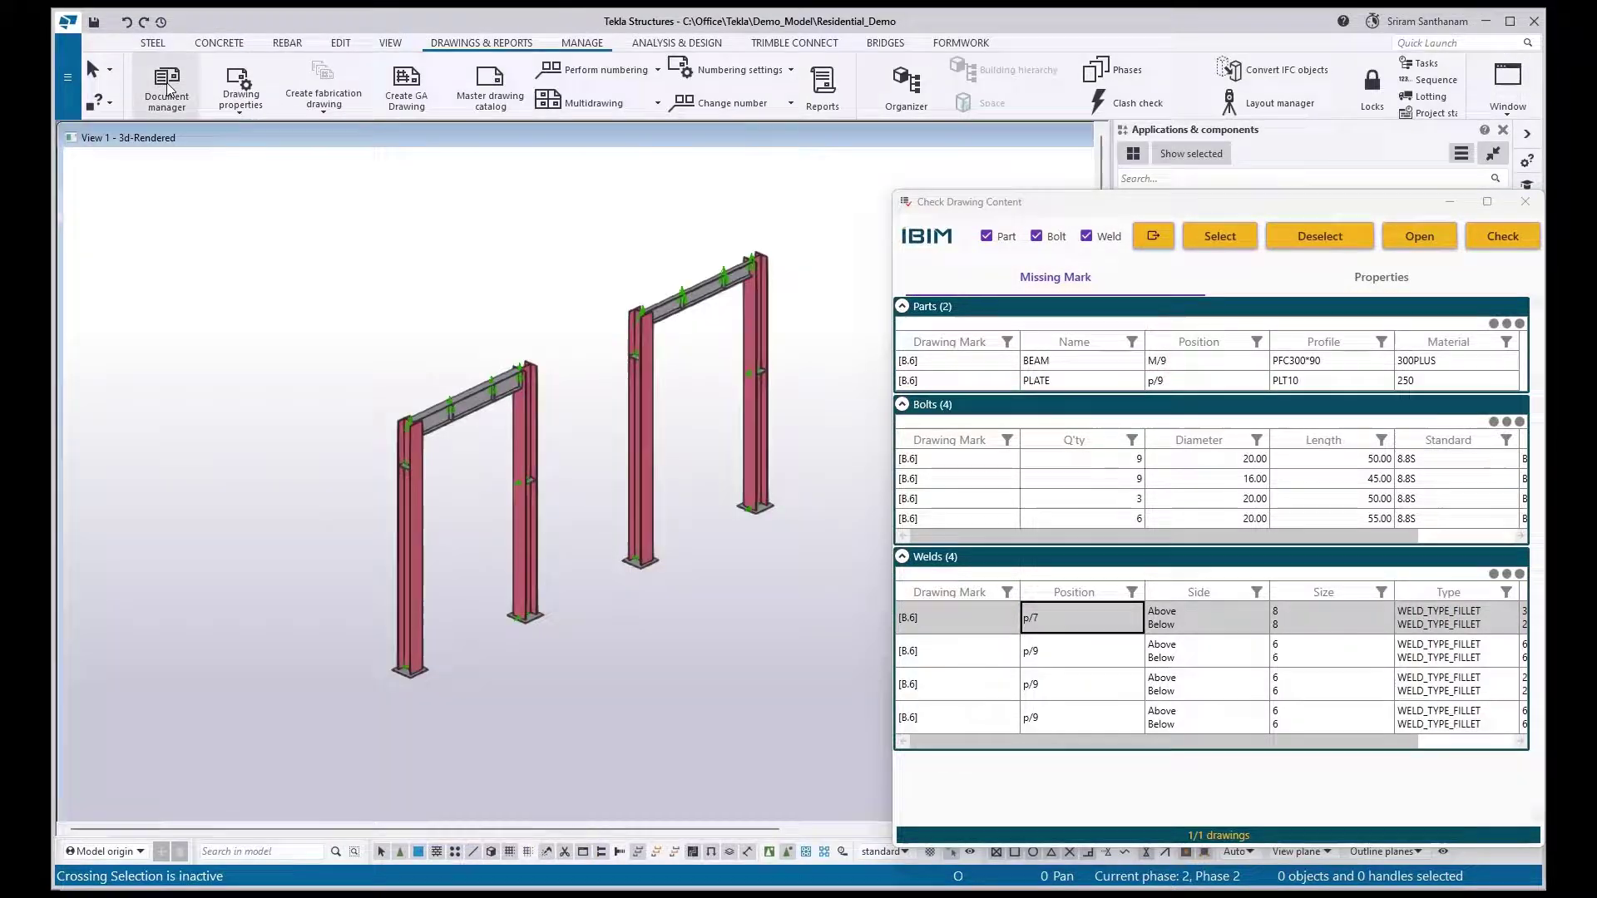
Select assembly drawing [B.6] in the document manager and rerun the content check on it
click(168, 88)
click(345, 361)
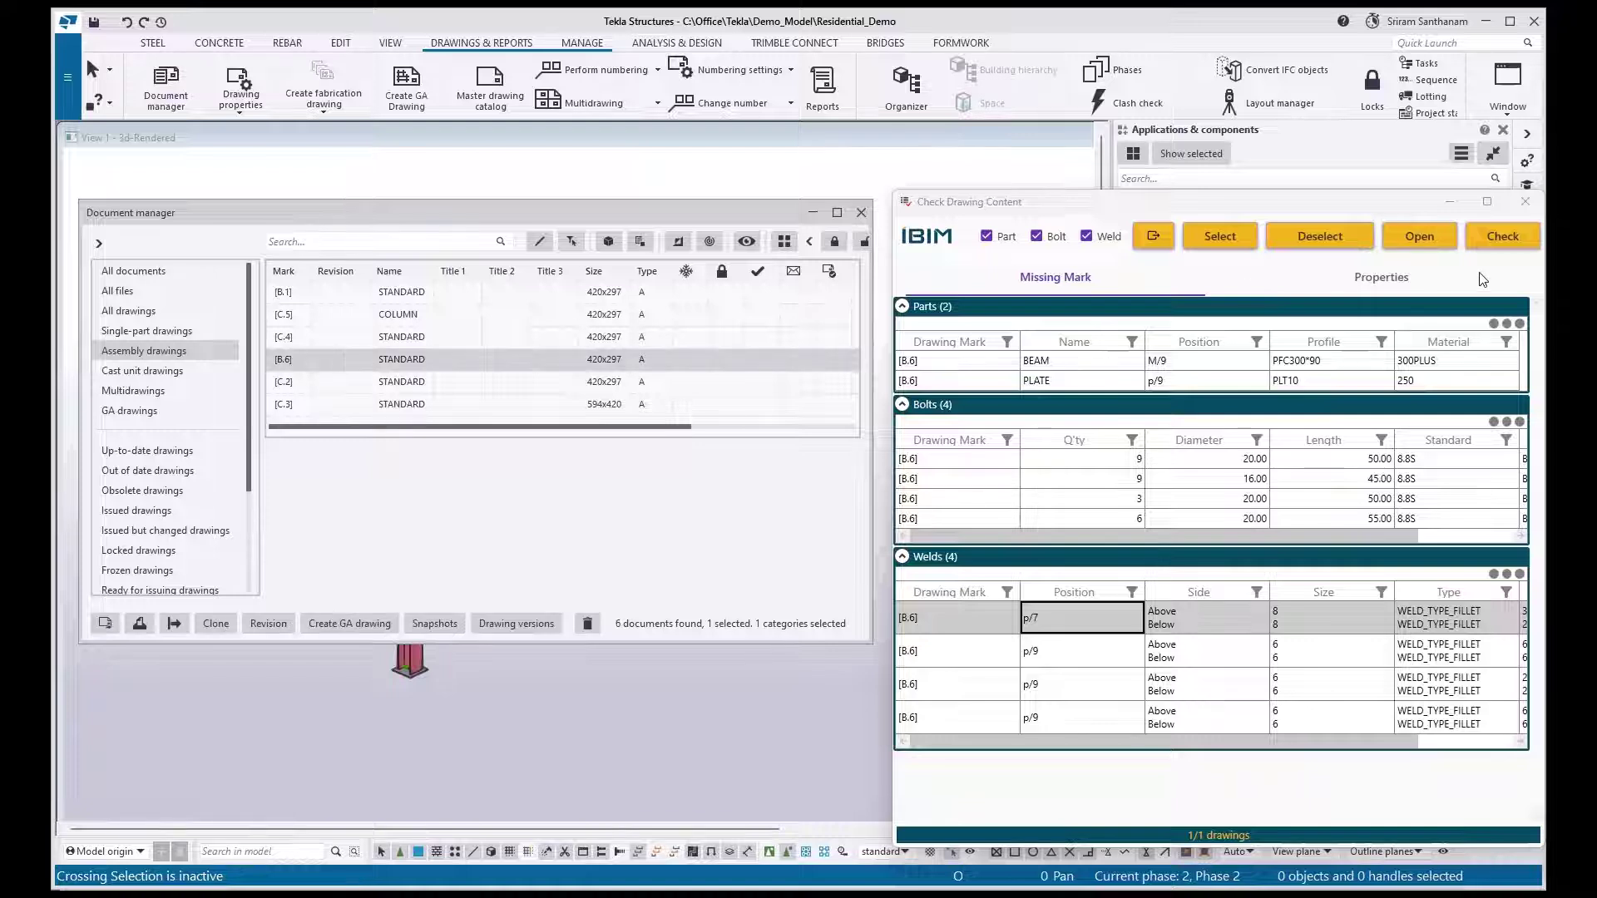
click(1514, 241)
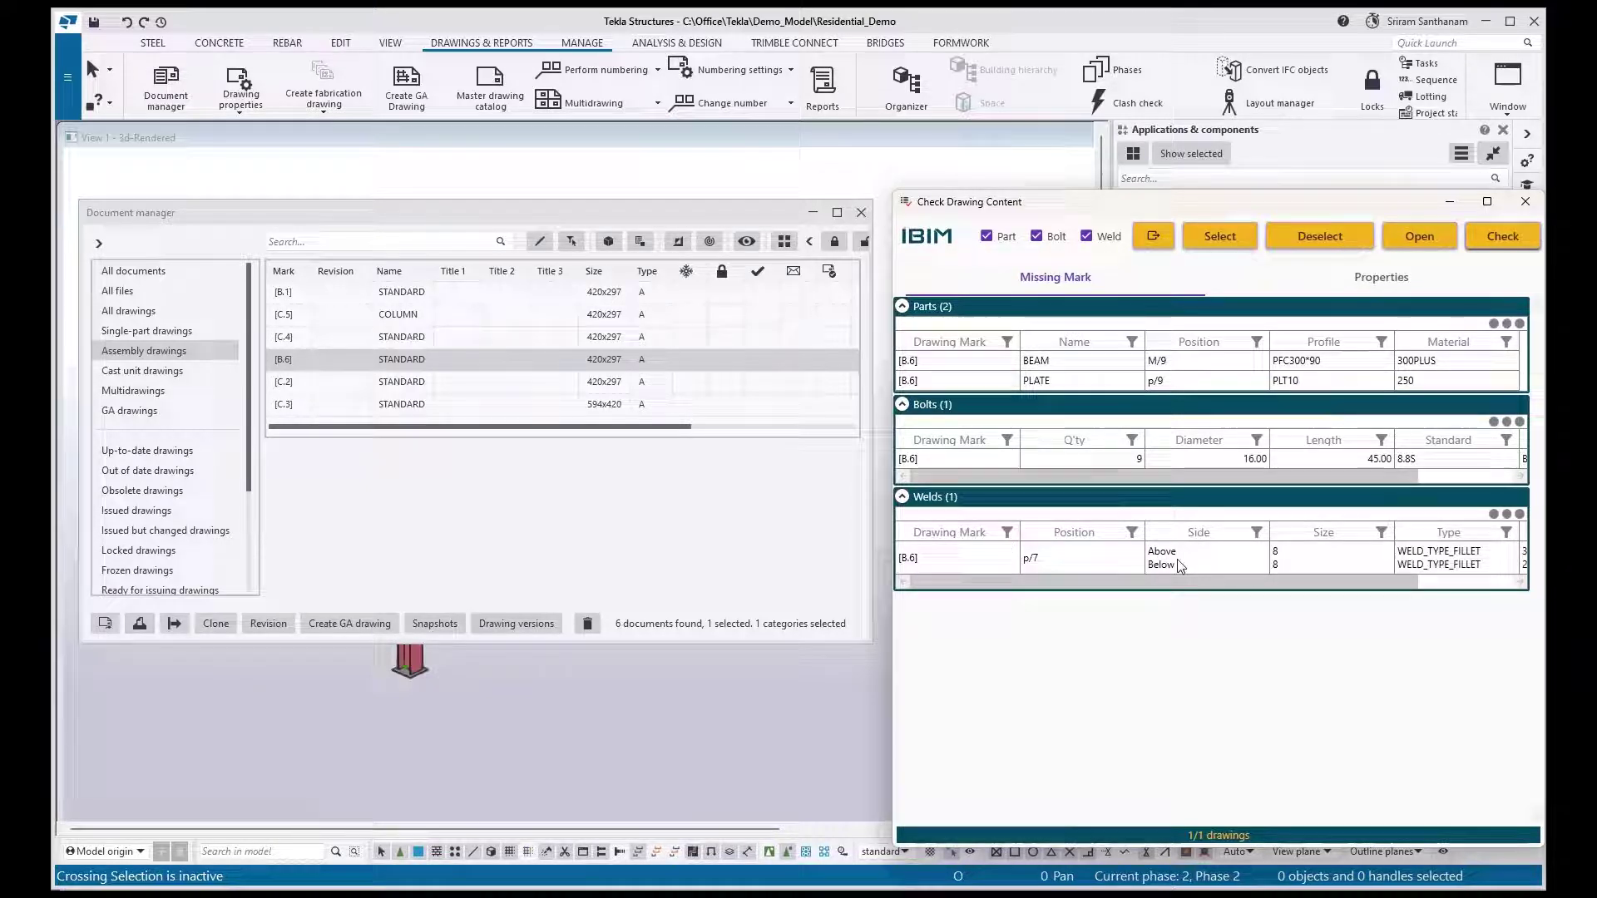
Add a bolt entry with size 12 and standard PB1230 to the checker's properties
click(1380, 275)
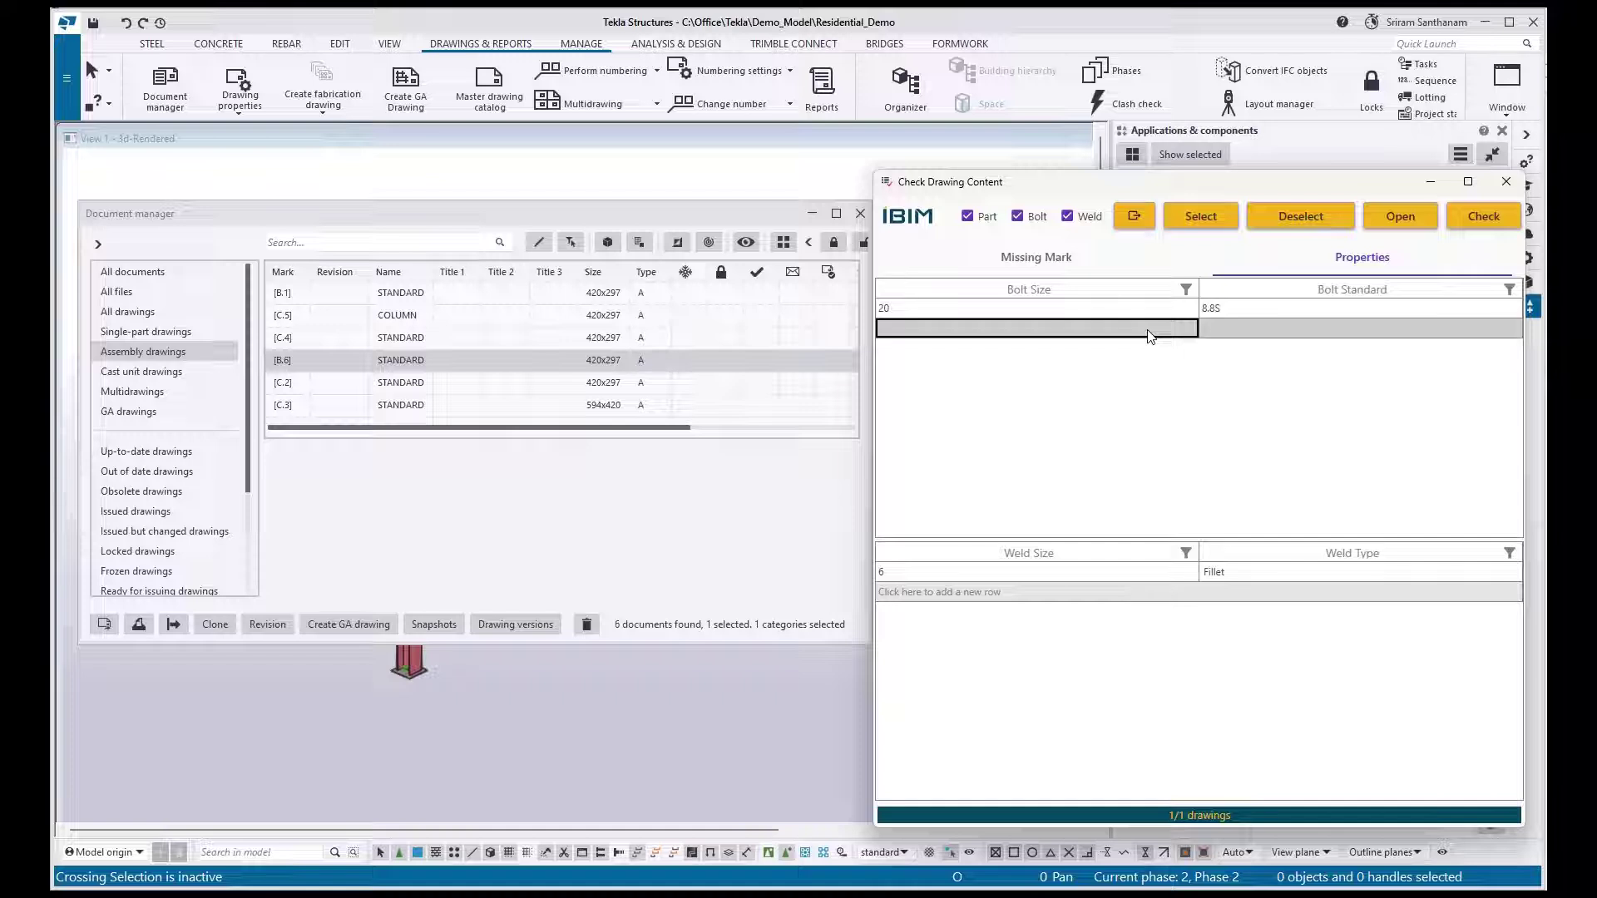
text(12)
click(1287, 330)
text(P)
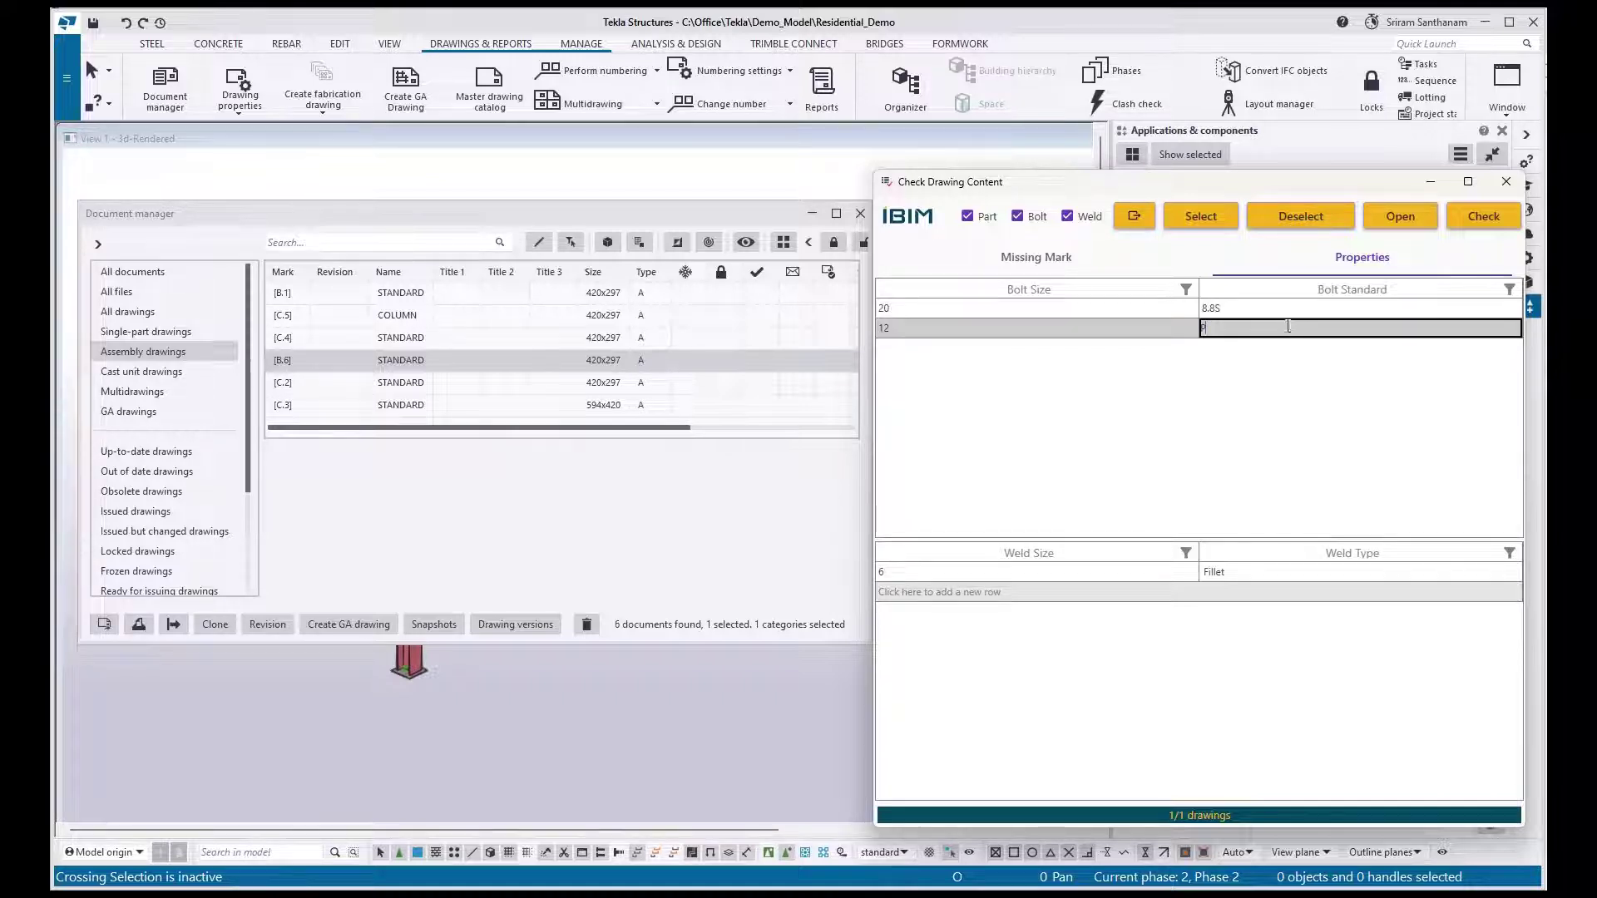
text(B1230)
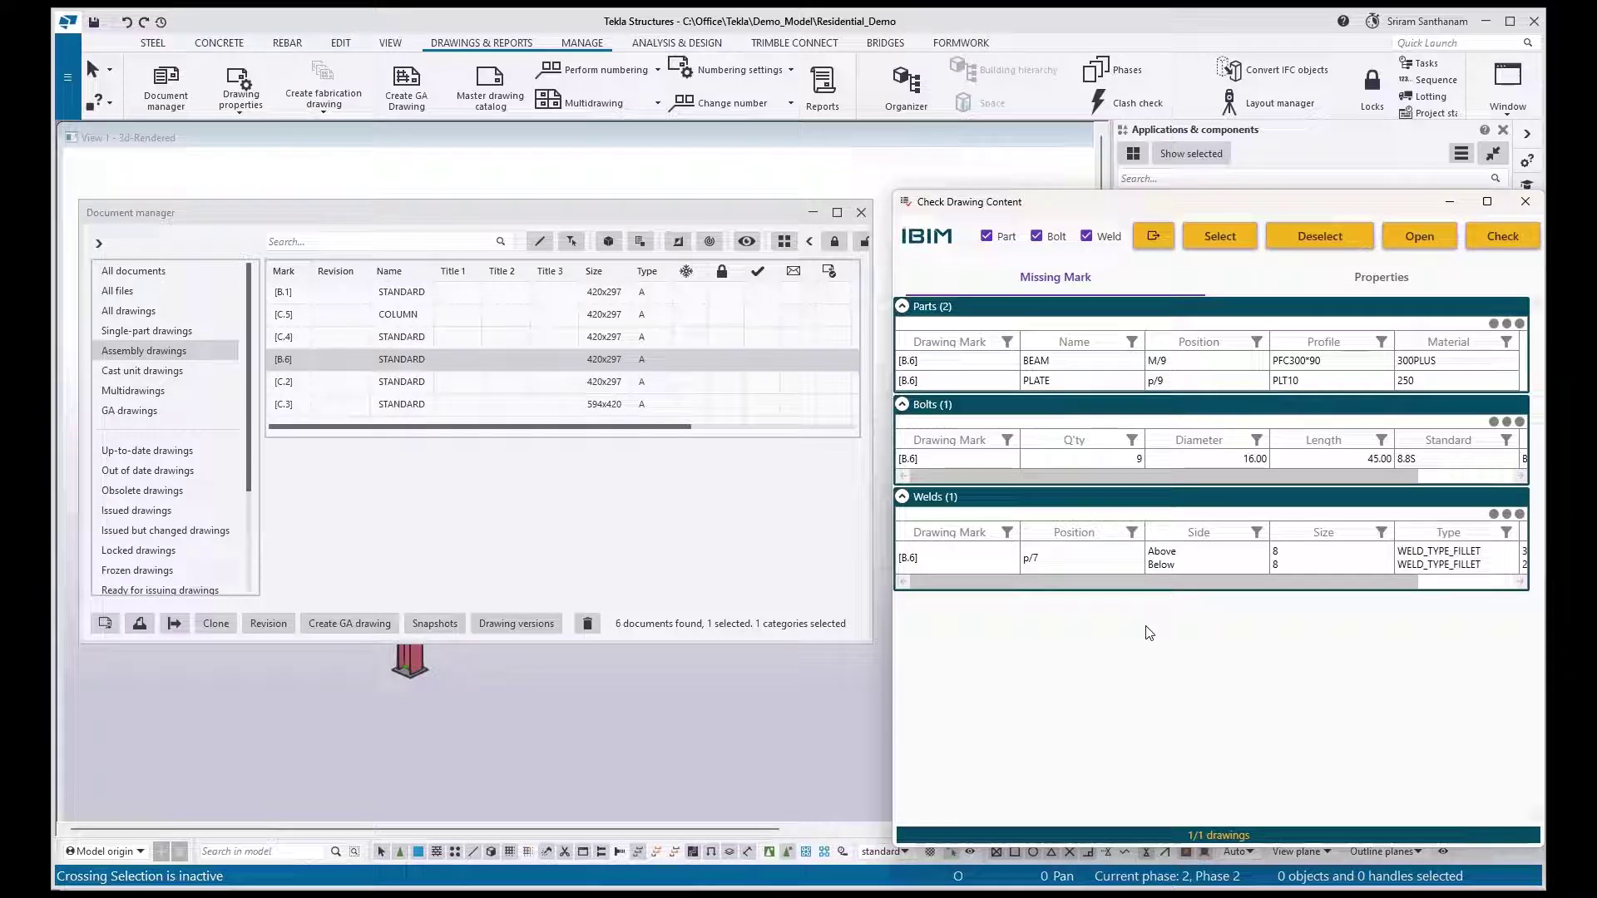
Exclude bolts and parts from the check and run it for welds only
click(1036, 236)
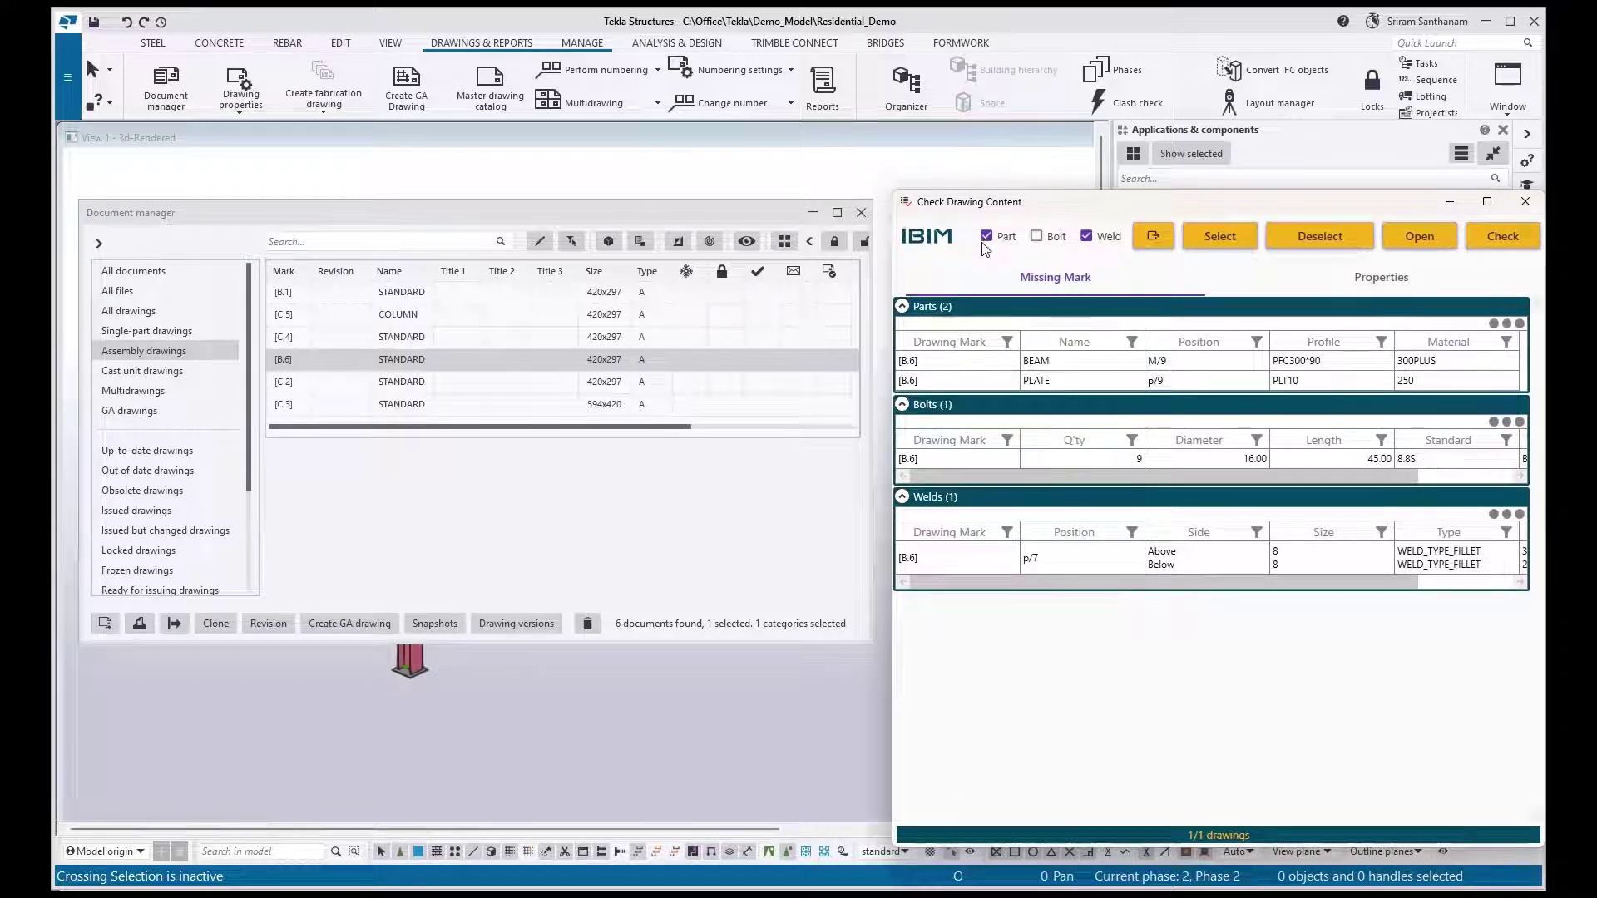
click(987, 236)
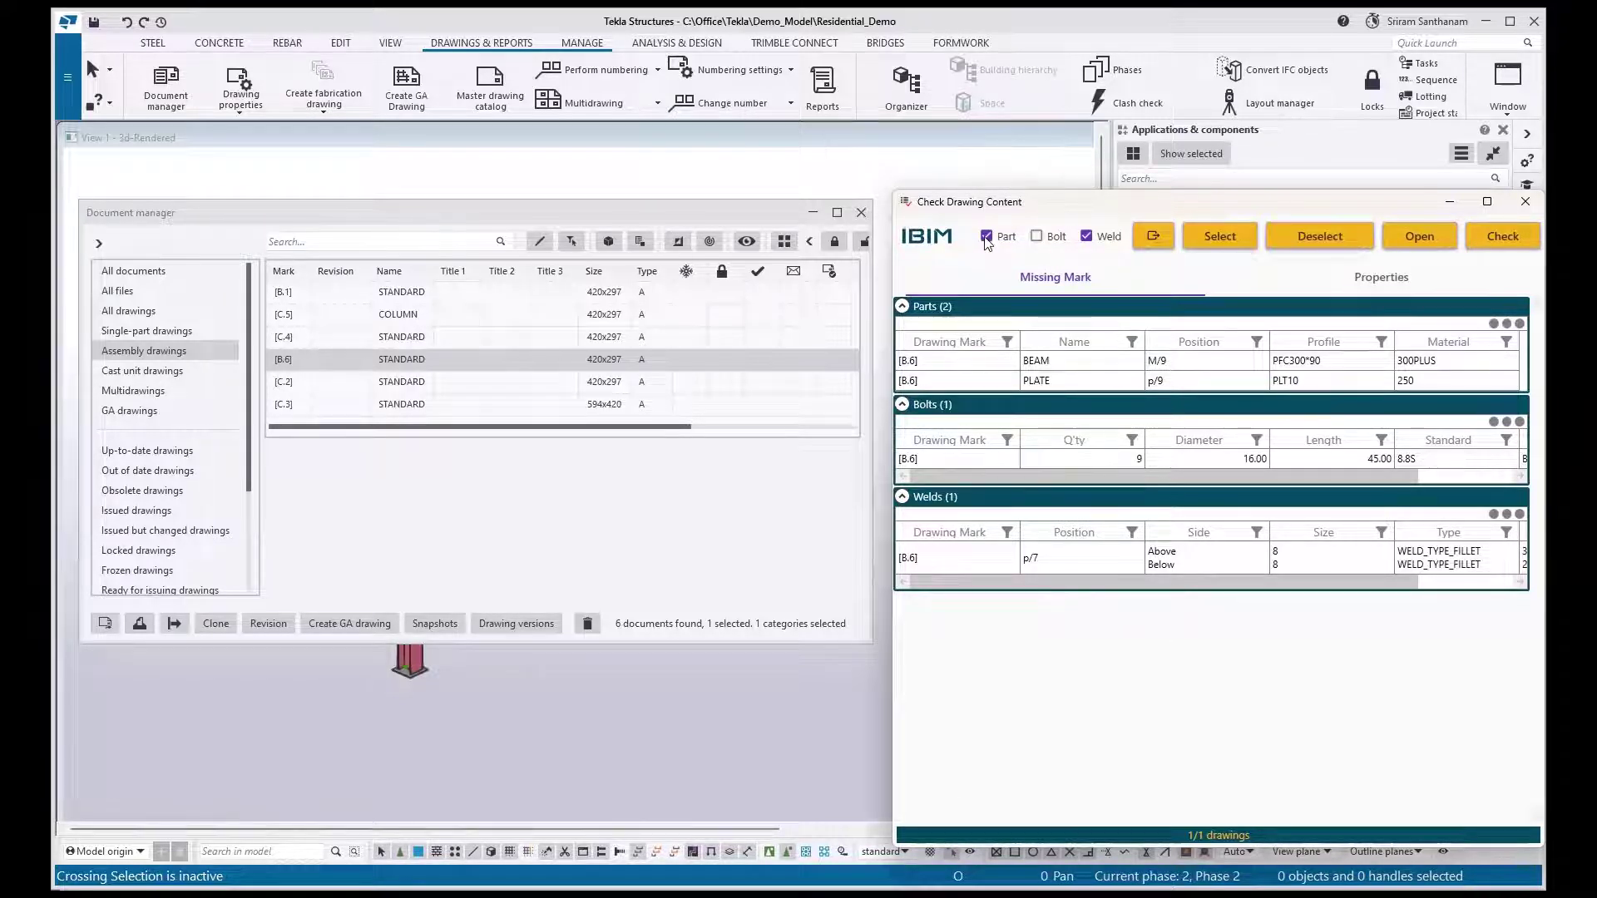
click(1497, 240)
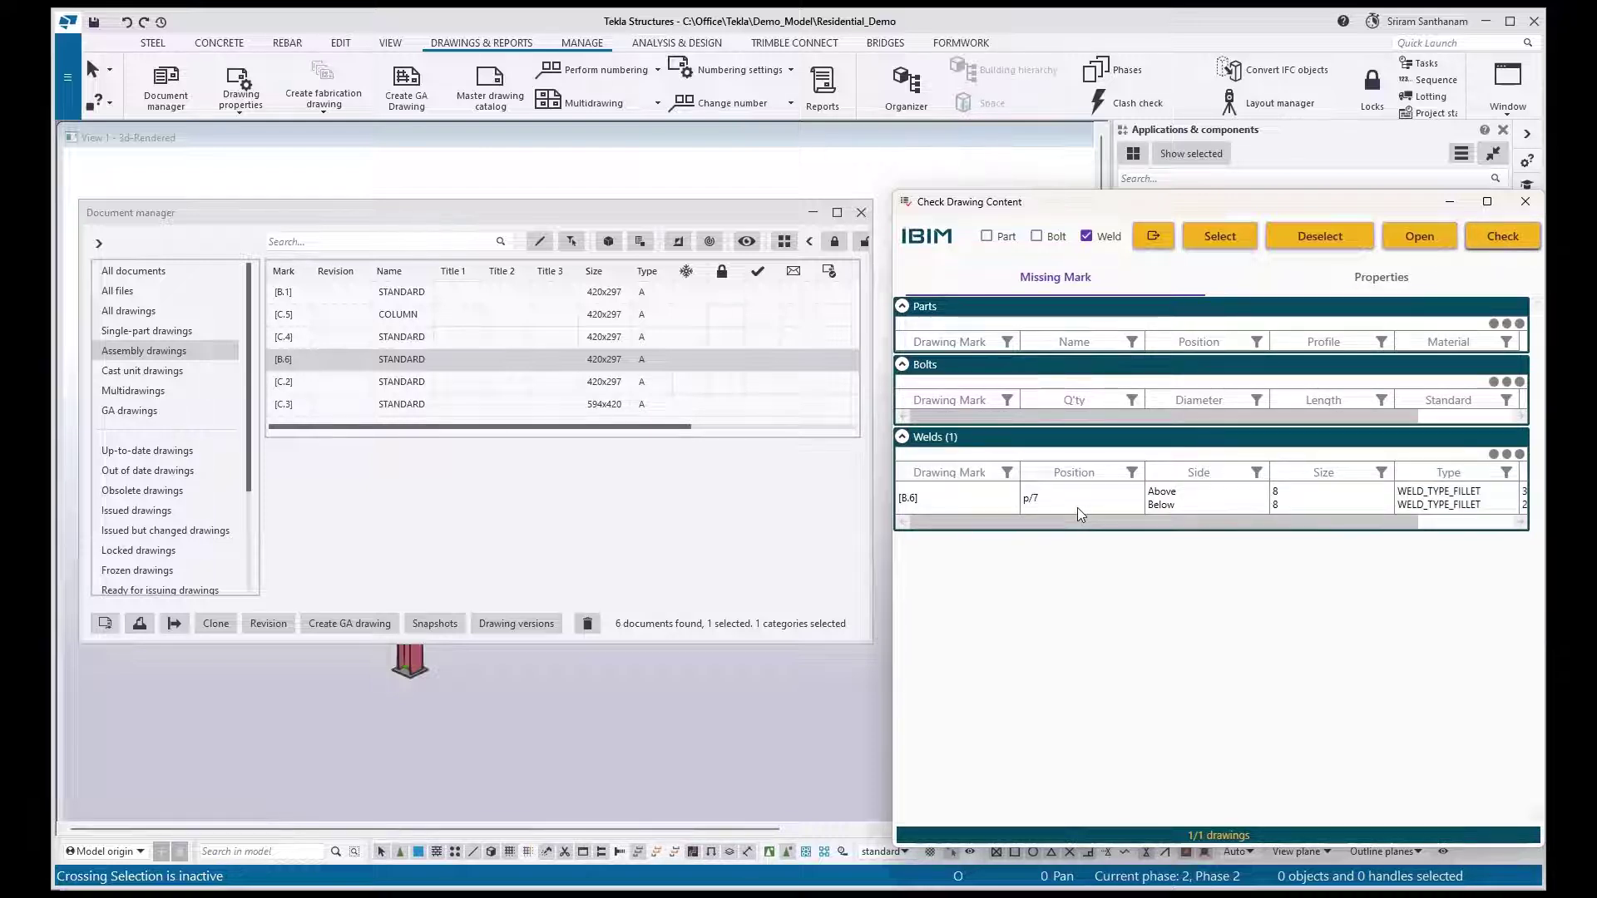
Open drawing [B.6] from the missing-mark result for beam M/9 and close the document manager
click(1078, 370)
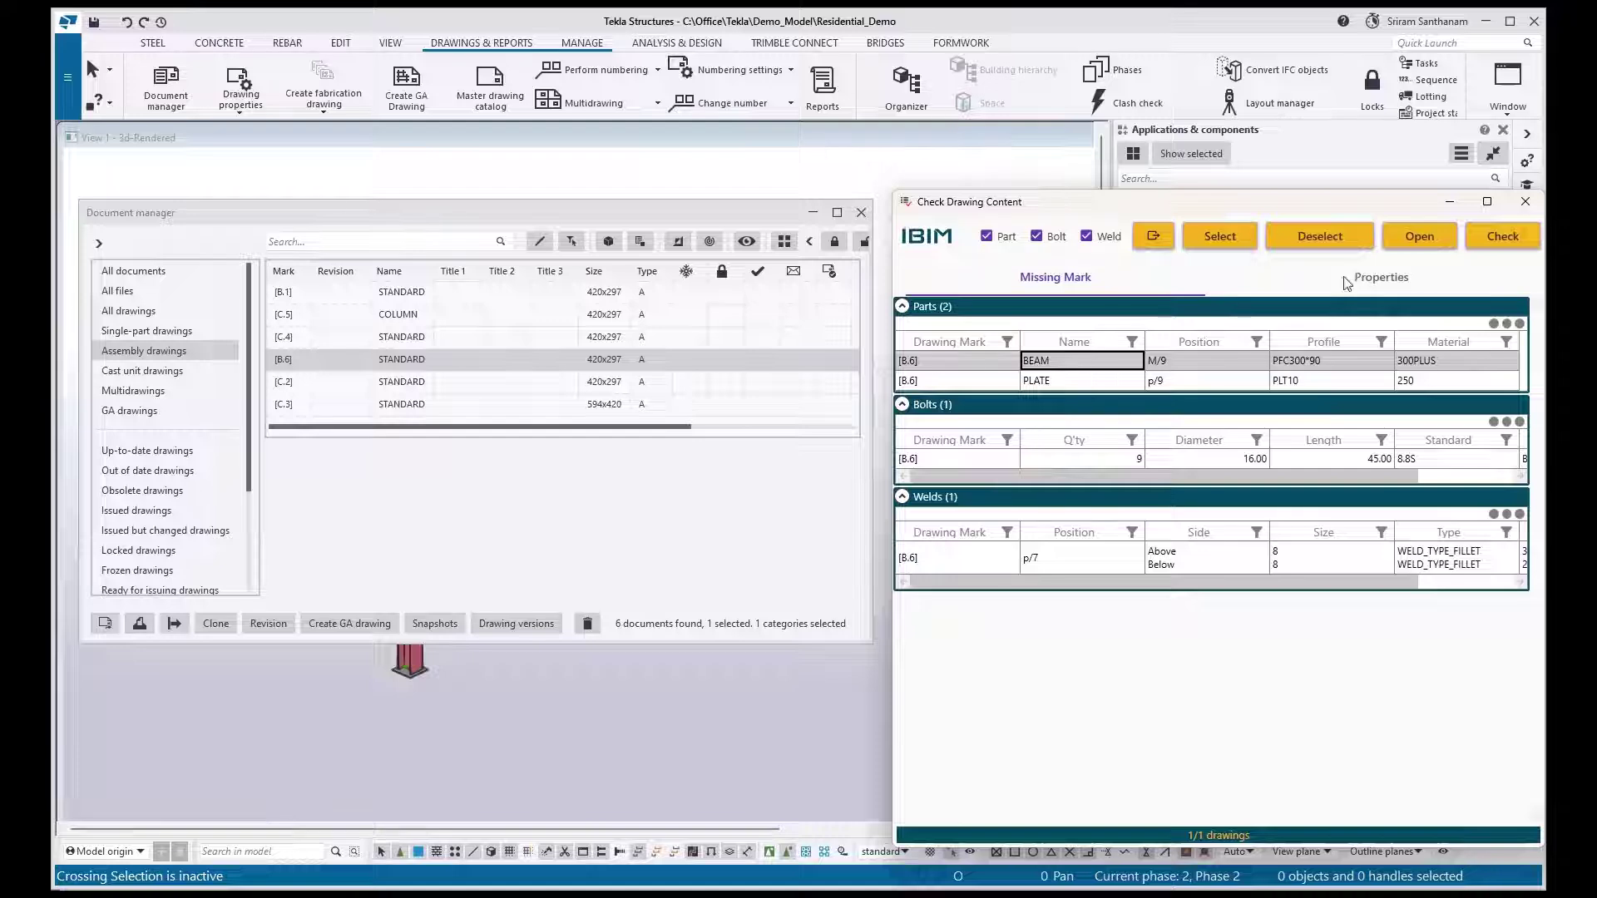
click(1421, 240)
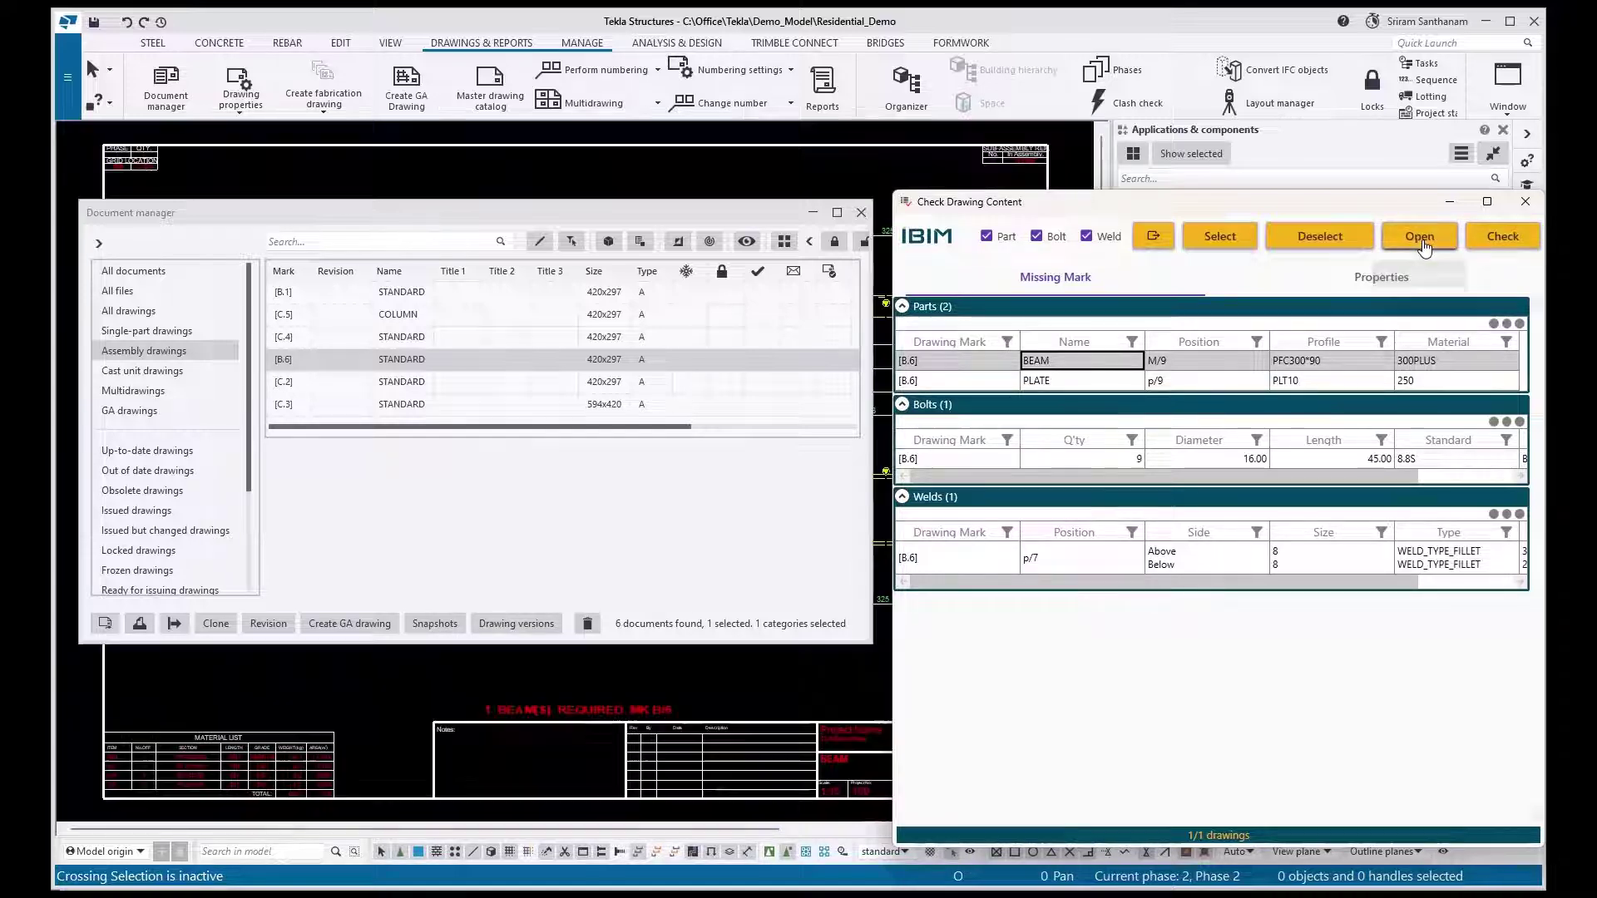
click(862, 213)
Select beam M/9 in the drawing from the checker and add its part mark using applied mark properties
click(1220, 236)
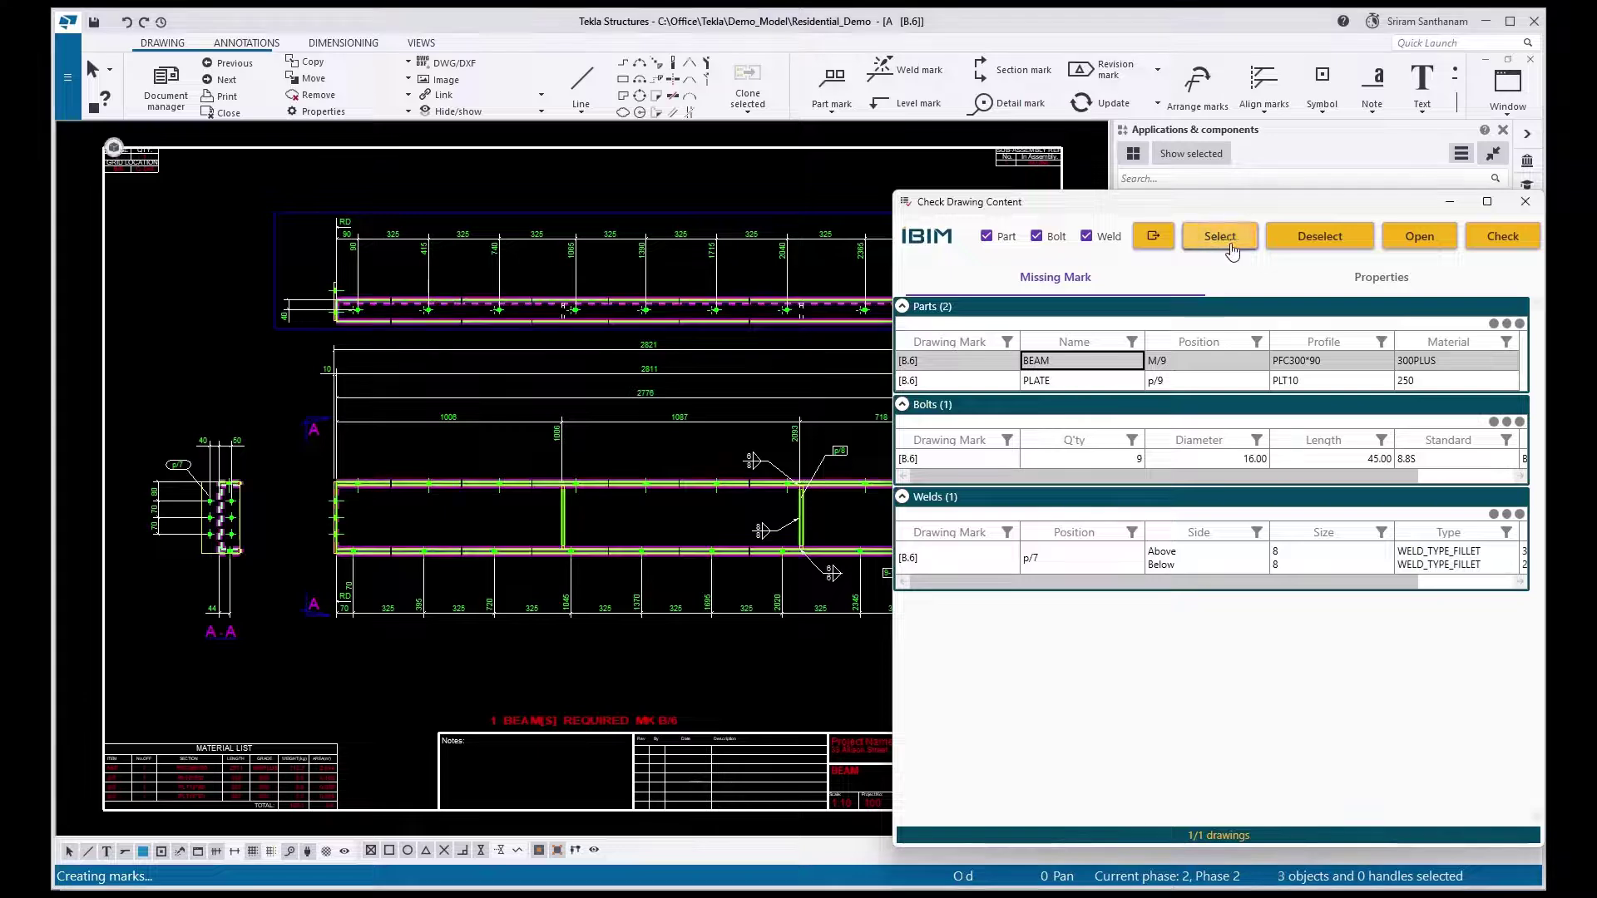
right_click(556, 179)
mouse_move(614, 231)
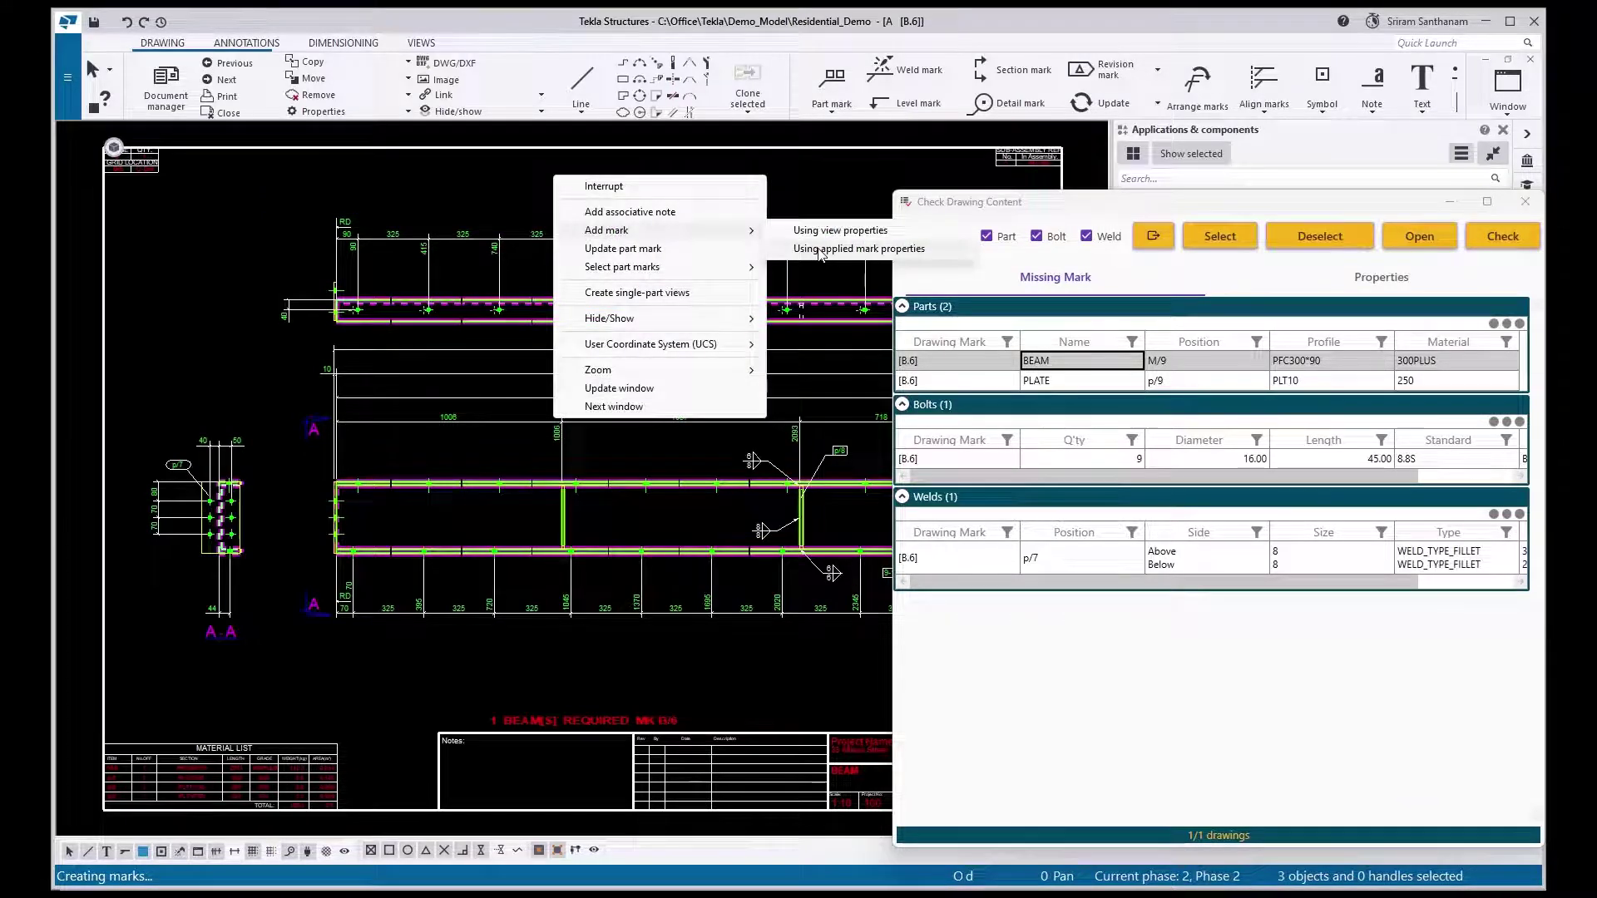
click(819, 250)
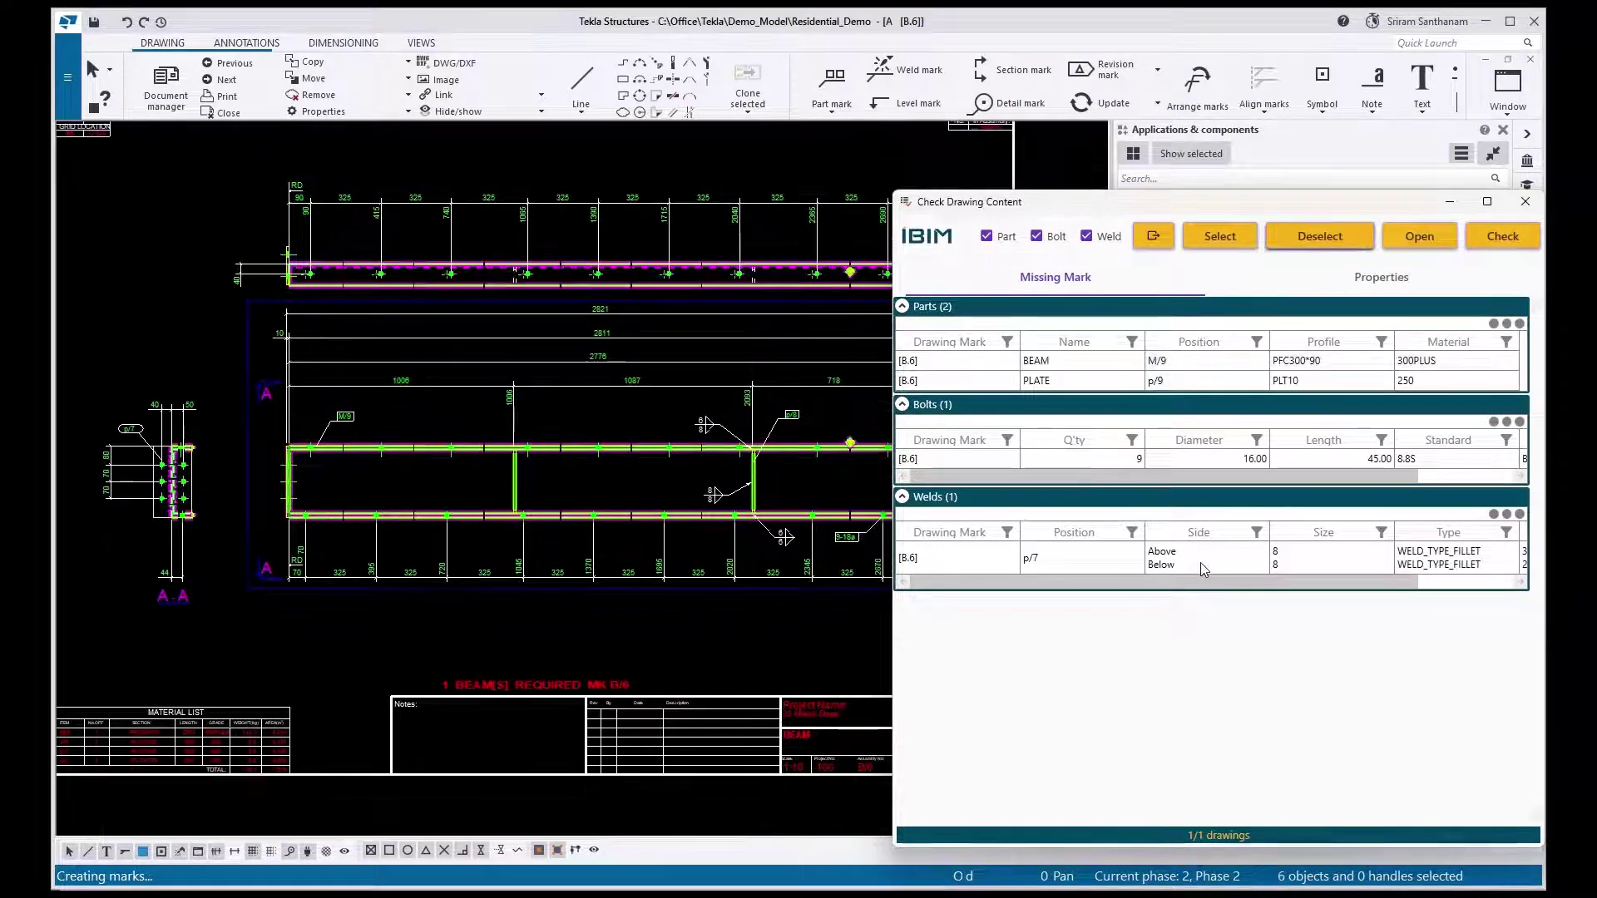
Add weld marks to the unmarked p/7 weld and close the drawing, keeping the changes
click(1201, 566)
click(1226, 237)
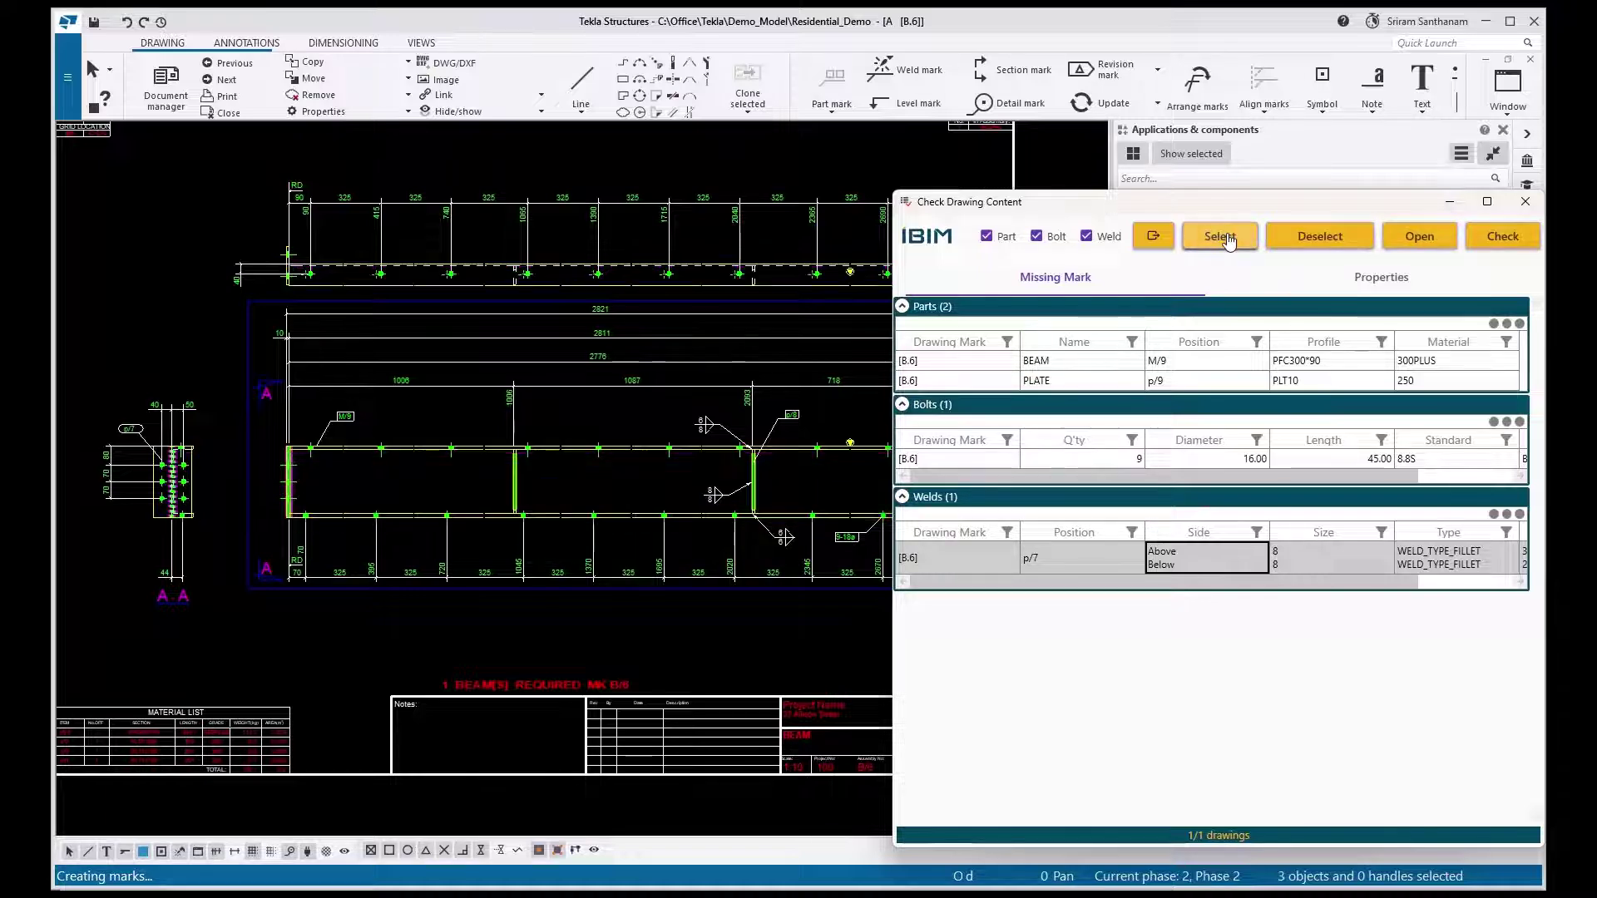
right_click(178, 249)
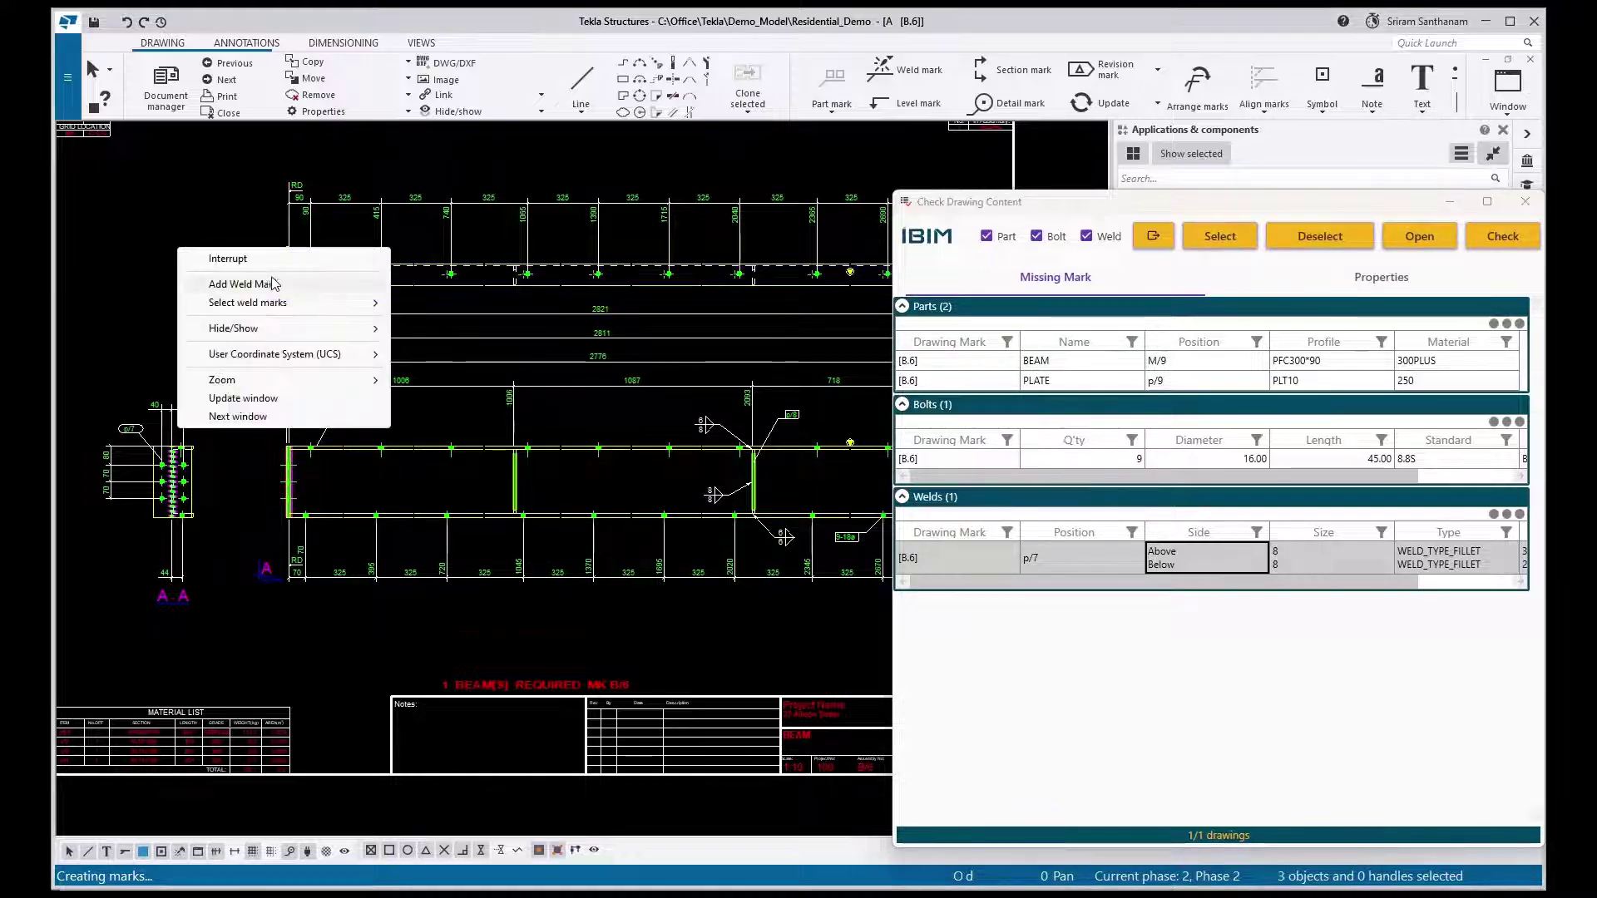
click(273, 285)
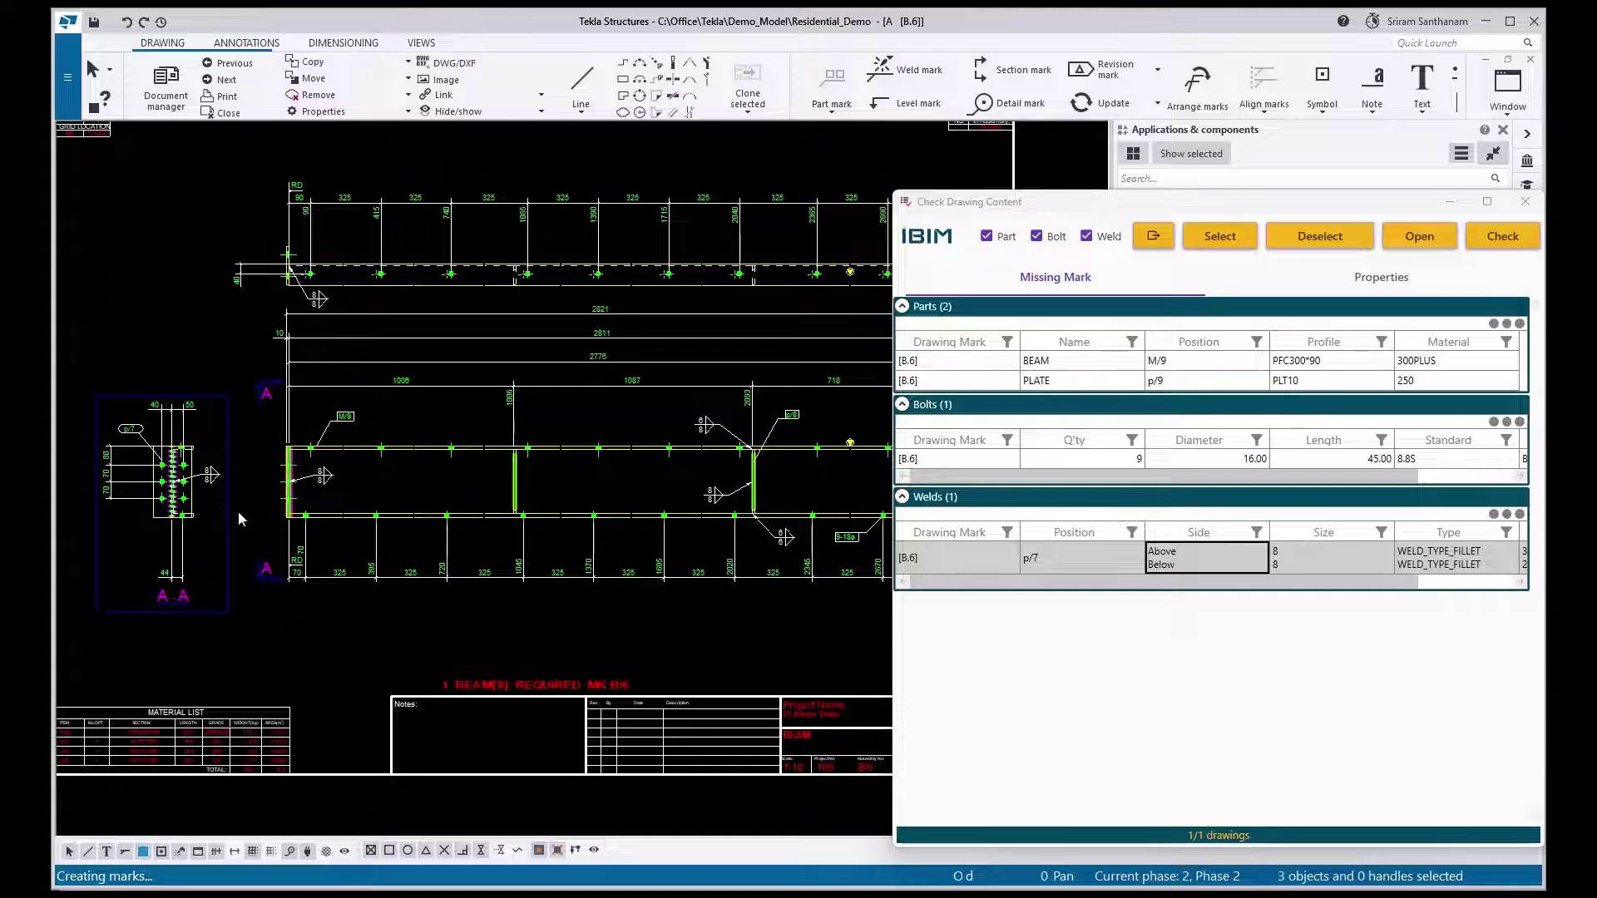
click(237, 113)
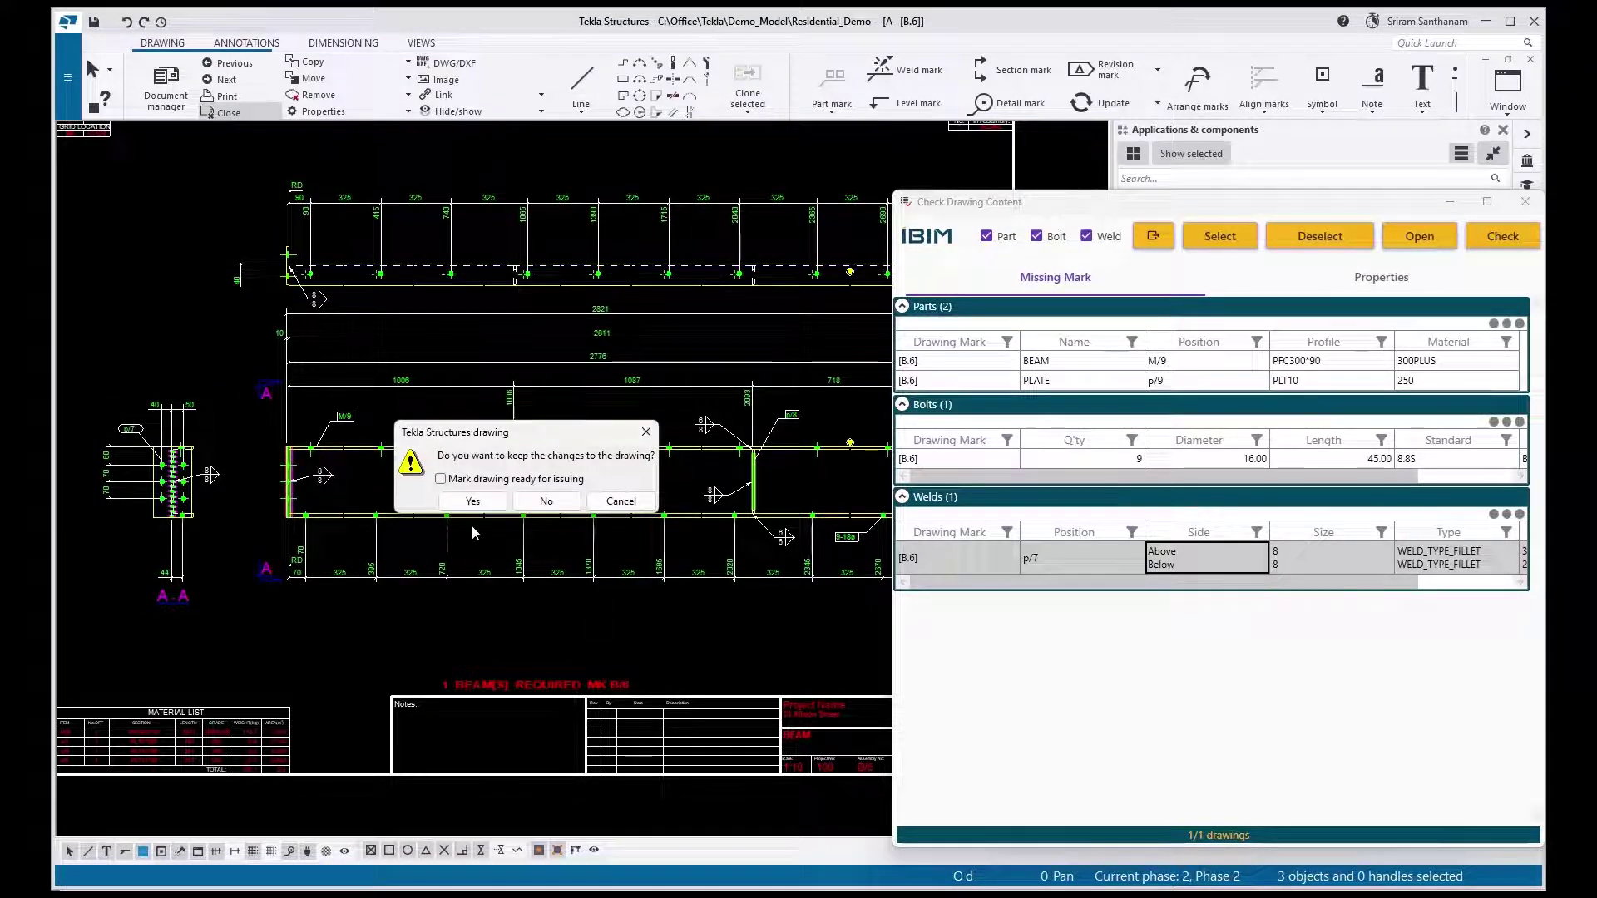
click(471, 500)
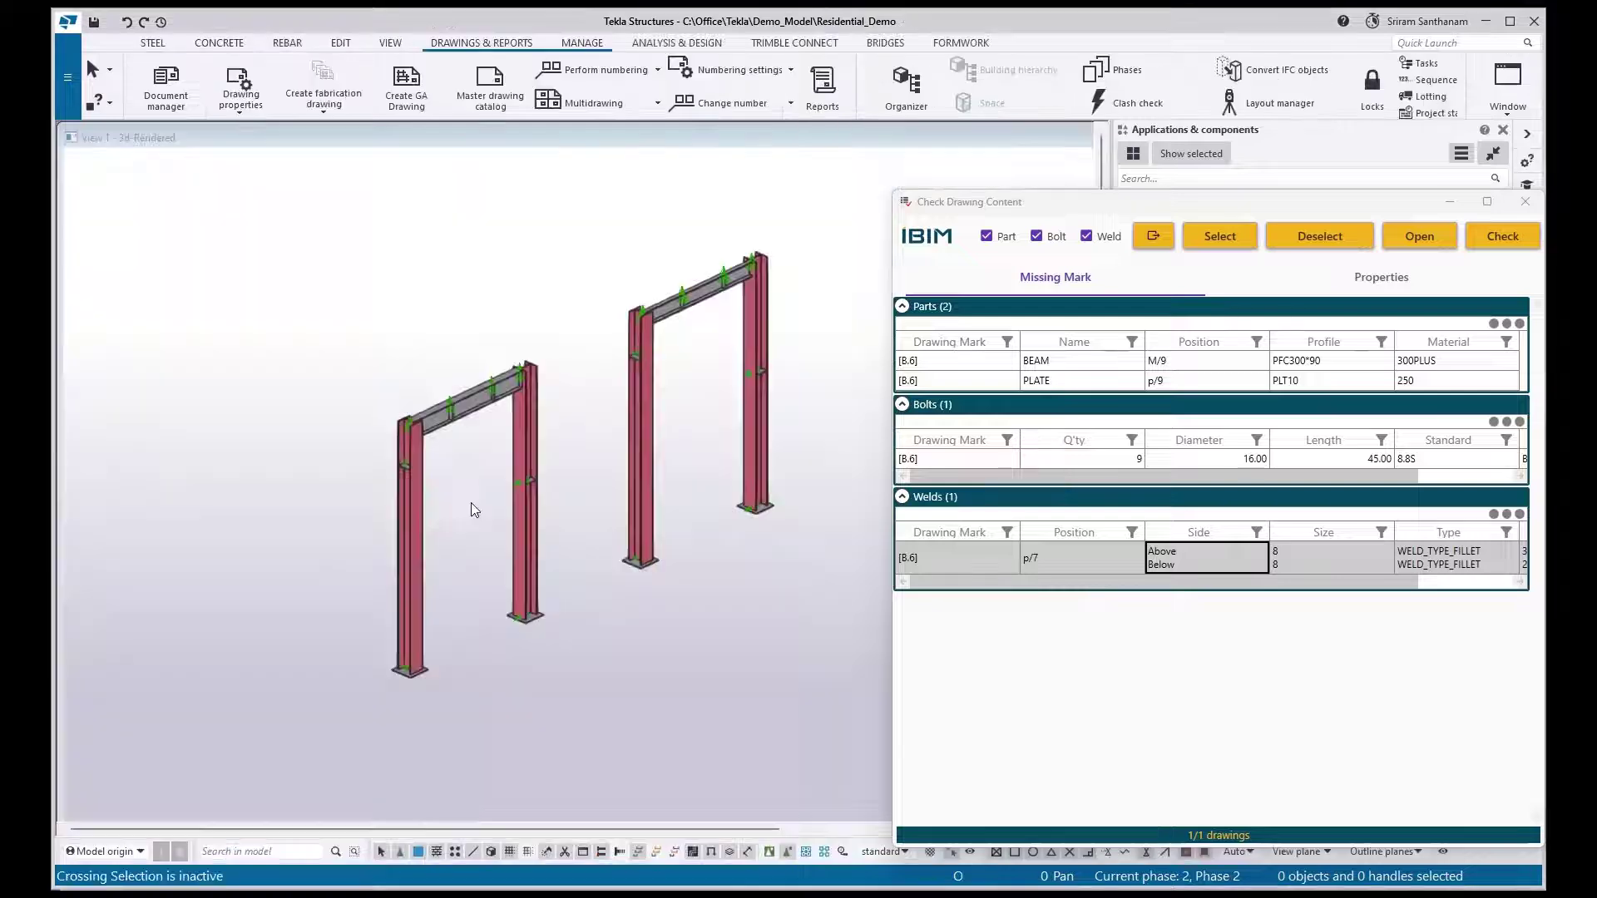
Select assembly drawings [C.5], [C.4] and [B.6] together and run the content check on them
click(194, 93)
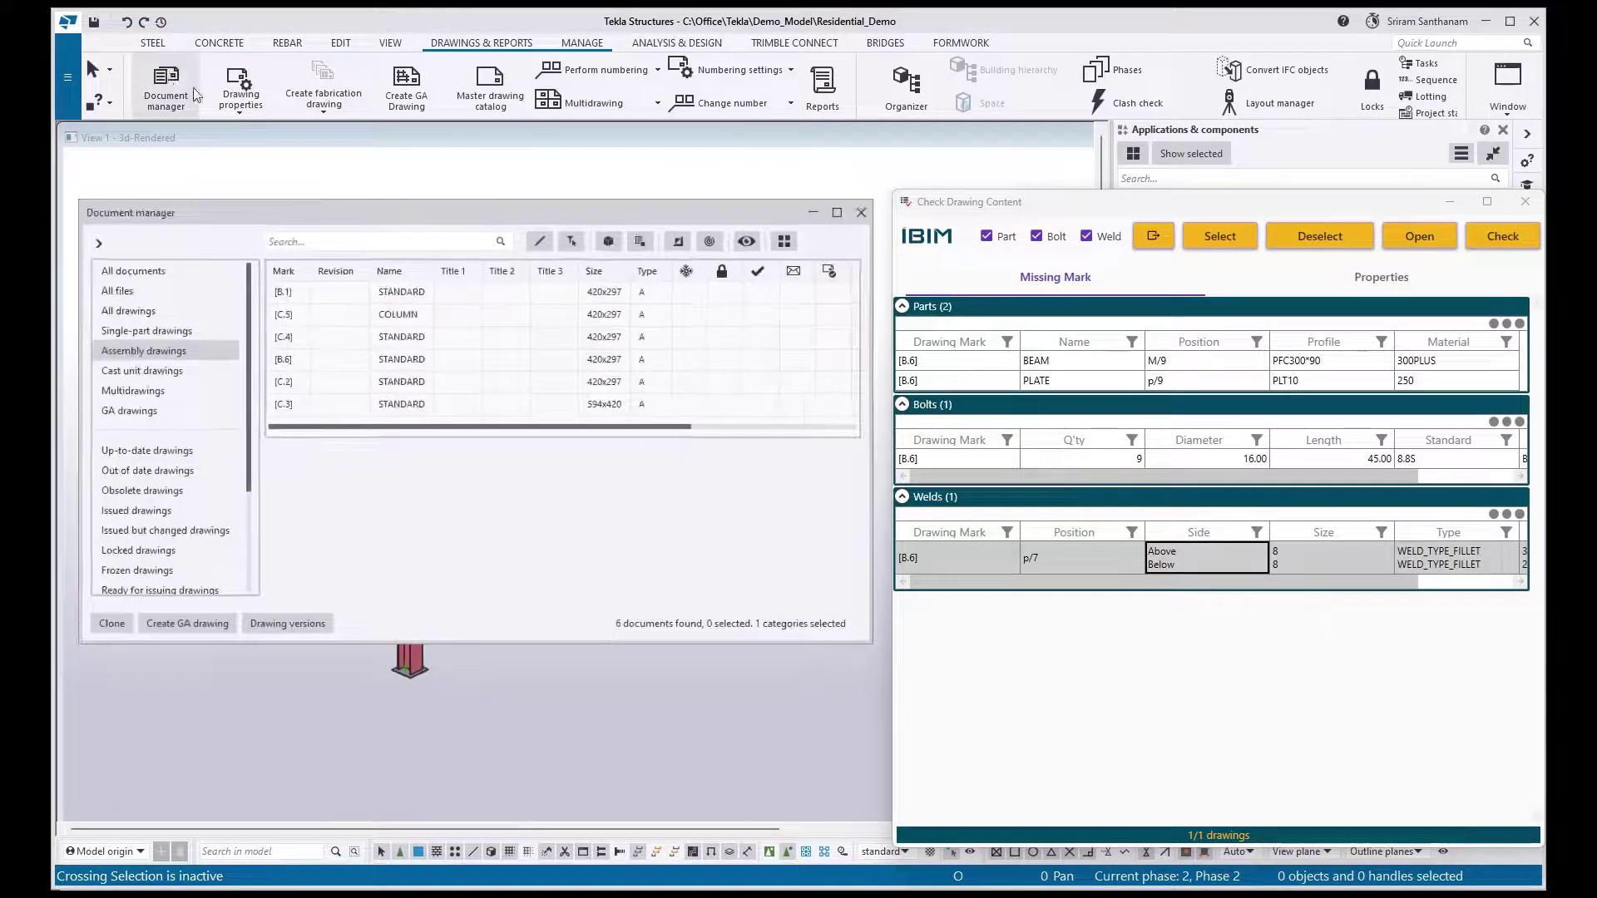
click(316, 313)
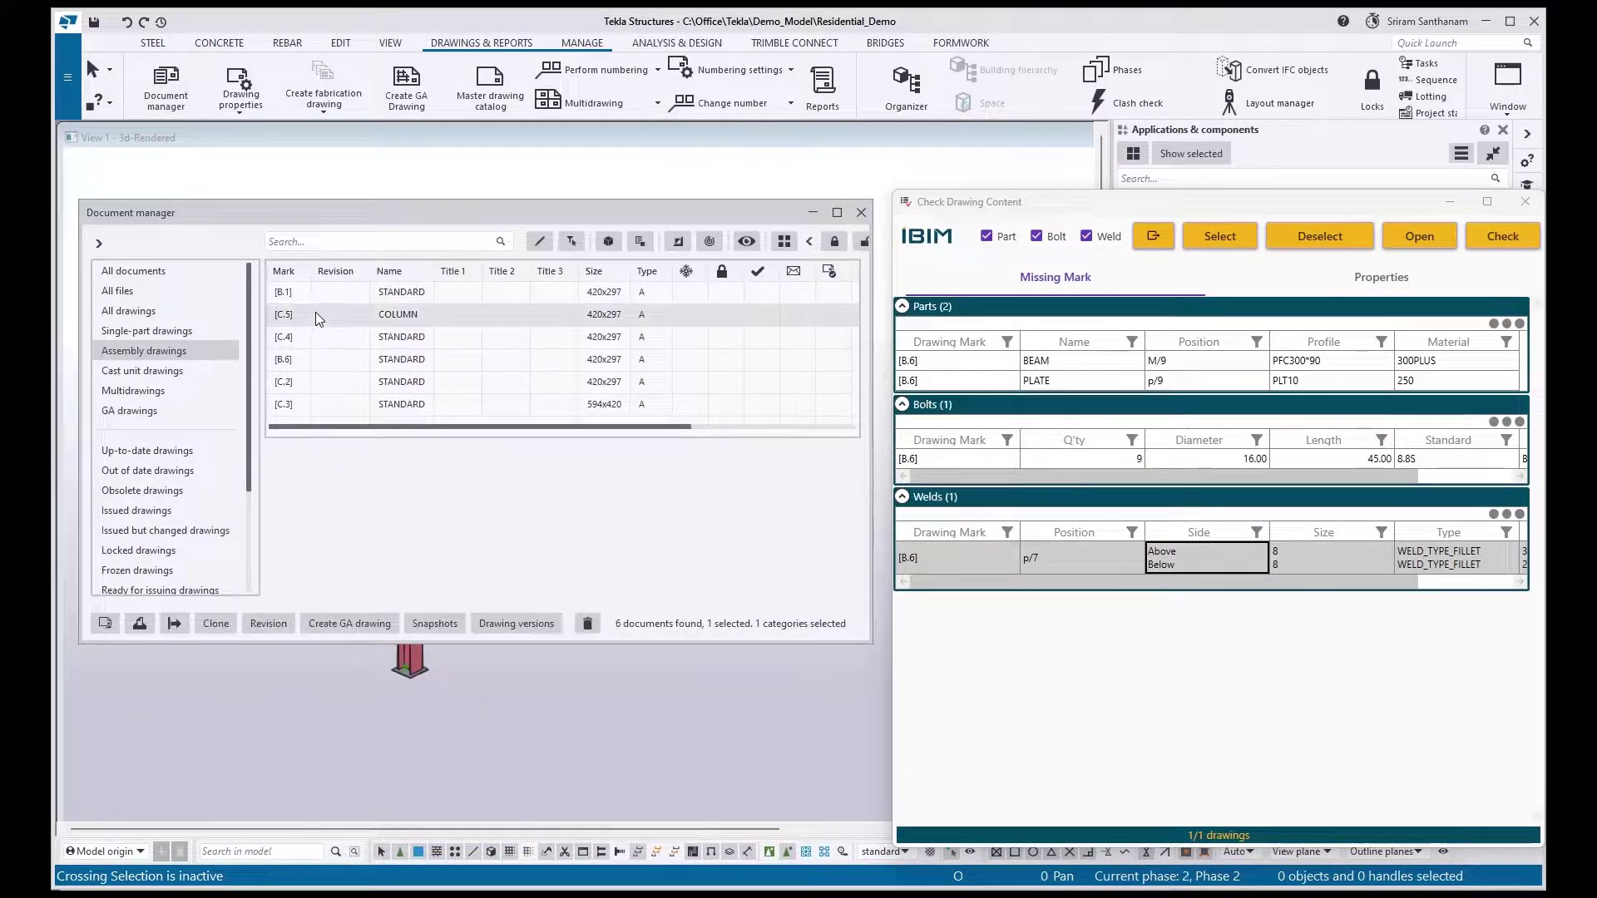
shift+click(336, 341)
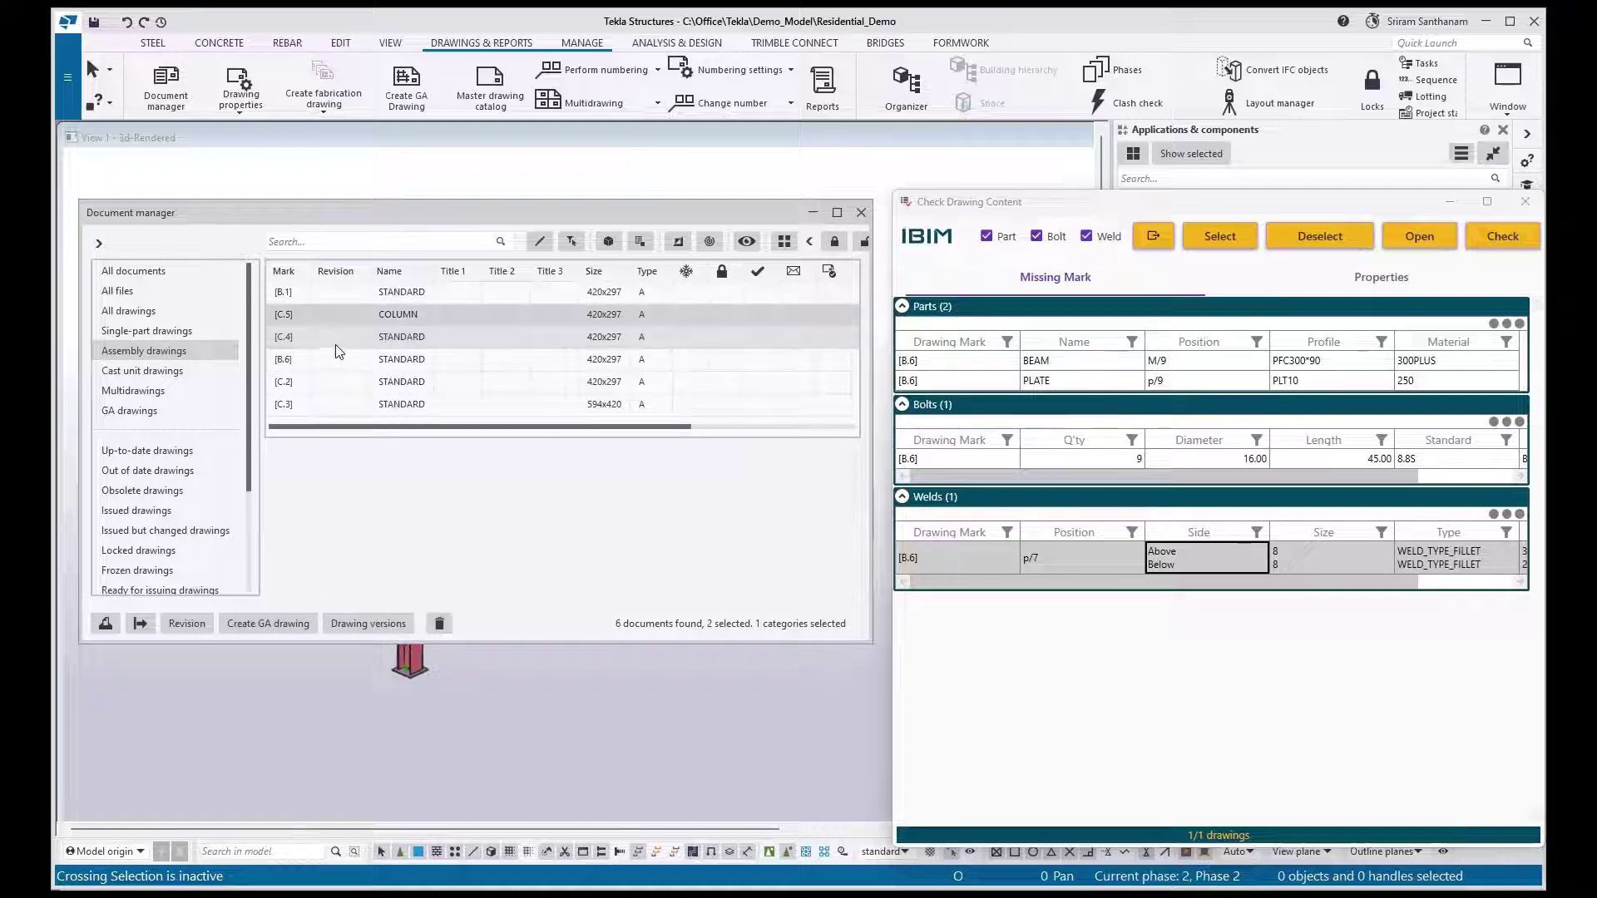
shift+click(337, 358)
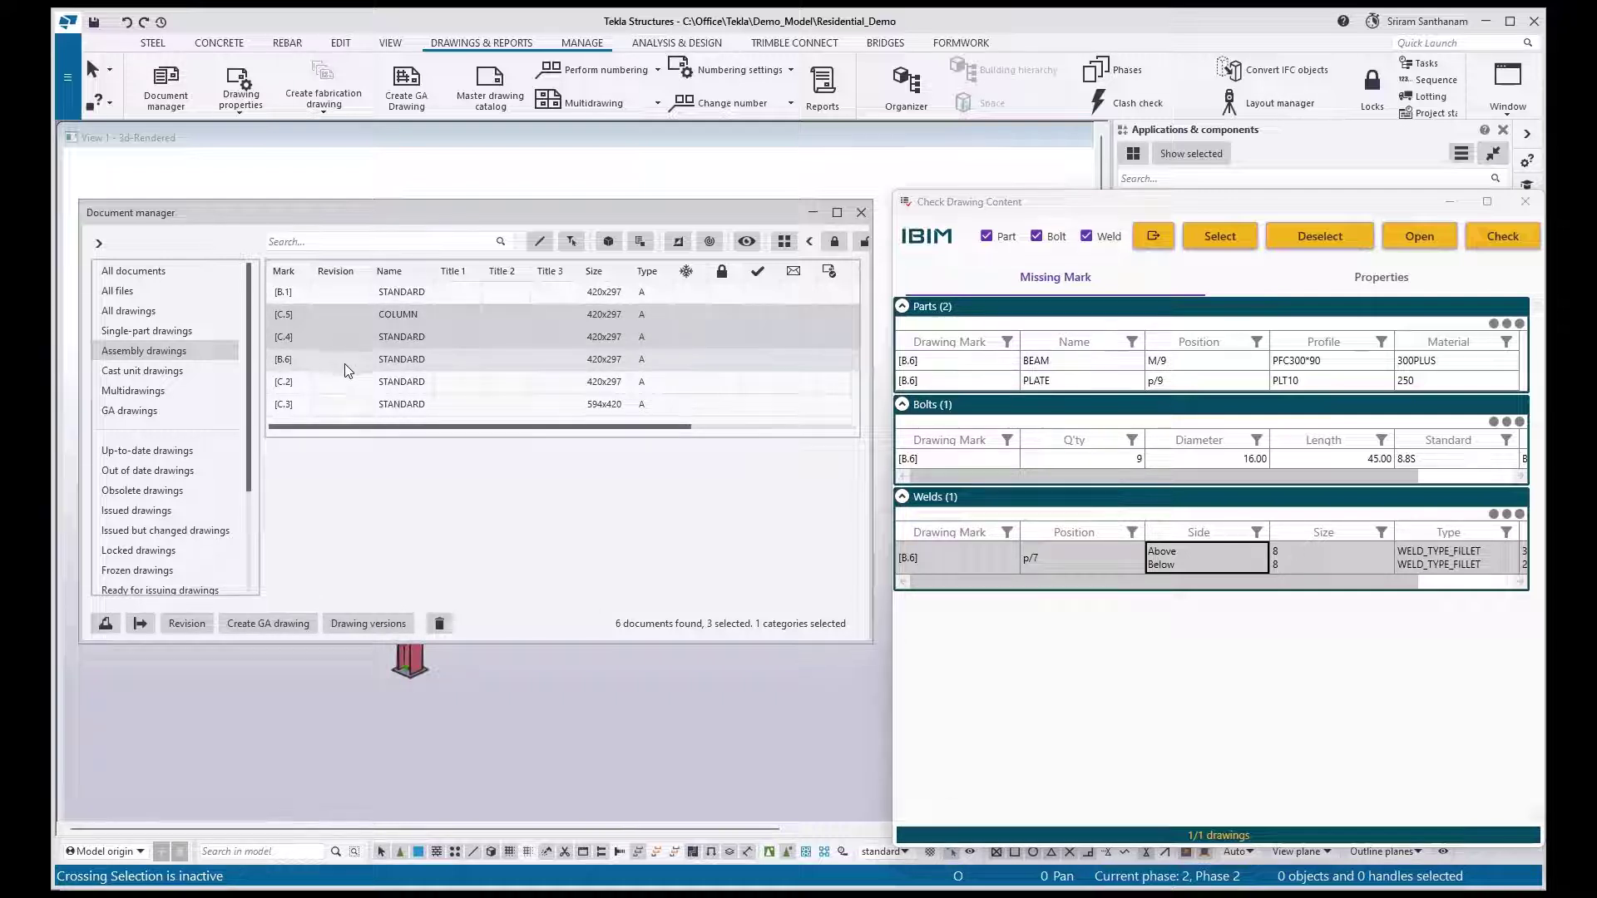
click(1507, 239)
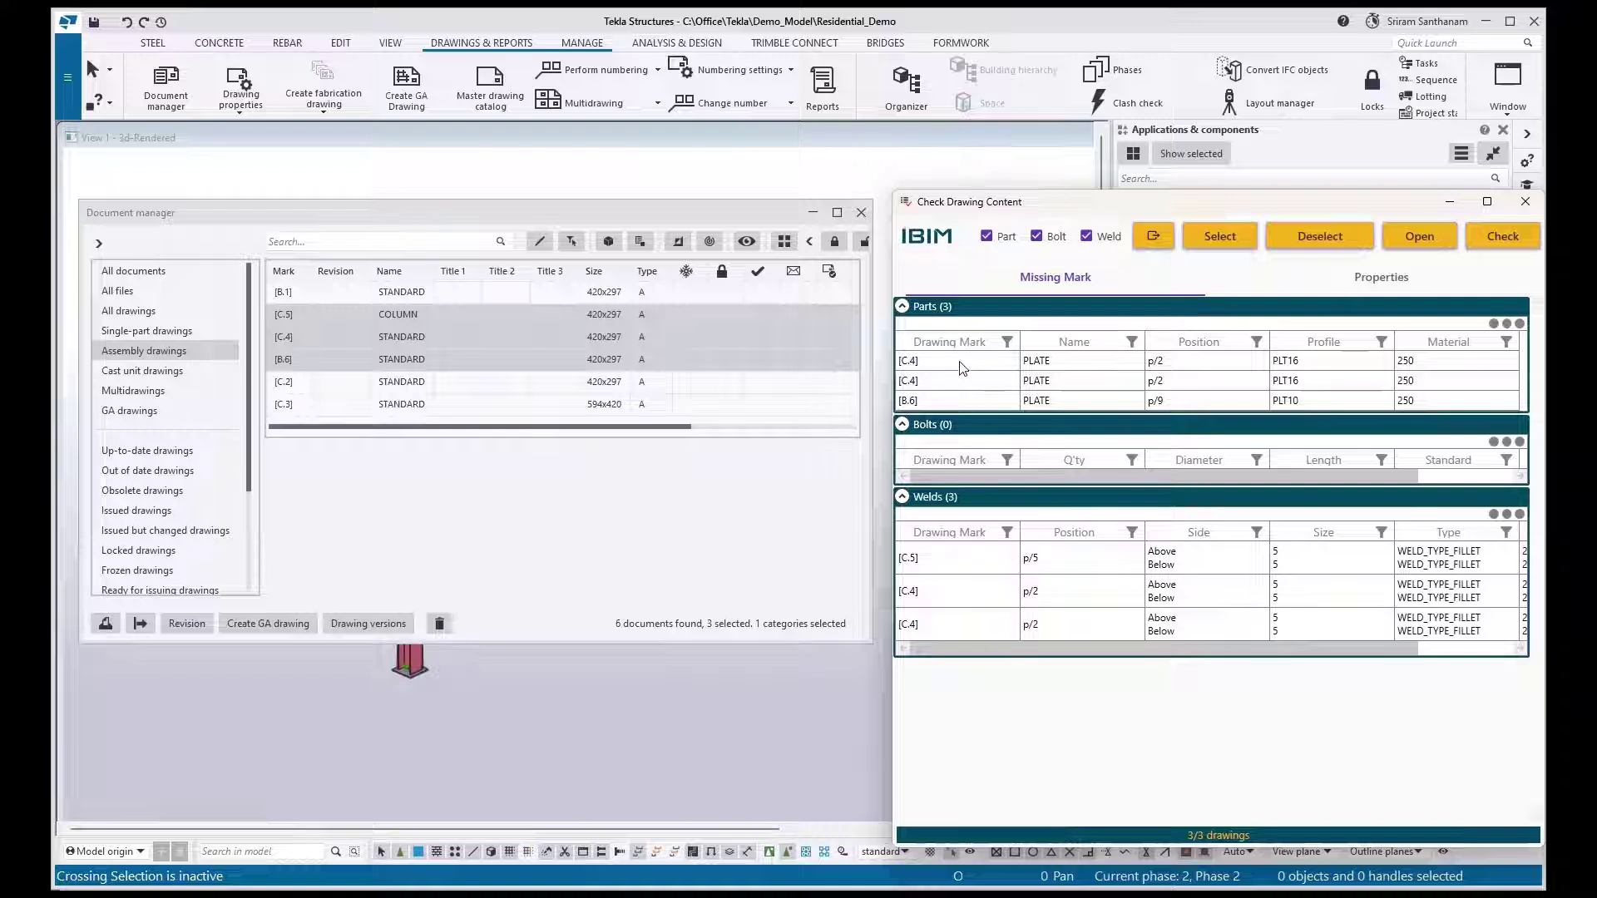
Group the Parts results by drawing mark to view the items under each drawing, and remove the grouping
click(1519, 324)
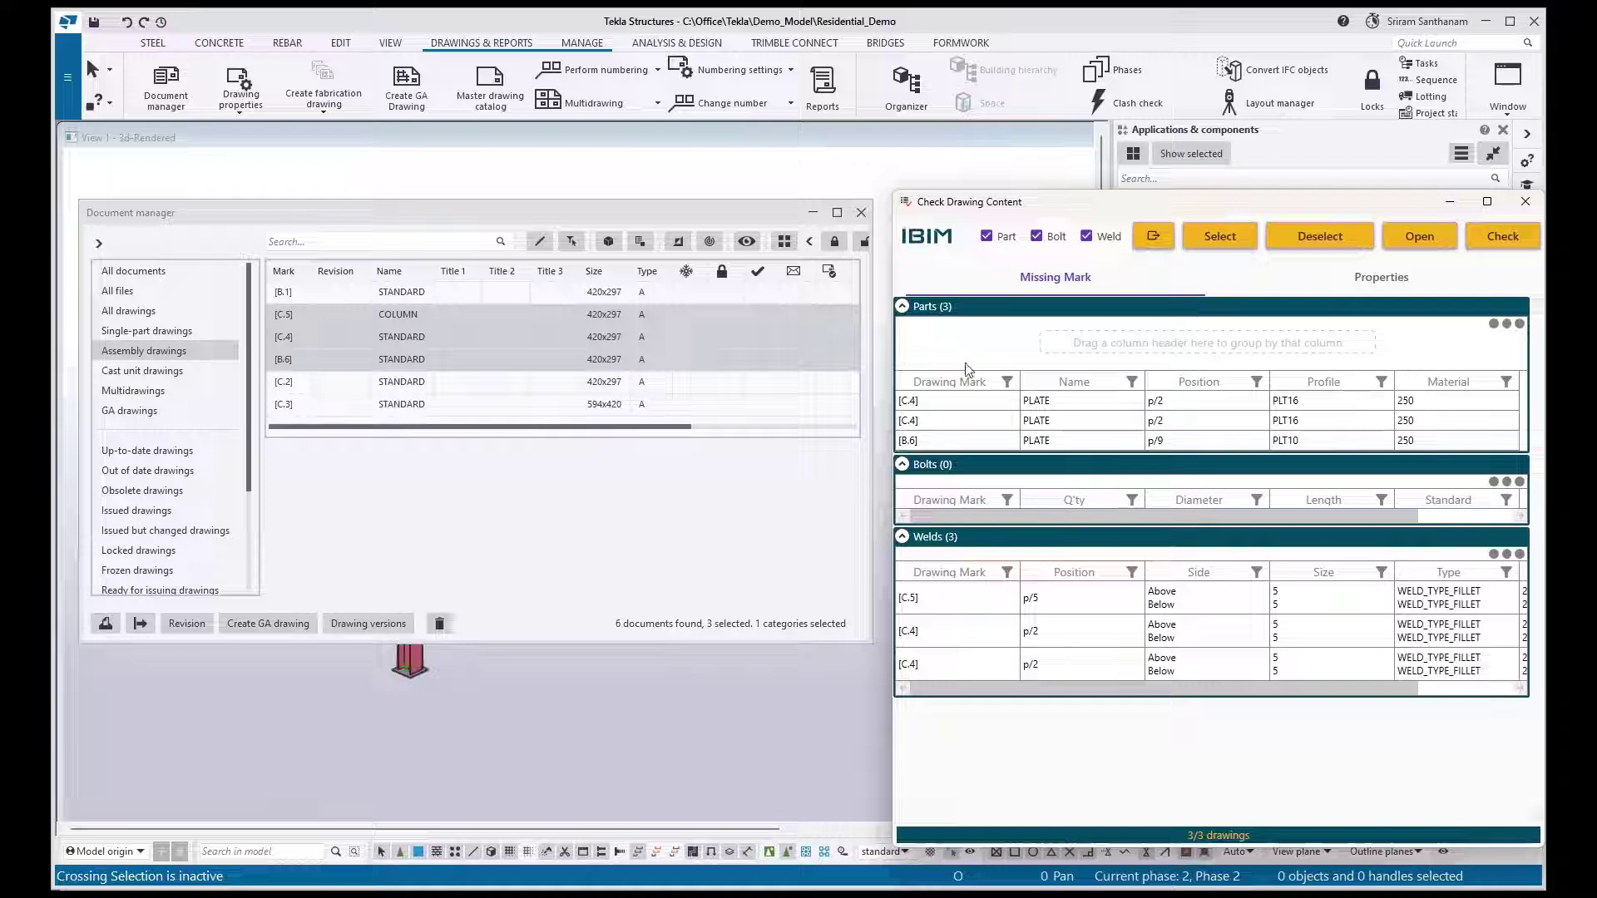
mouse_move(964, 385)
mouse_down()
mouse_move(1121, 344)
mouse_move(1099, 349)
mouse_up()
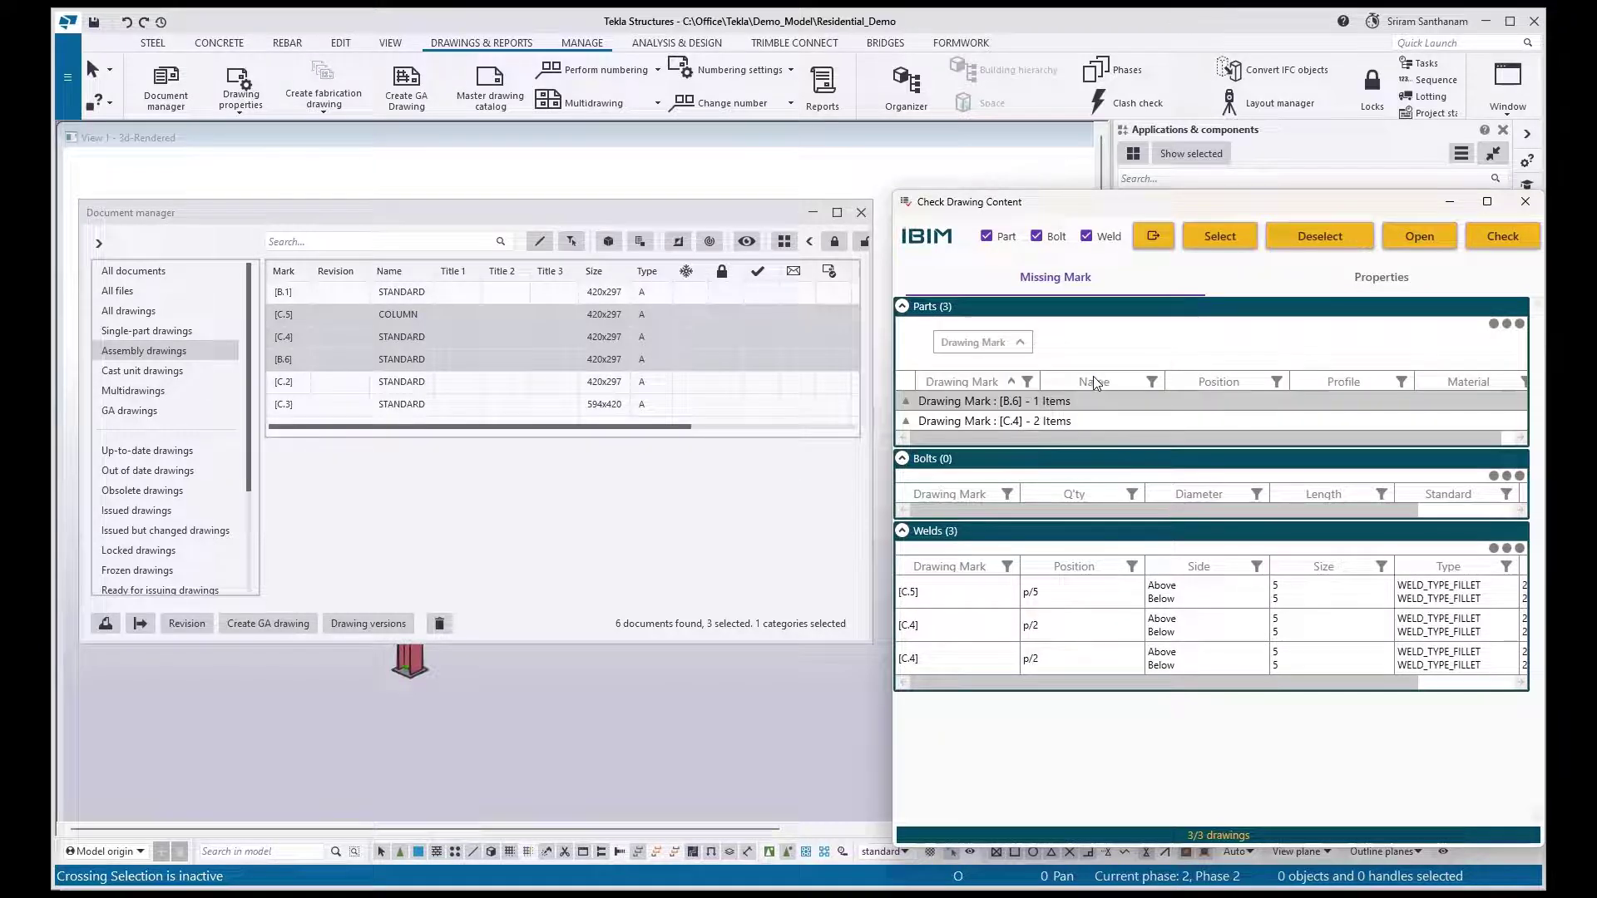
click(905, 401)
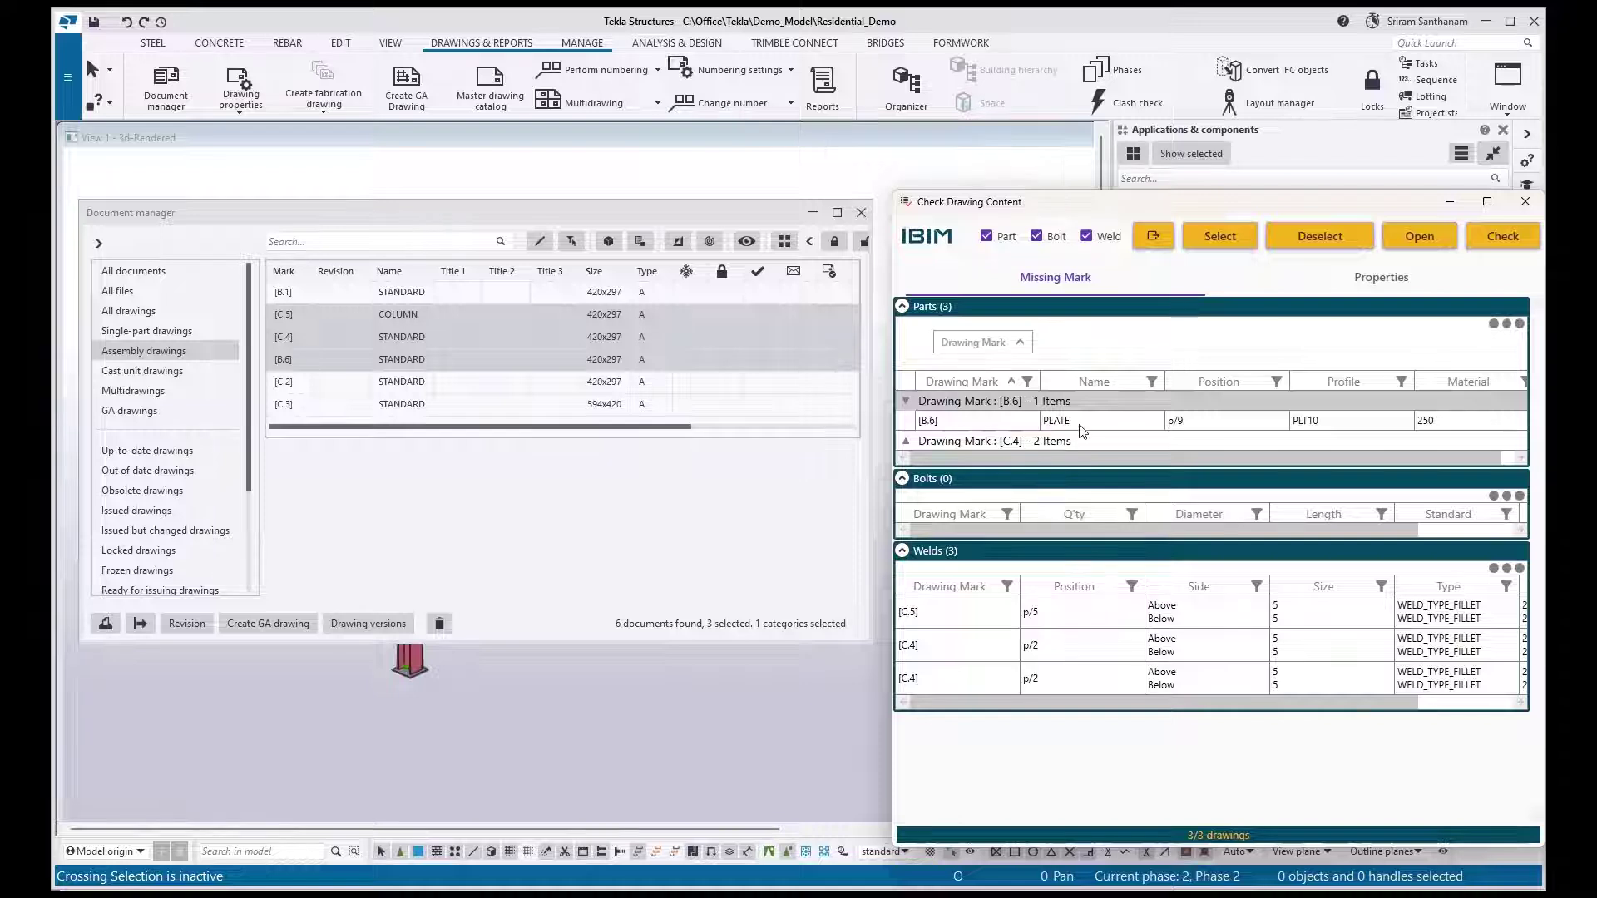
click(906, 441)
mouse_move(1002, 348)
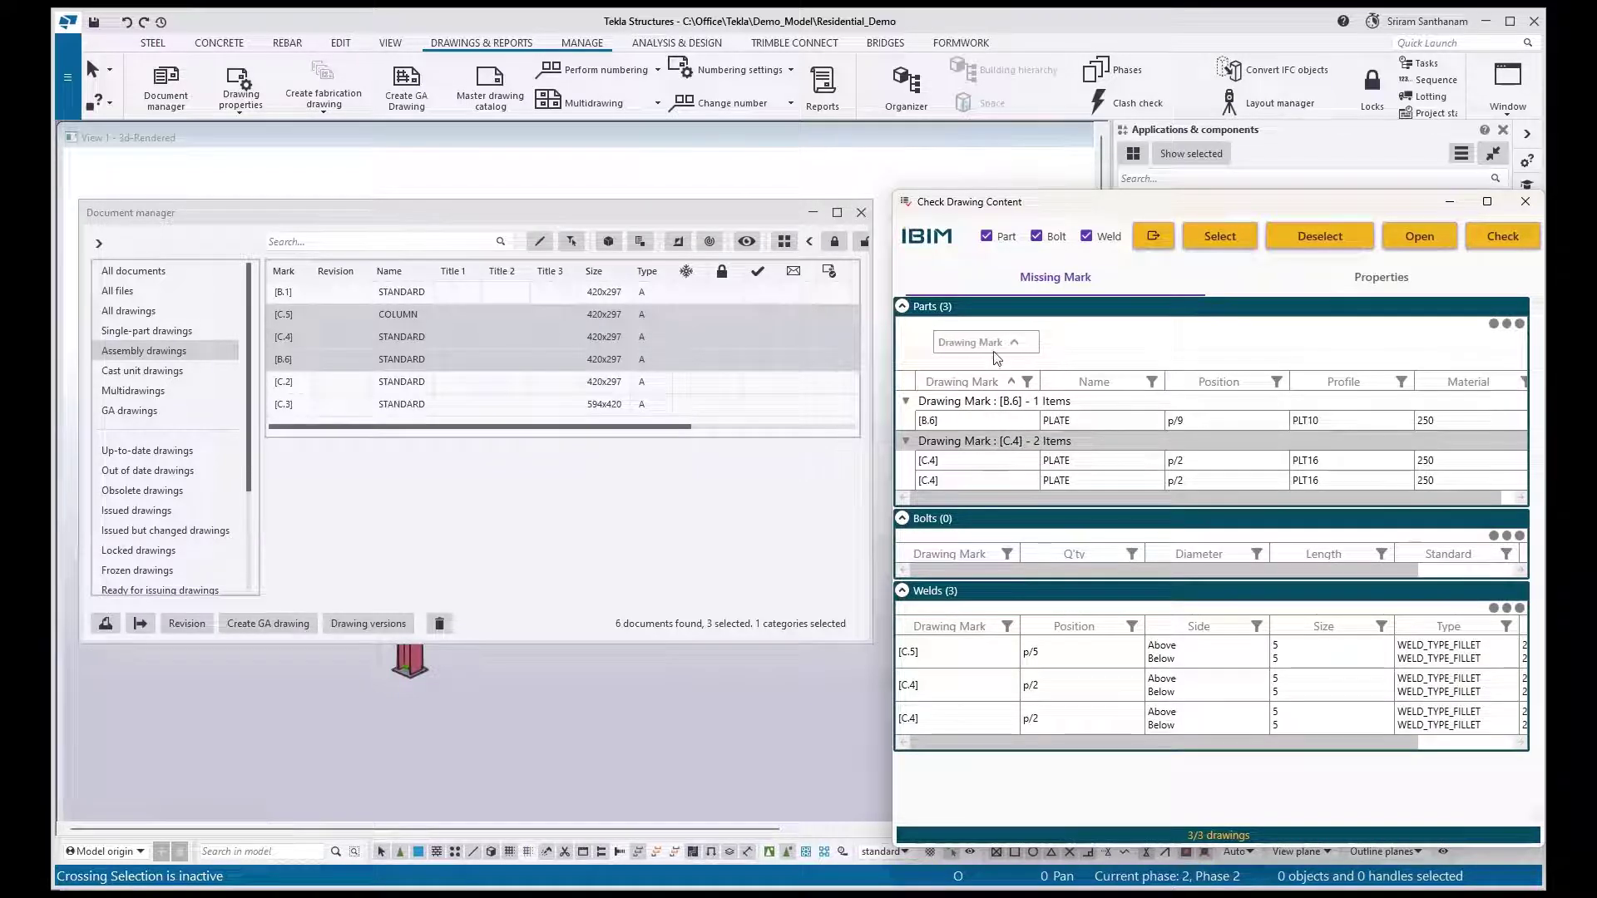
click(1032, 343)
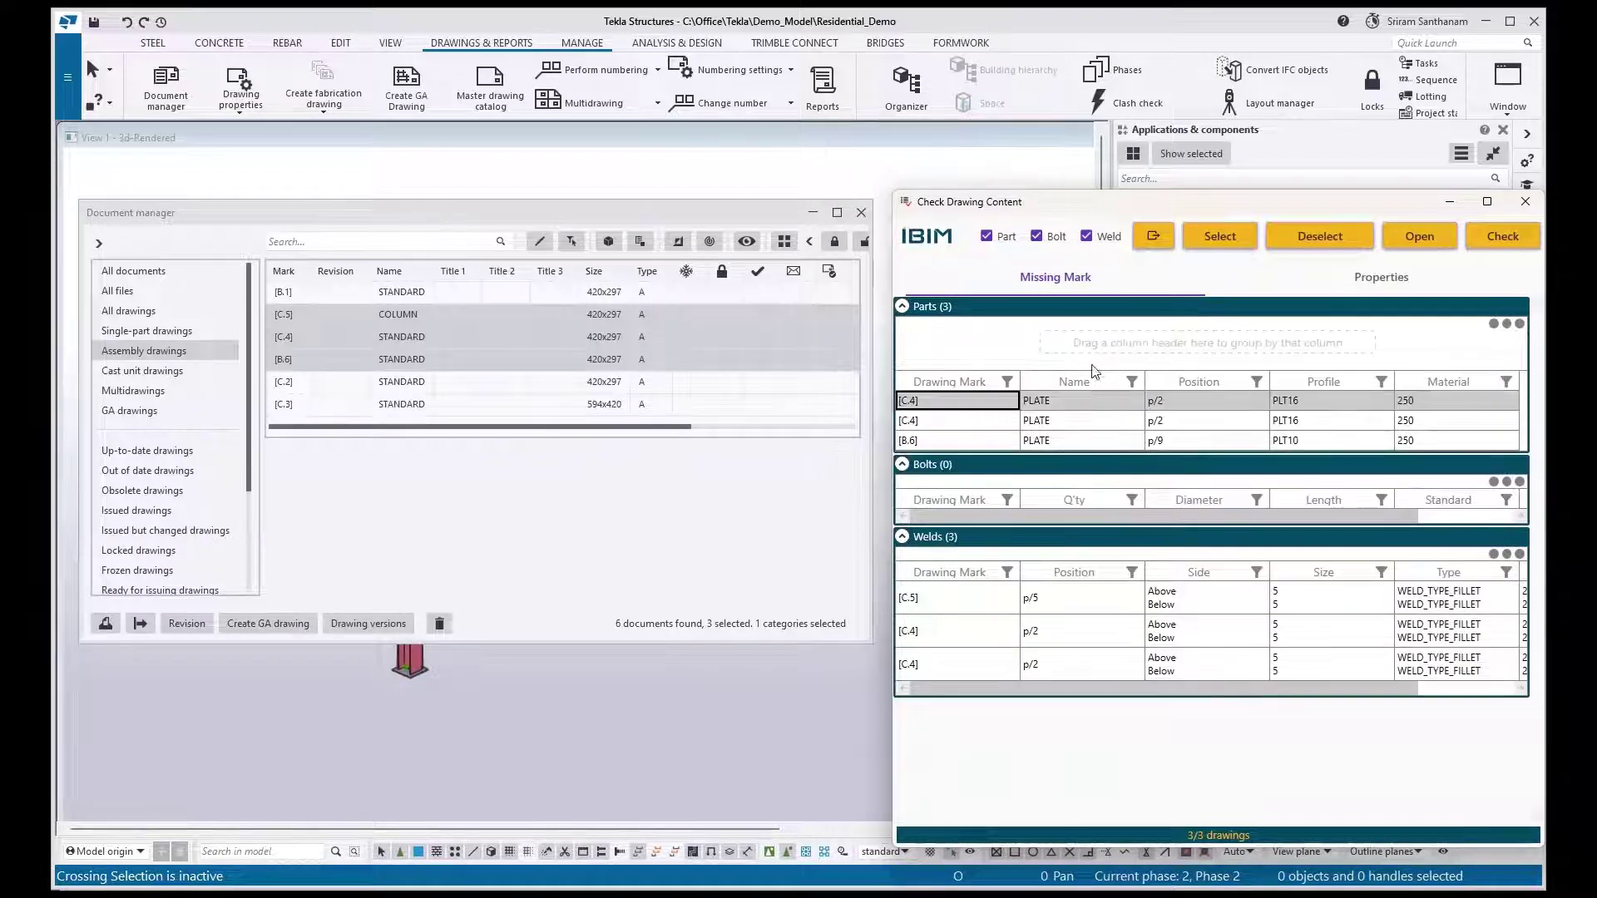
Filter the Parts results to show only drawing [B.6] and the Welds results to show only drawing [C.4]
click(1008, 382)
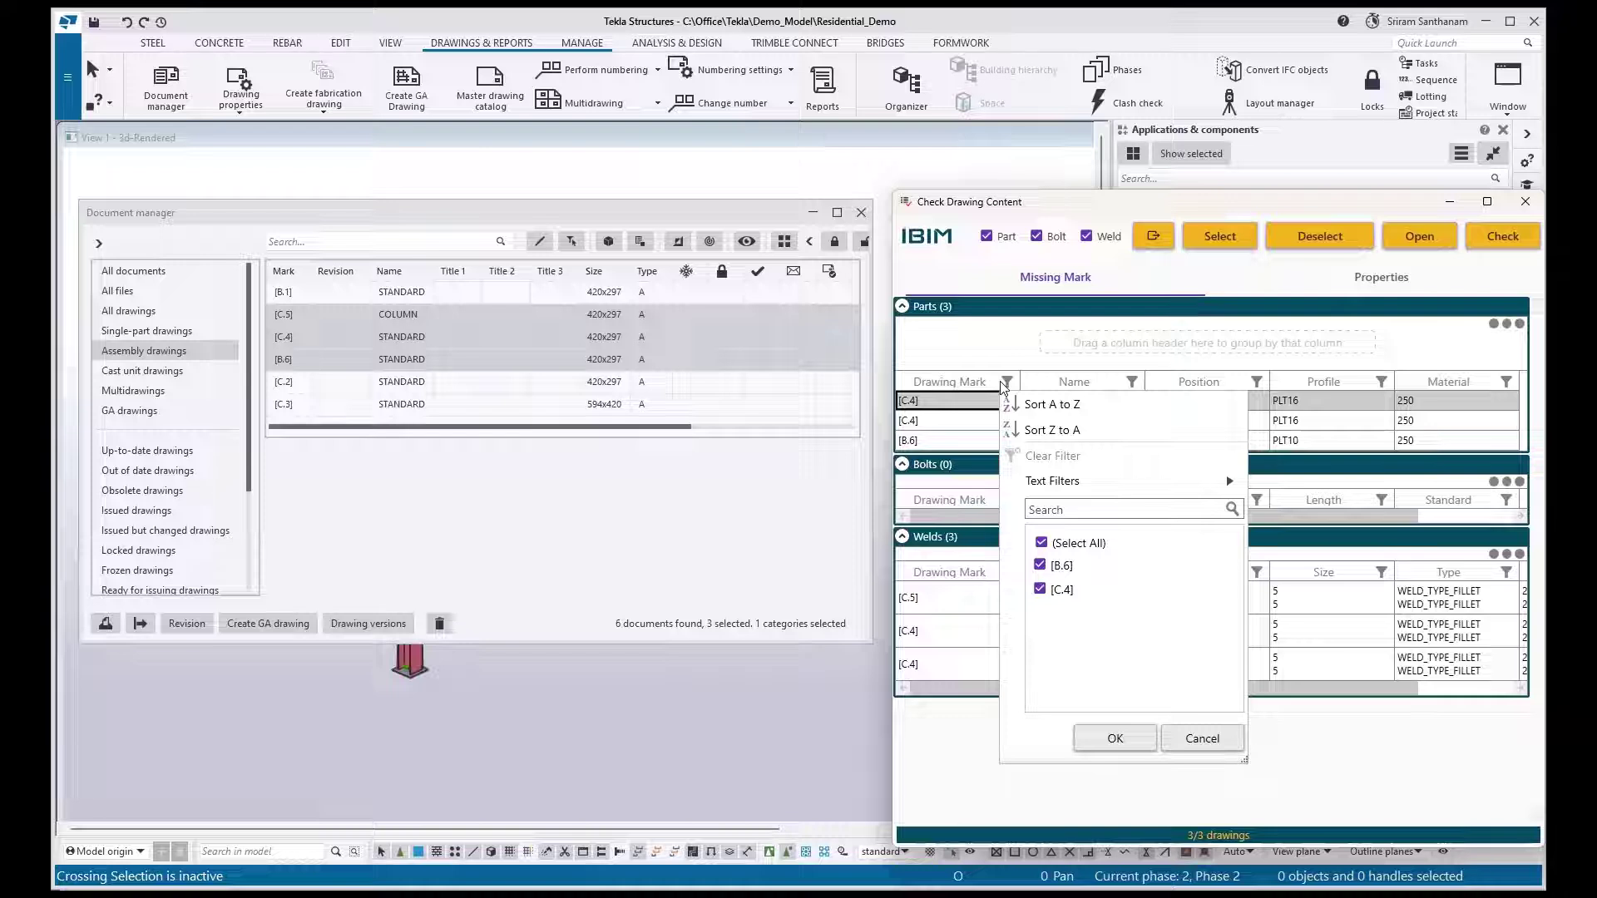
click(1040, 590)
click(1141, 740)
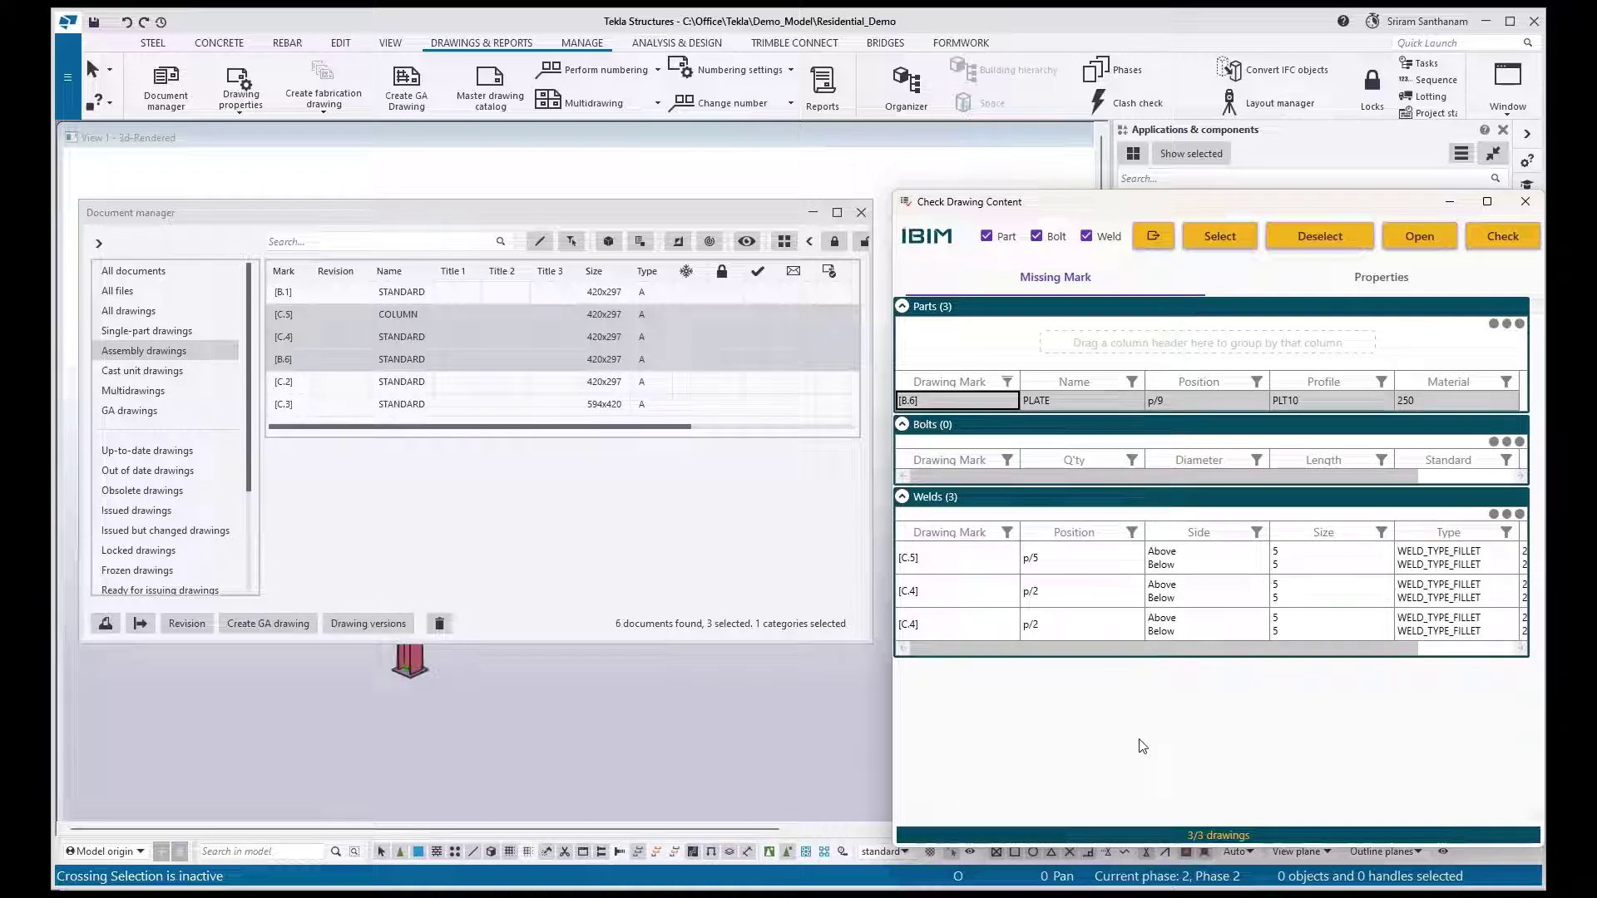
click(1007, 534)
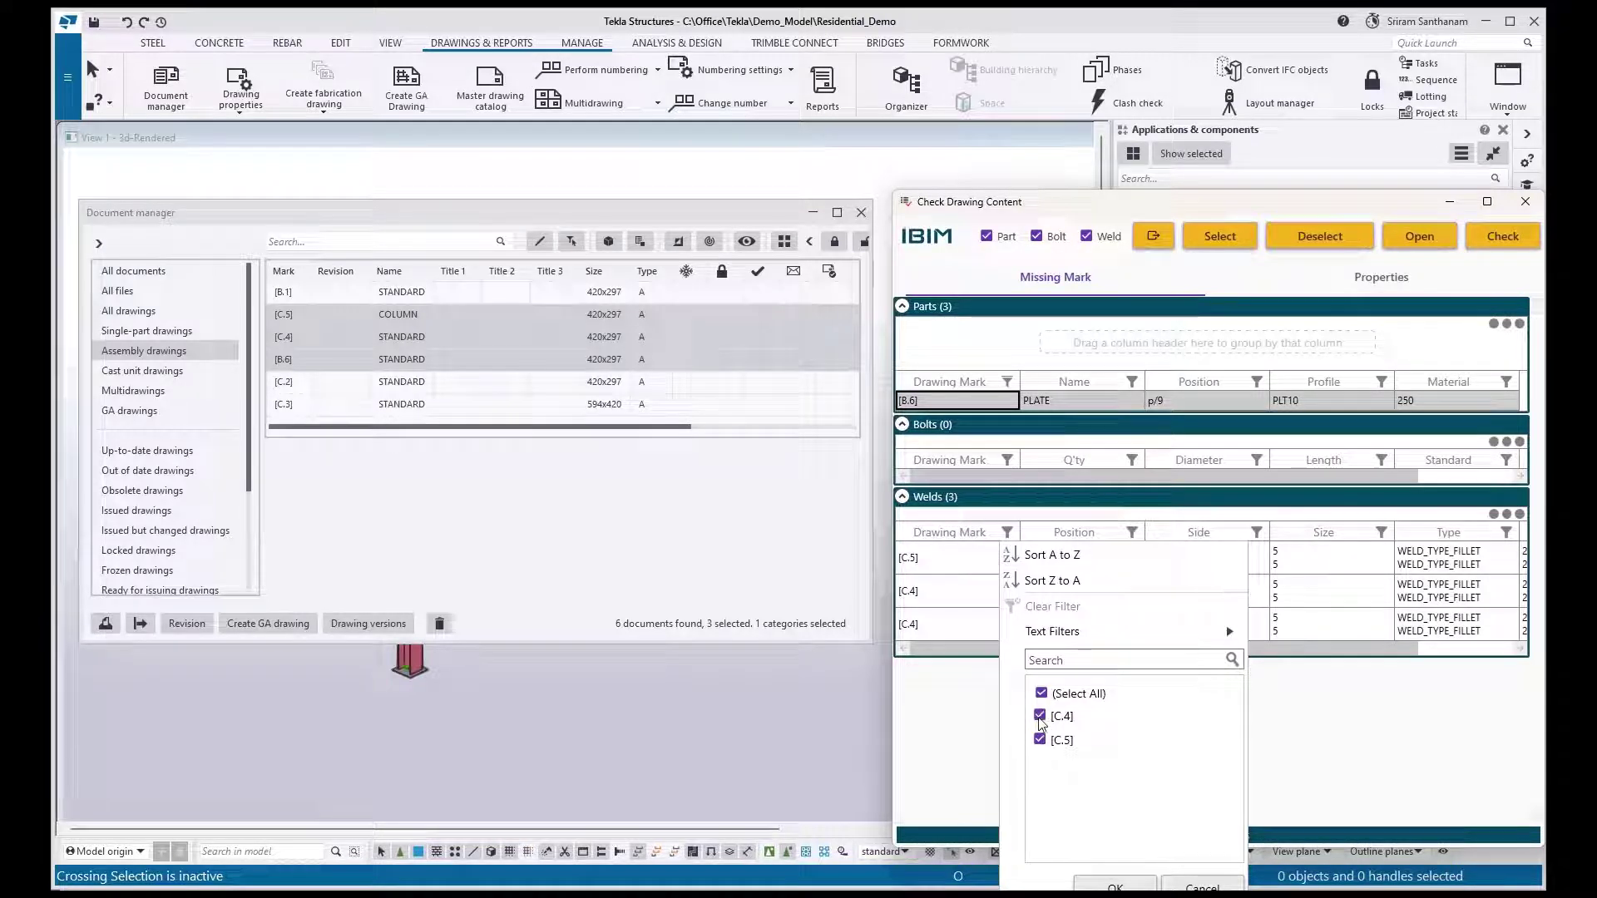
click(1040, 739)
click(1115, 886)
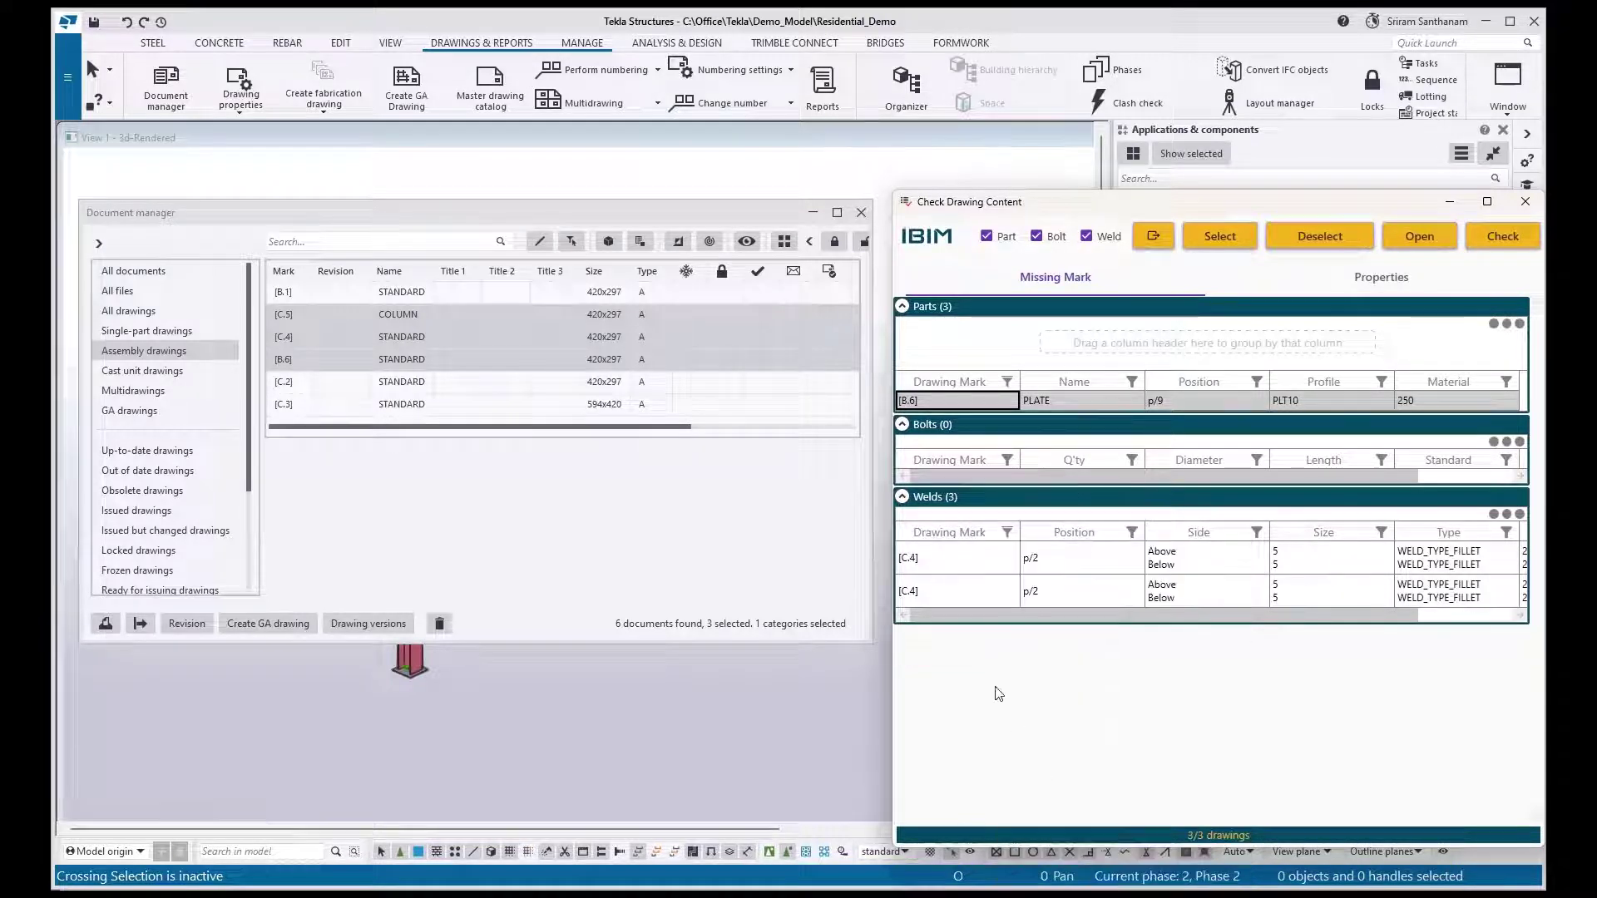